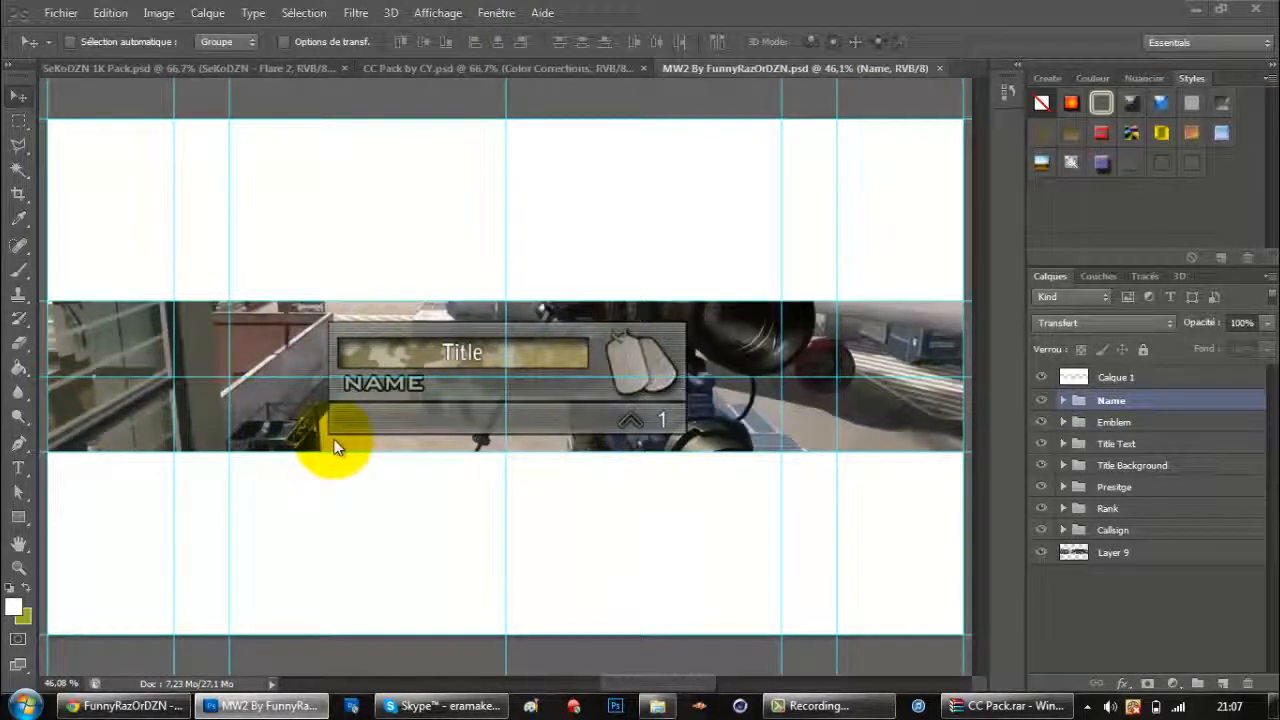
Preview the Bannière tuto image from the desktop folder GFX > gfx pack > Pack tutoriels sur MW2 bannière STYLE.
{"action": "left_click", "coordinate": [657, 706]}
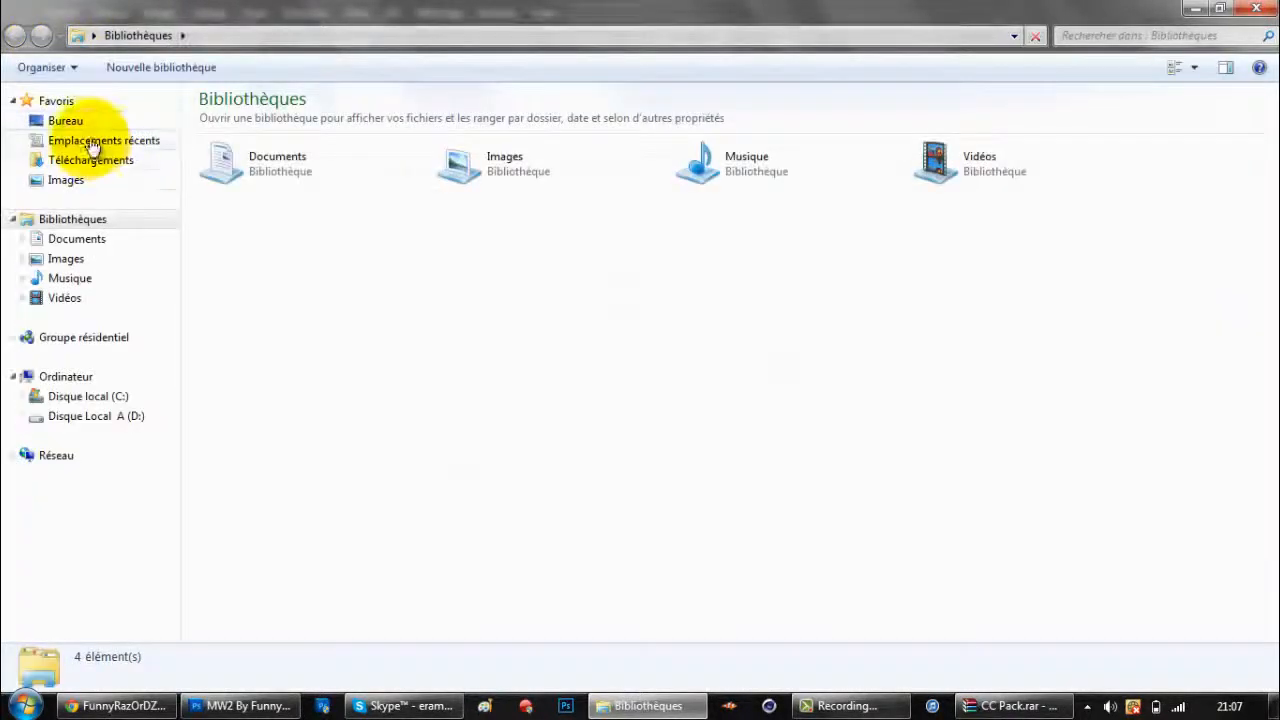
{"action": "left_click", "coordinate": [66, 121]}
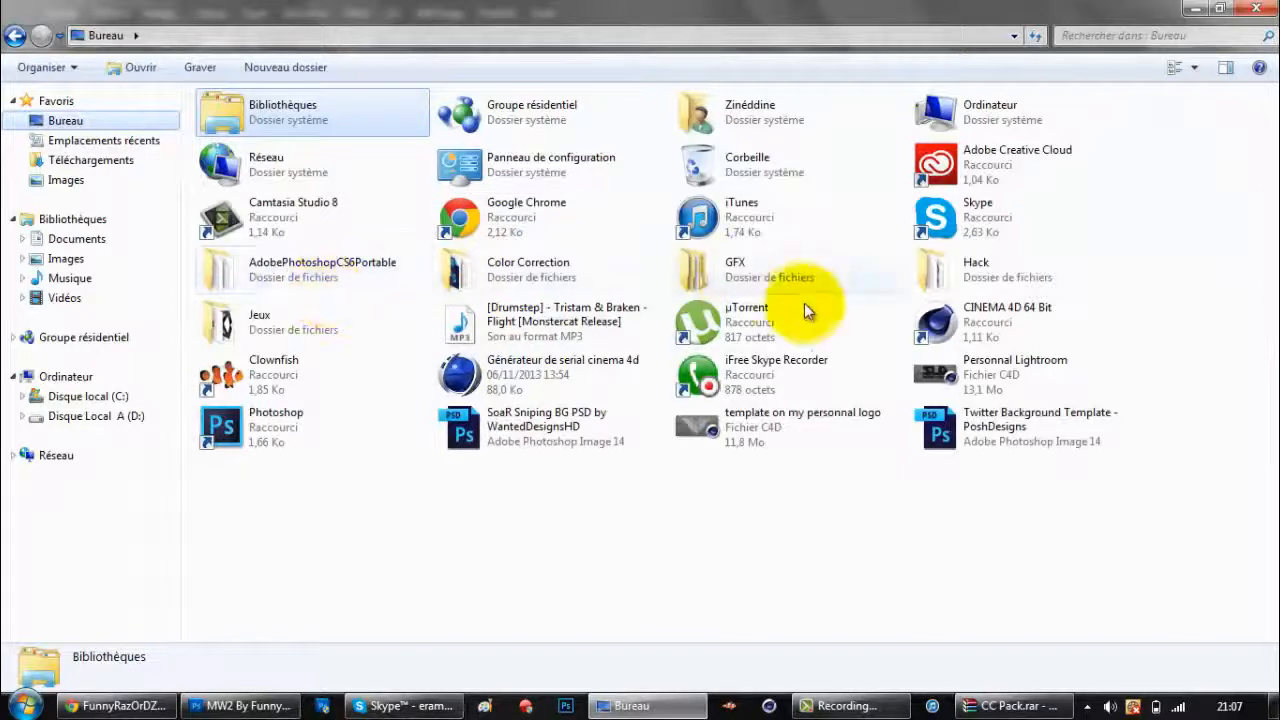
{"action": "double_click", "coordinate": [768, 279]}
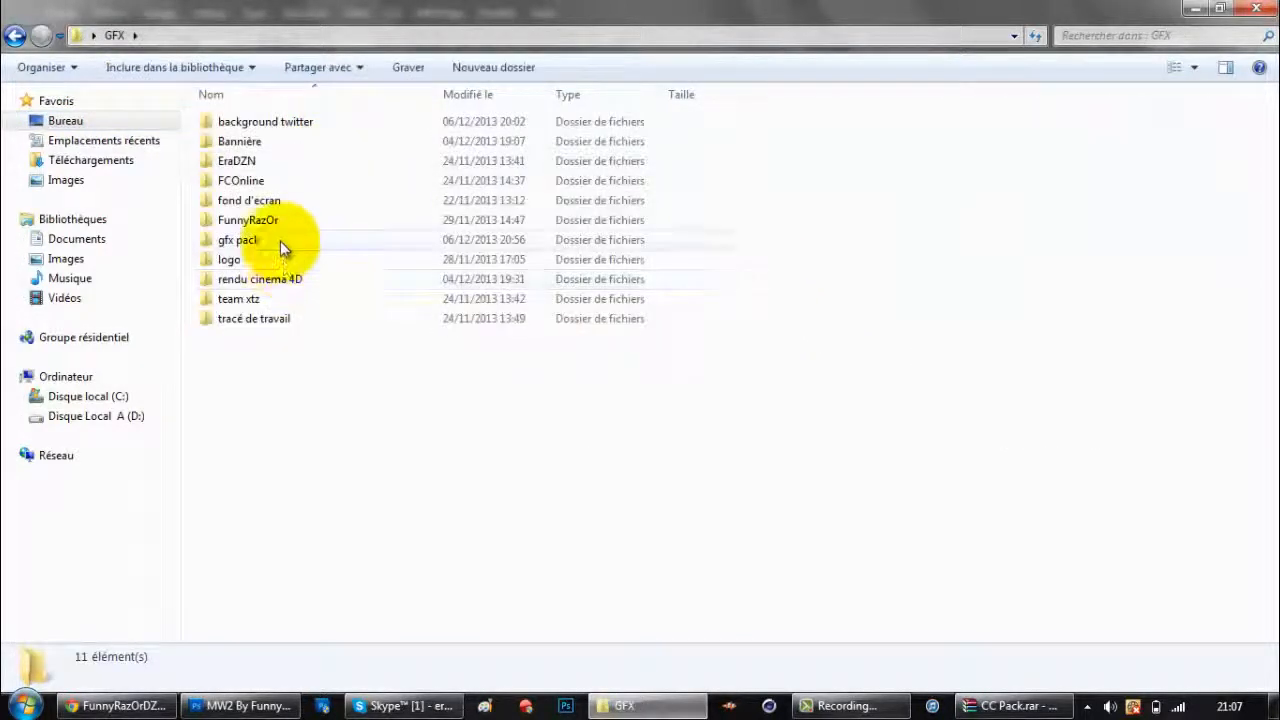
{"action": "double_click", "coordinate": [278, 241]}
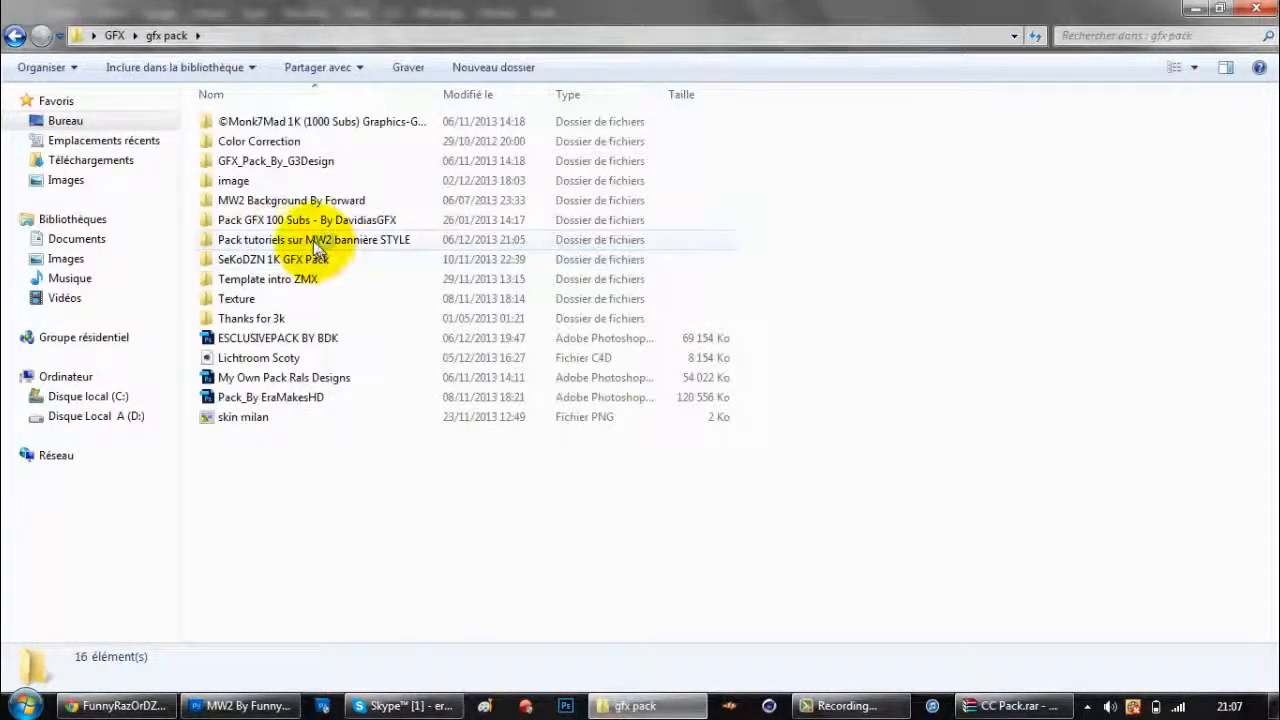
{"action": "double_click", "coordinate": [300, 241]}
{"action": "left_click", "coordinate": [340, 165]}
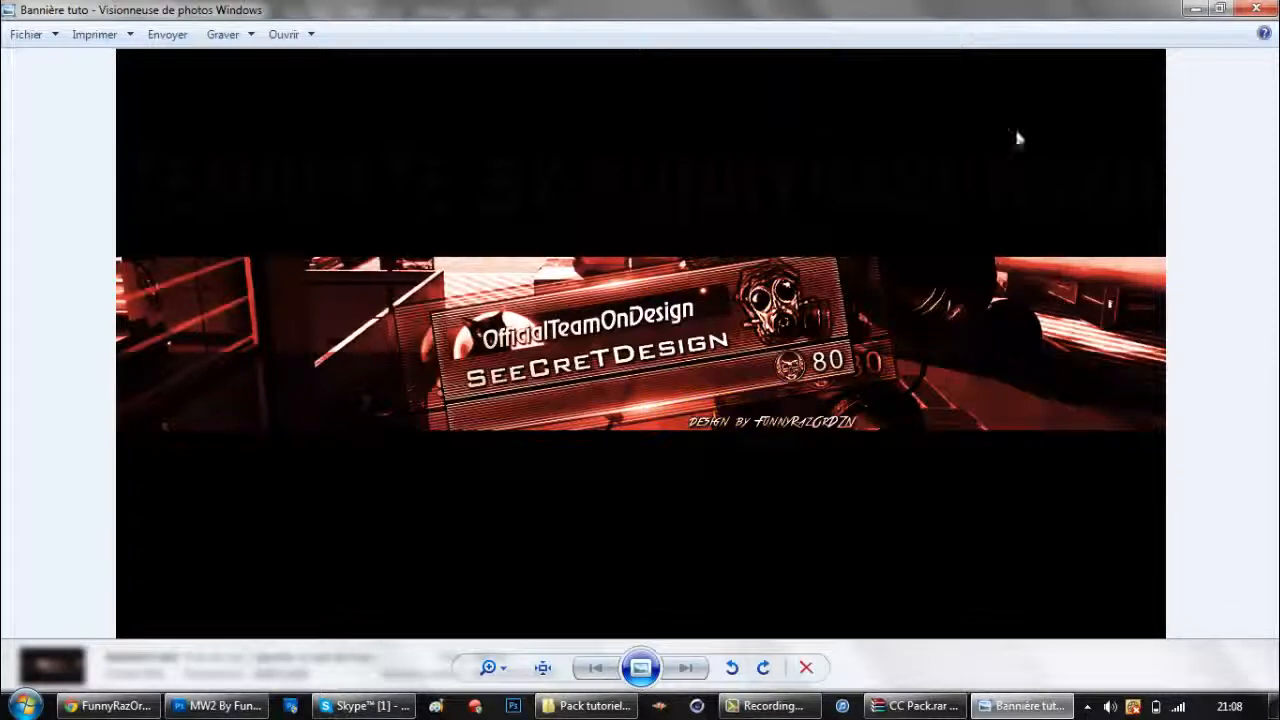
{"action": "left_click", "coordinate": [1260, 9]}
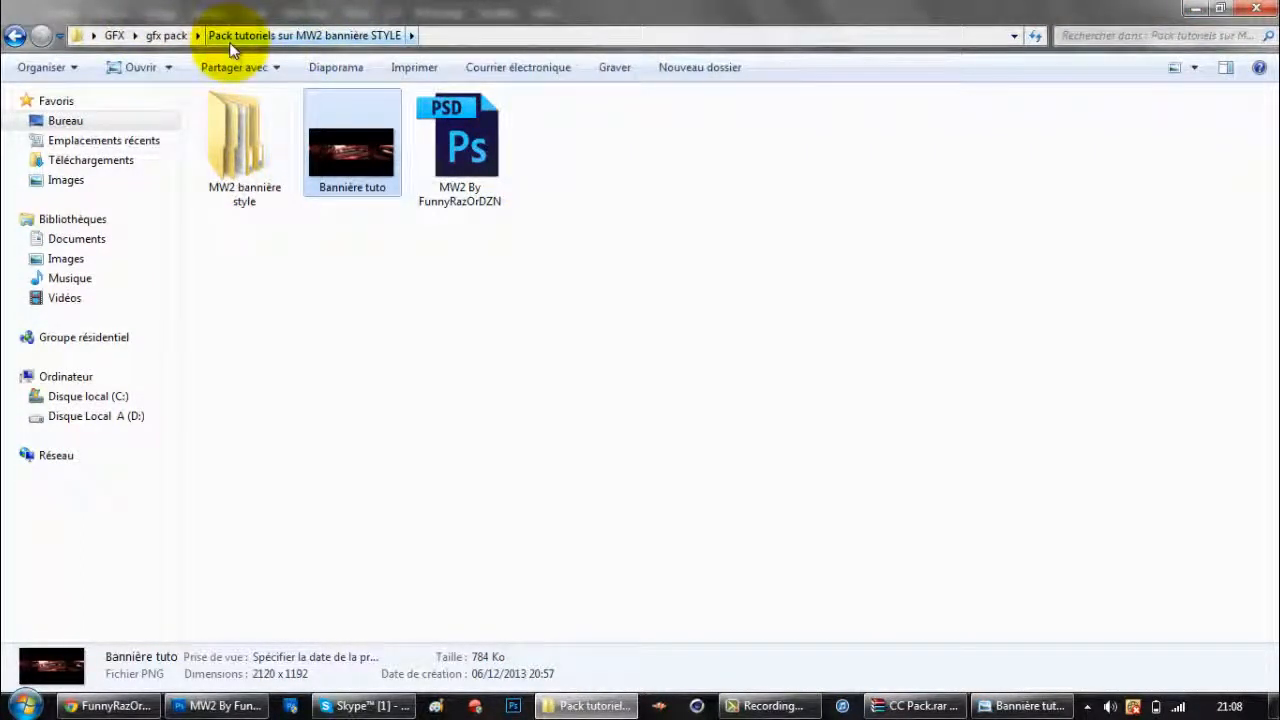
Examine the Emblems, Font and Titles folders in MW2 bannière style, and return to the pack folder to select the MW2 By FunnyRazOrDZN PSD.
{"action": "double_click", "coordinate": [238, 131]}
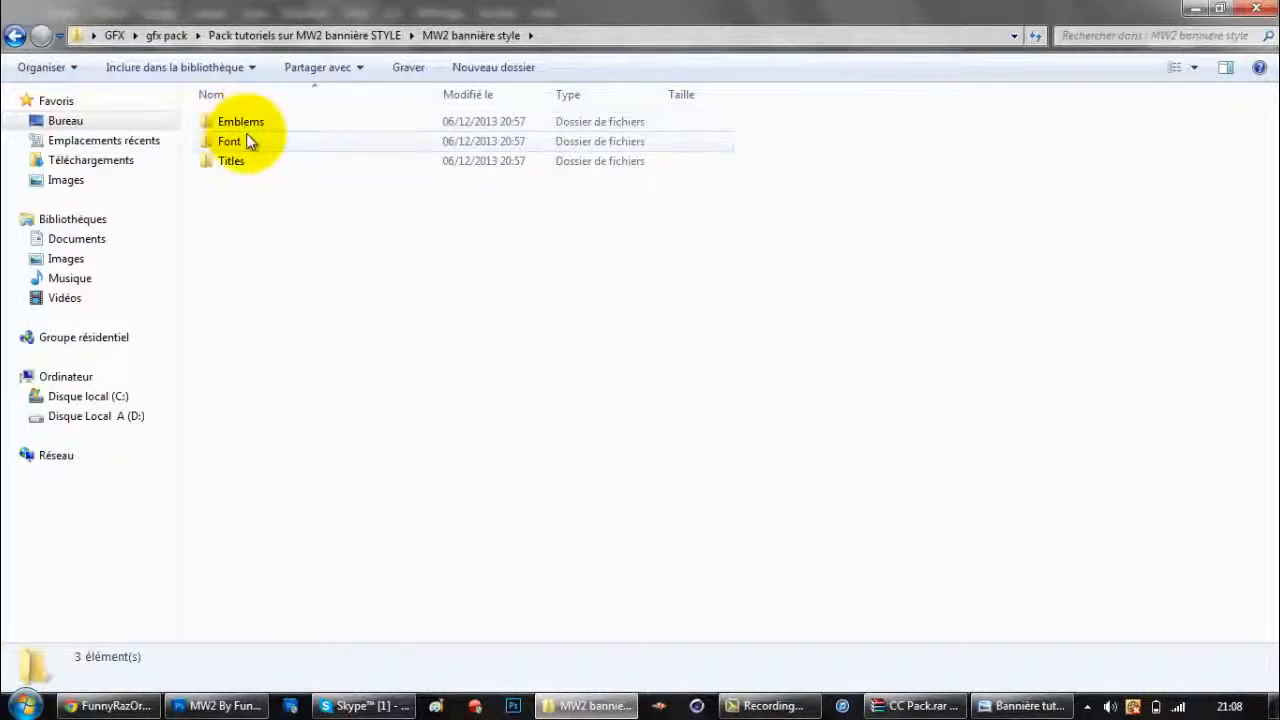
{"action": "double_click", "coordinate": [305, 130]}
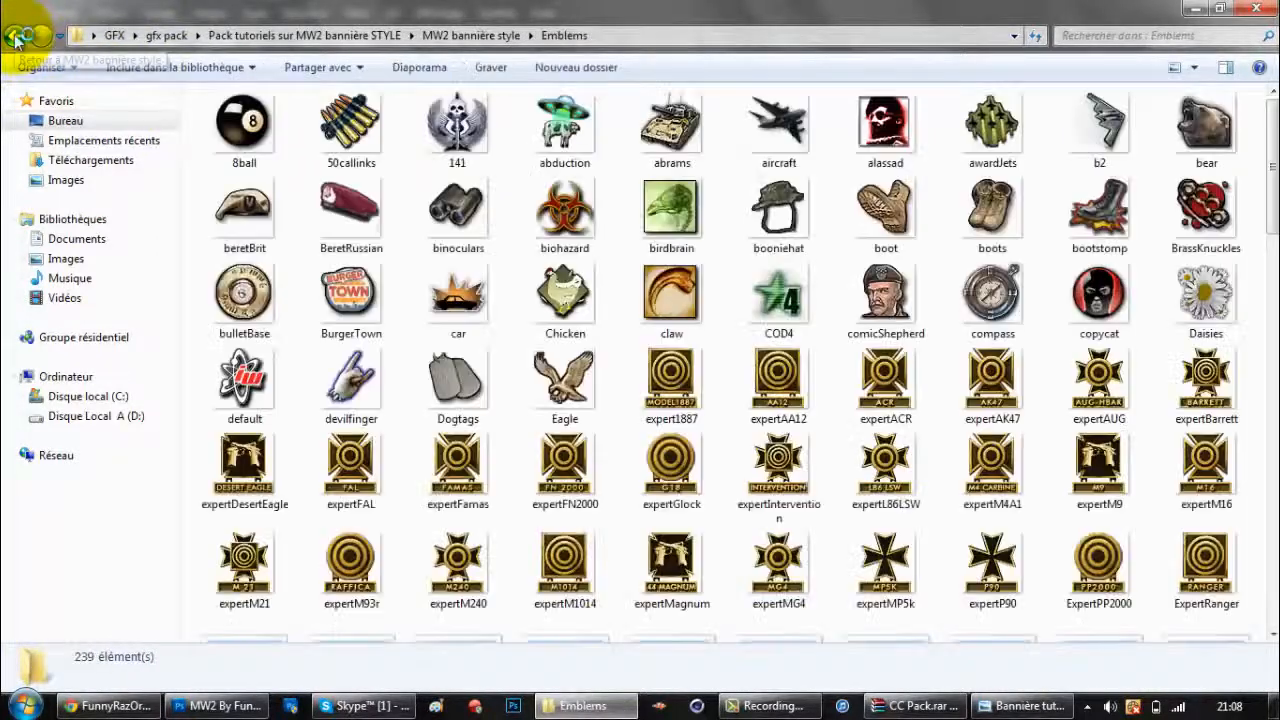
{"action": "left_click", "coordinate": [16, 38]}
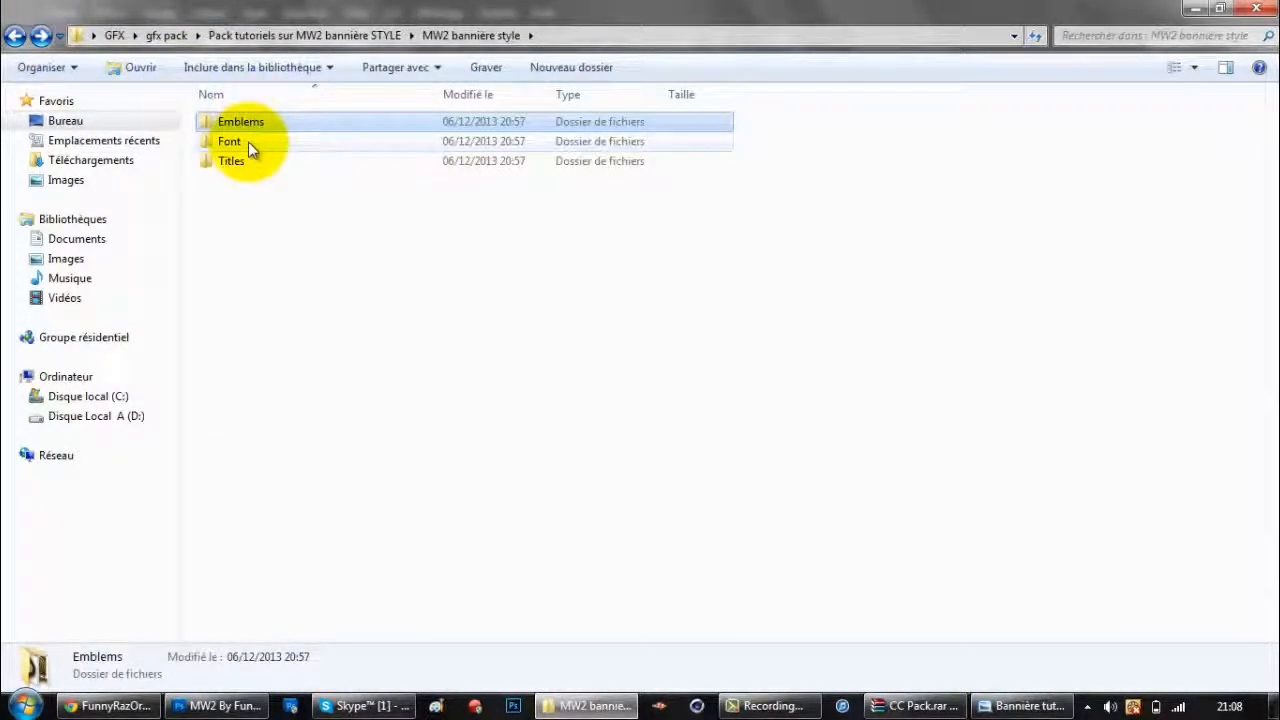
{"action": "double_click", "coordinate": [248, 141]}
{"action": "left_click", "coordinate": [12, 40]}
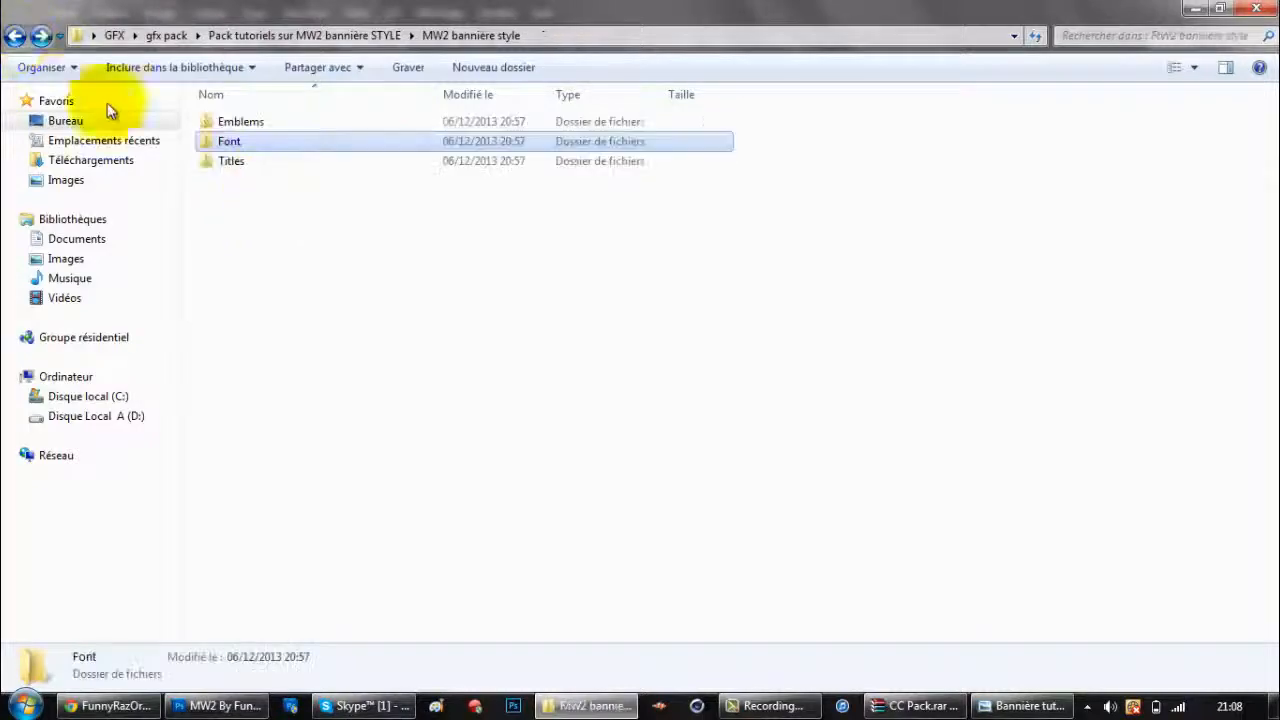
{"action": "double_click", "coordinate": [222, 160]}
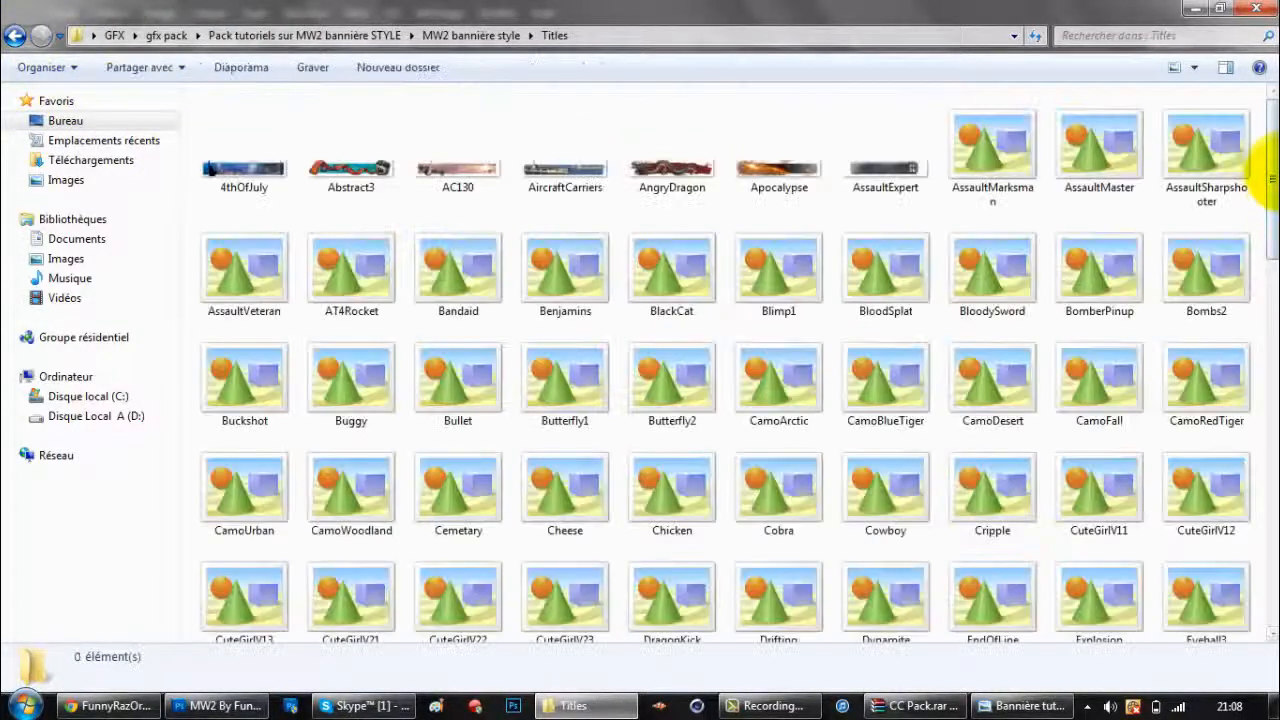
{"action": "left_click_drag", "start_coordinate": [1268, 190], "coordinate": [1270, 280]}
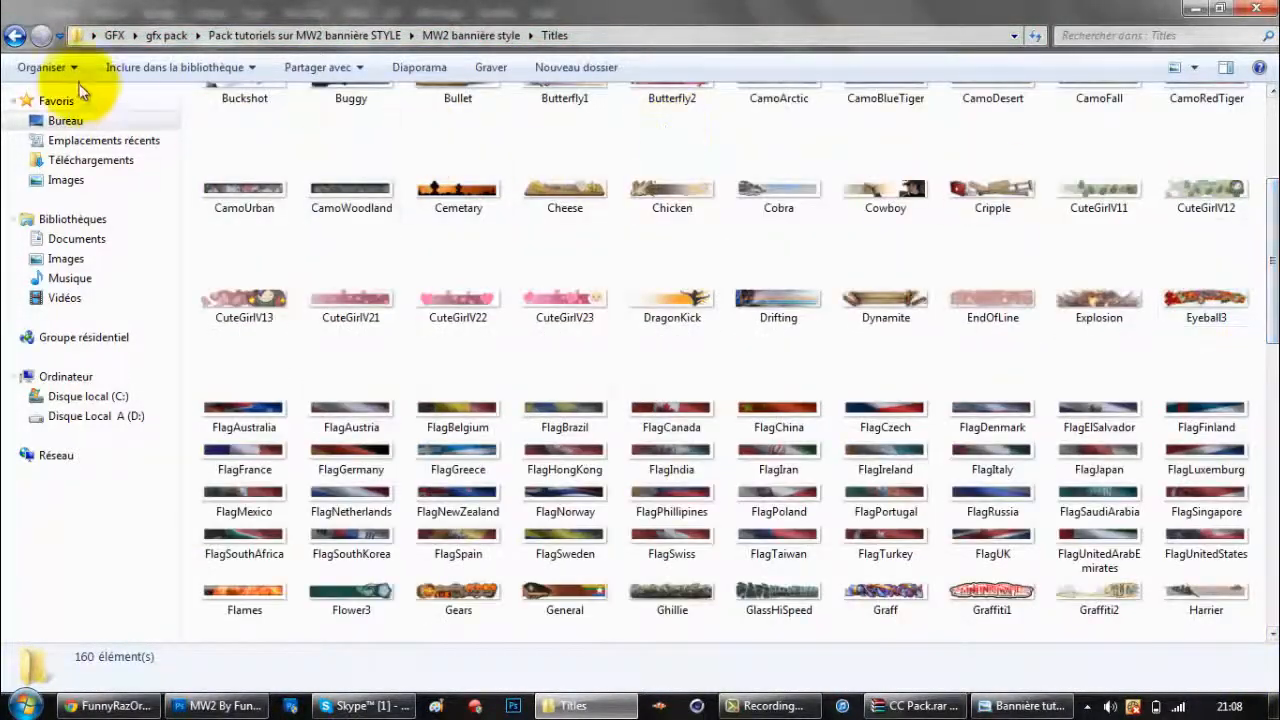
{"action": "left_click", "coordinate": [462, 35]}
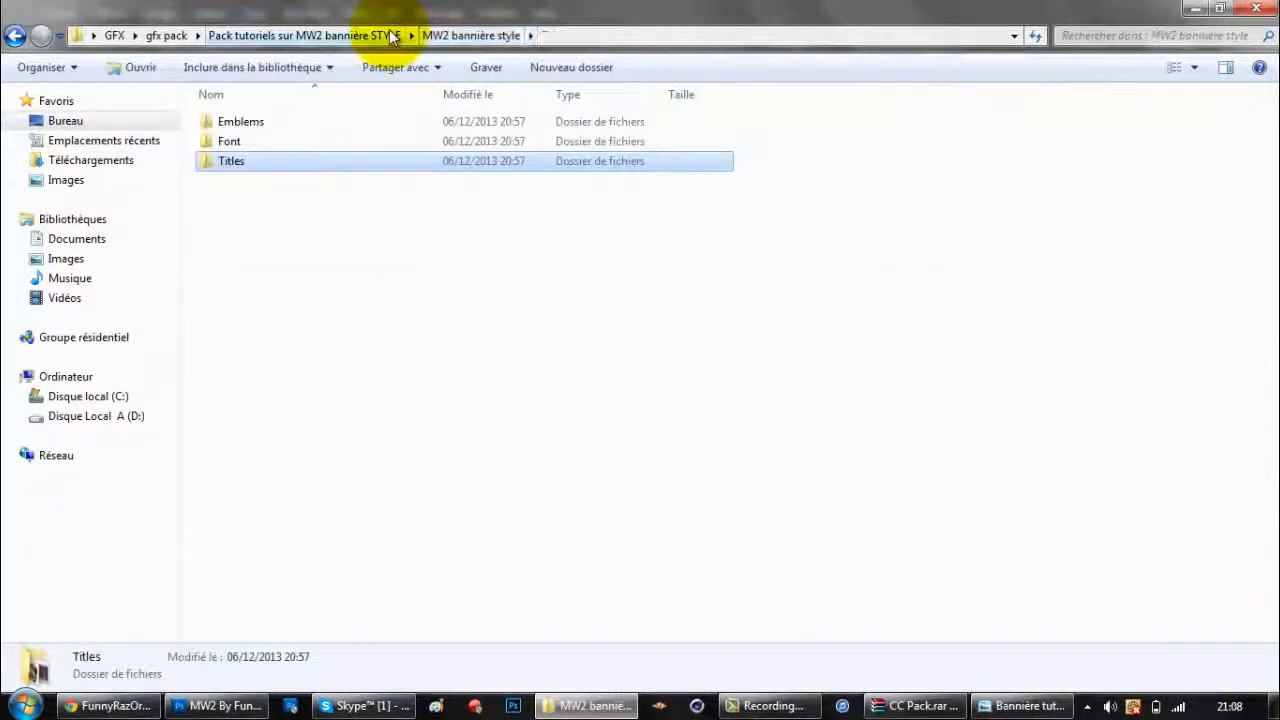
{"action": "left_click", "coordinate": [386, 35]}
{"action": "left_click", "coordinate": [503, 168]}
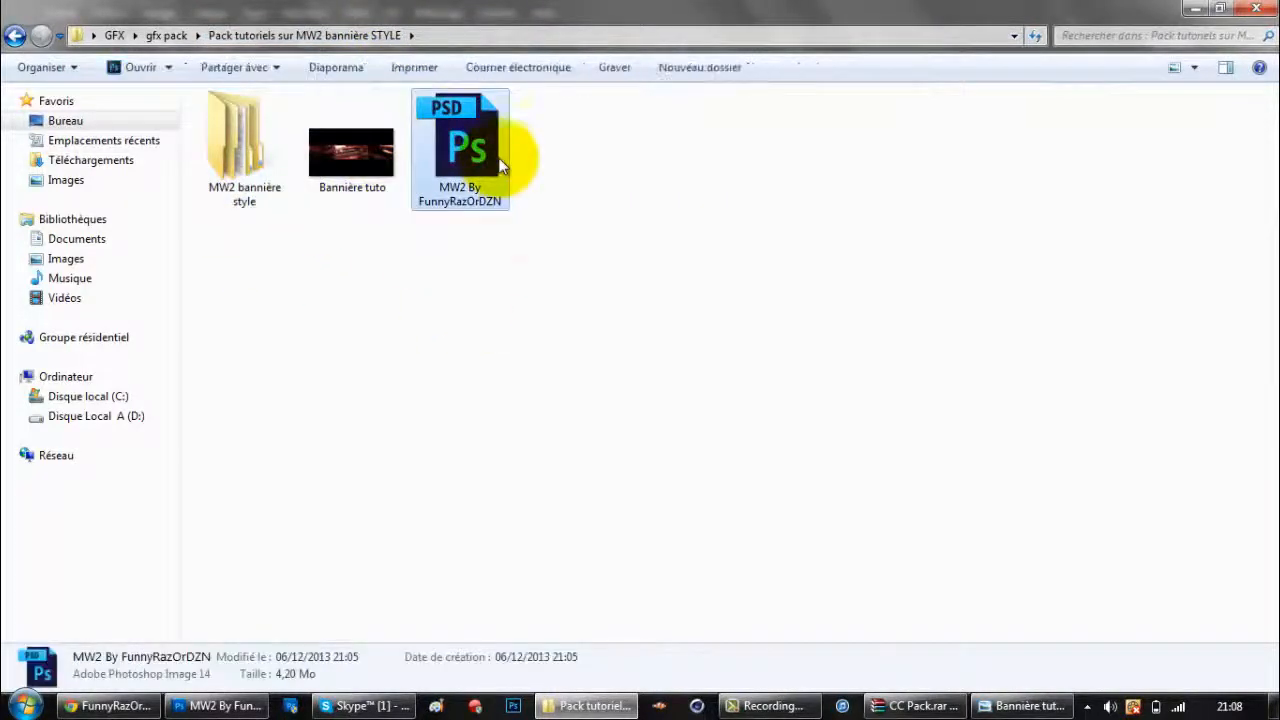
{"action": "left_click", "coordinate": [363, 706]}
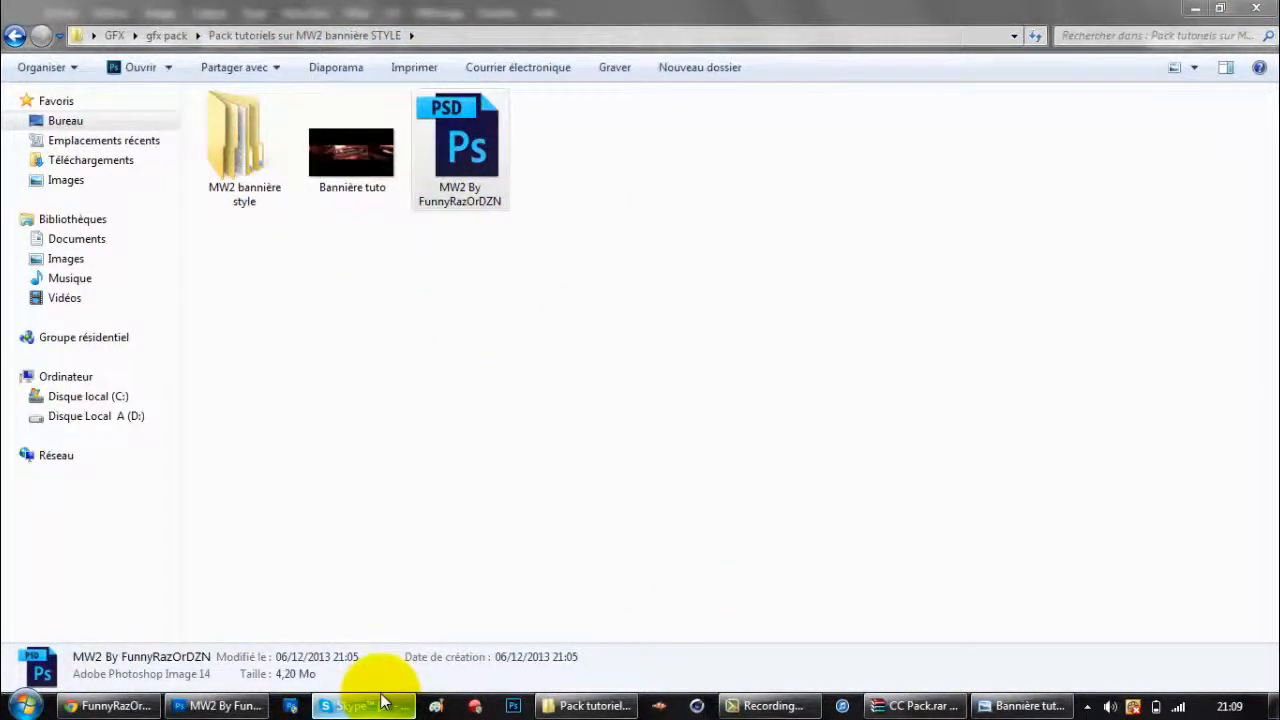
{"action": "left_click", "coordinate": [282, 245]}
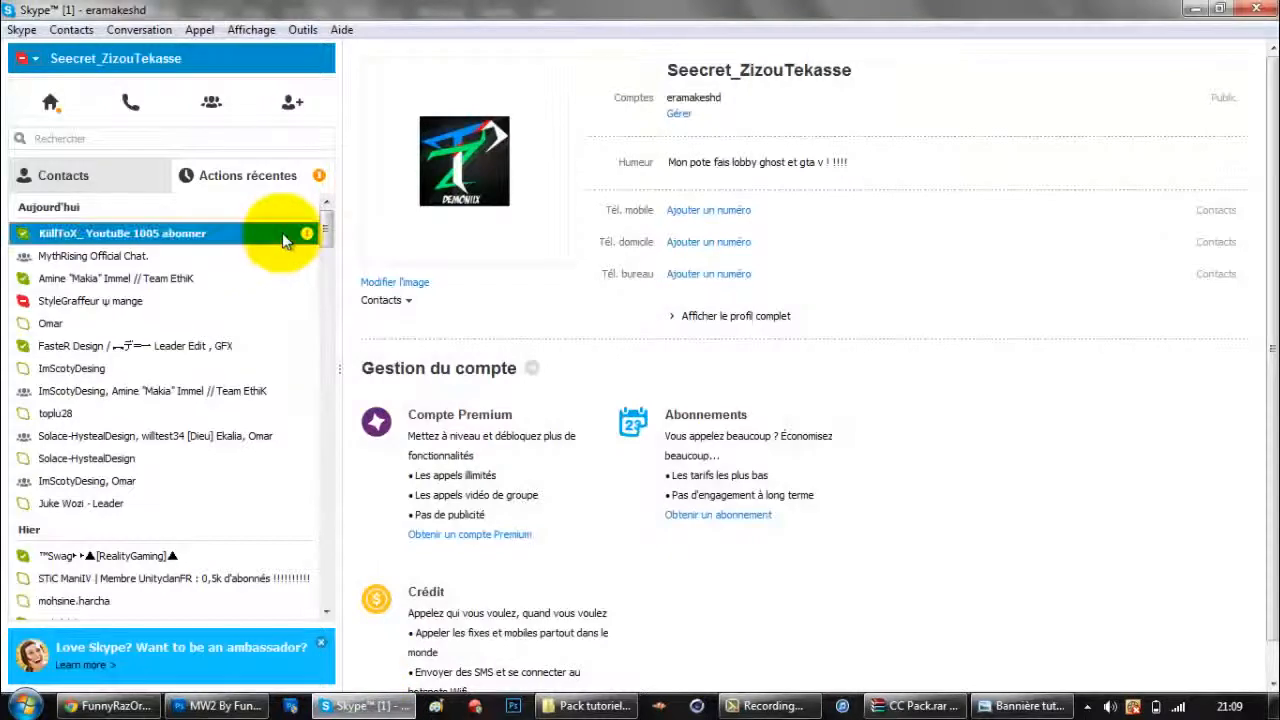
{"action": "left_click", "coordinate": [243, 712]}
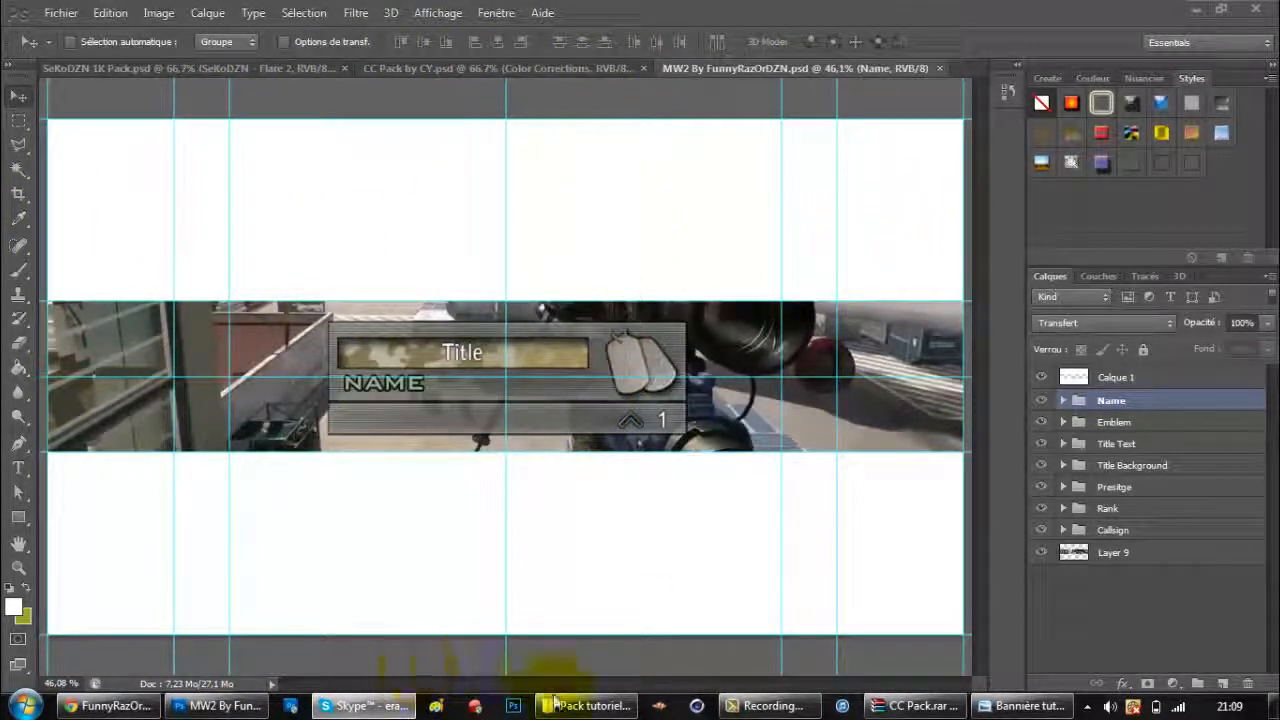
Review the Bannière tuto reference image again and return to the MW2 banner template in Photoshop.
{"action": "left_click", "coordinate": [1000, 708]}
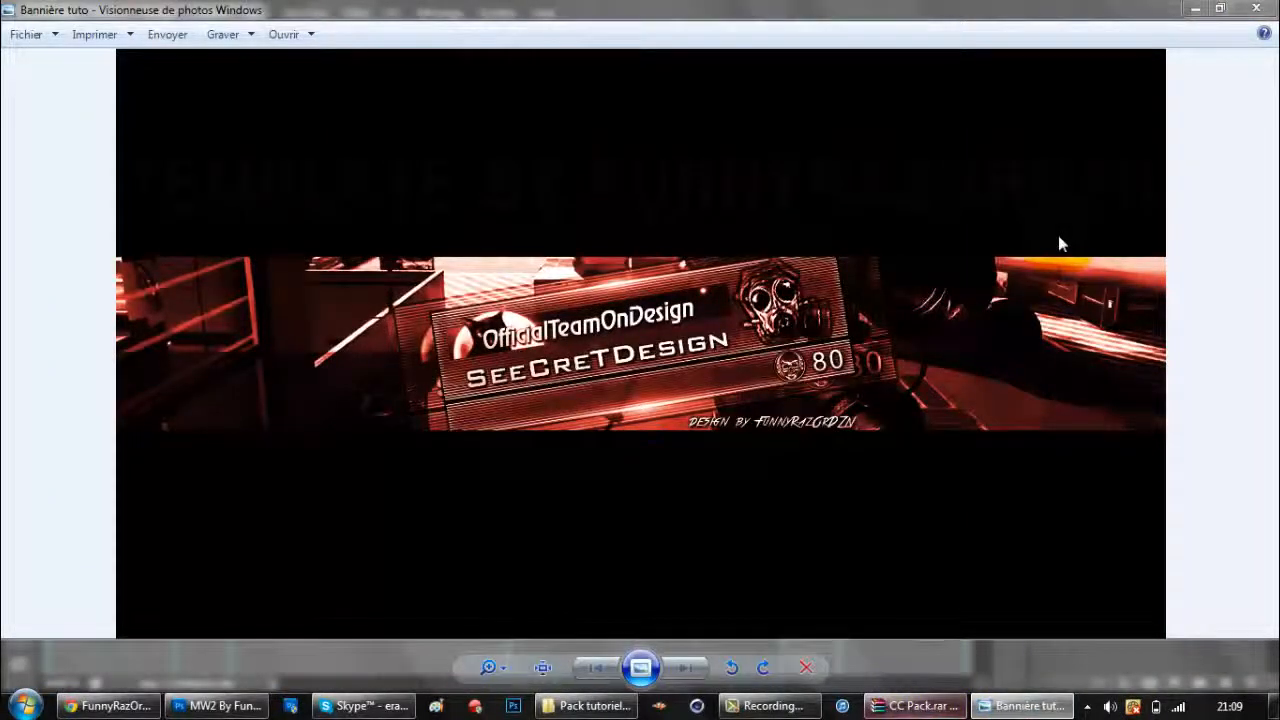
{"action": "left_click", "coordinate": [1256, 9]}
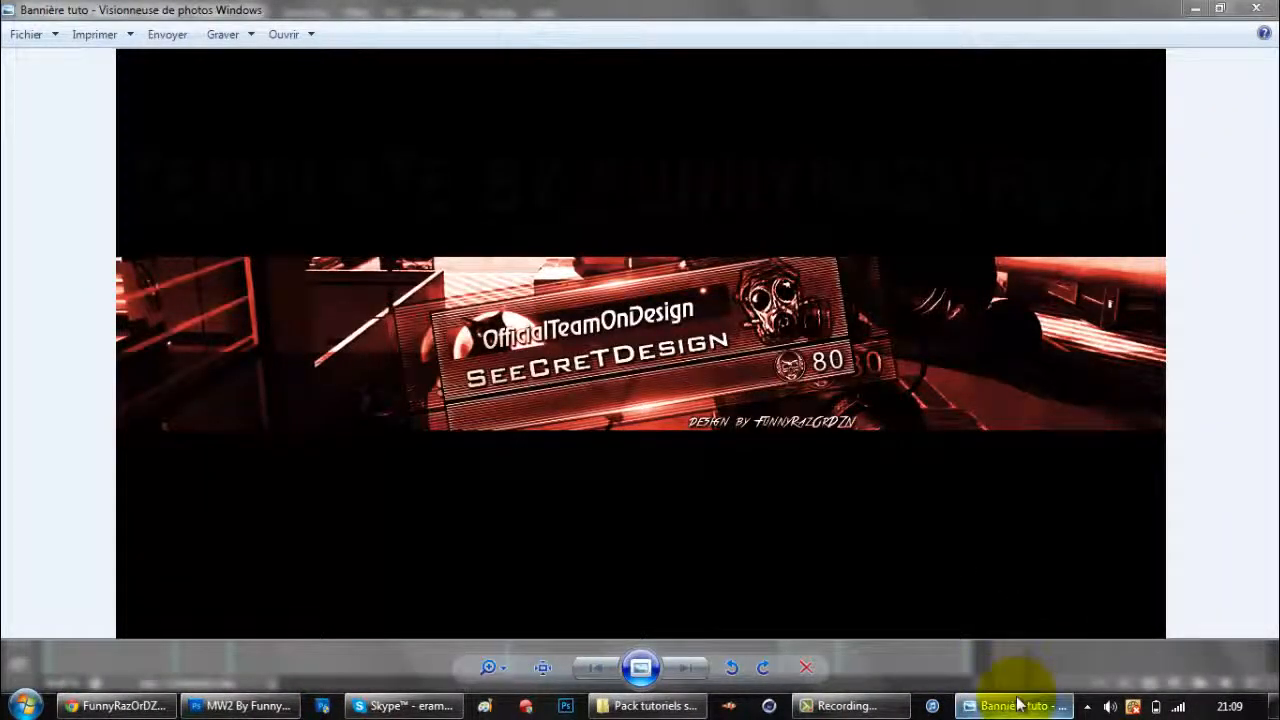
{"action": "mouse_move", "coordinate": [983, 680]}
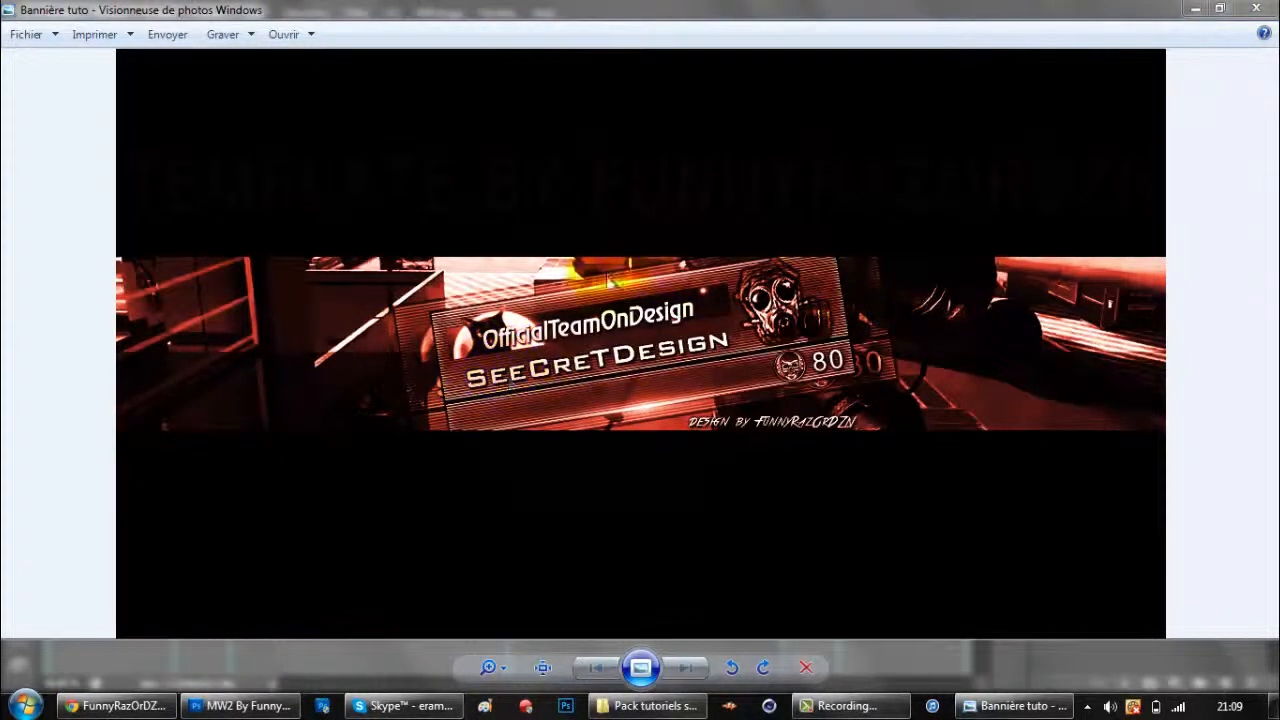
{"action": "left_click", "coordinate": [1193, 11]}
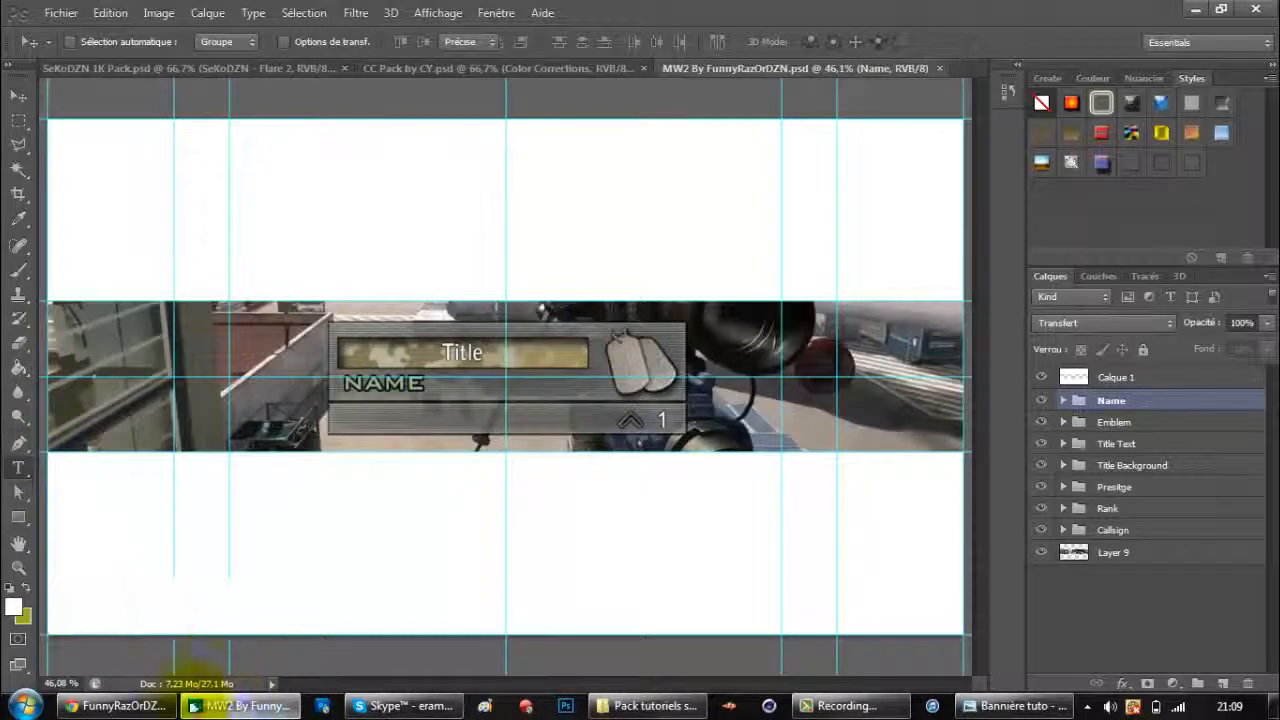
Replace the NAME placeholder text on the callsign with "SeeCreTDesing".
{"action": "key", "text": "t"}
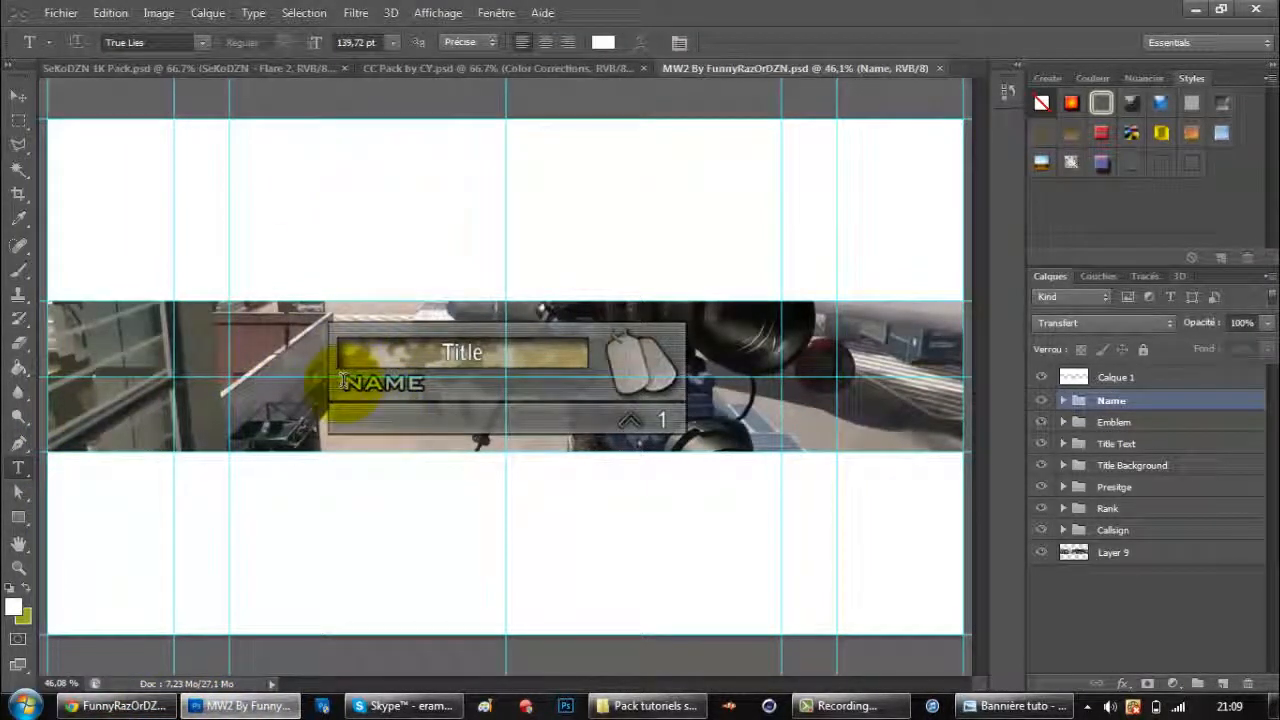
{"action": "left_click", "coordinate": [447, 390]}
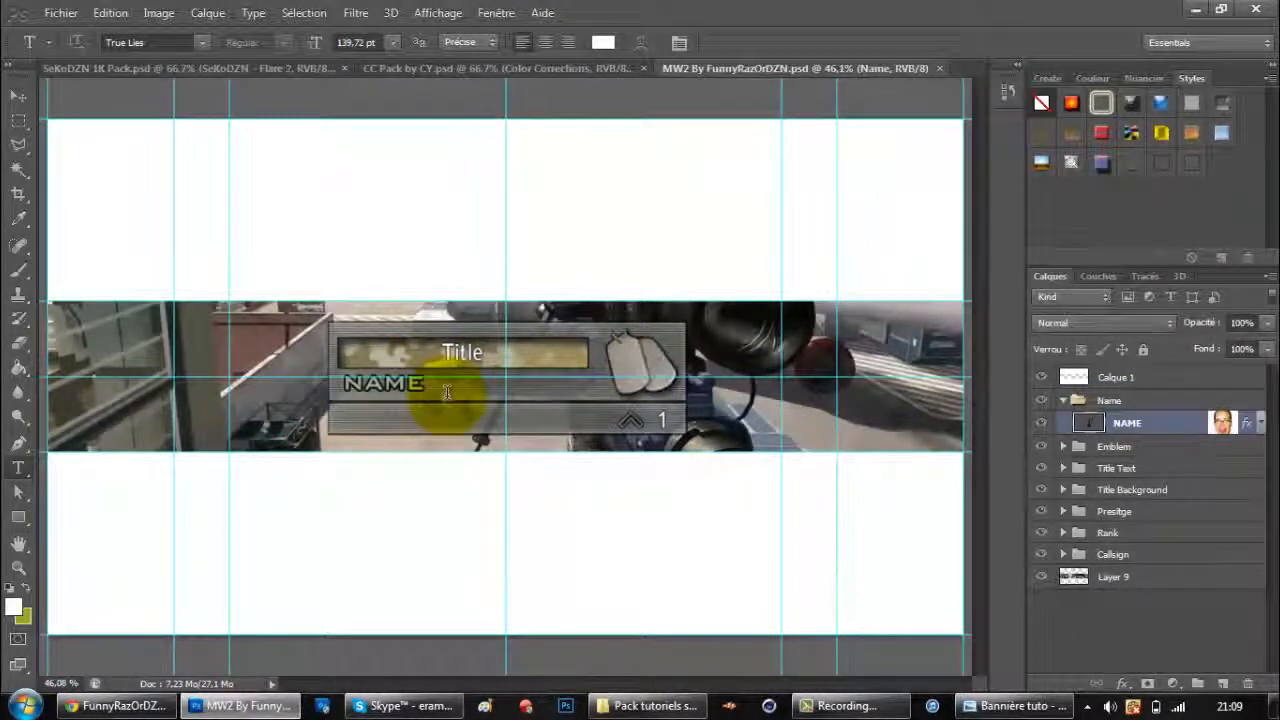
{"action": "double_click", "coordinate": [352, 385]}
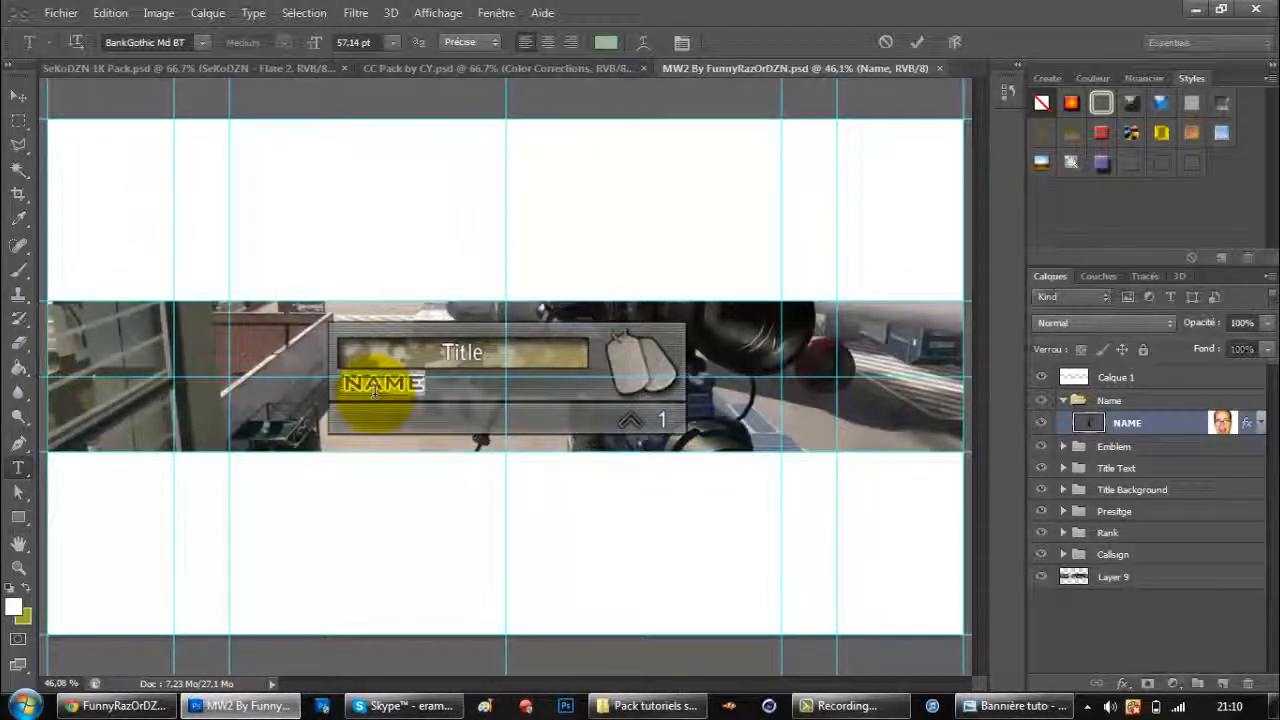
{"action": "key", "text": "End"}
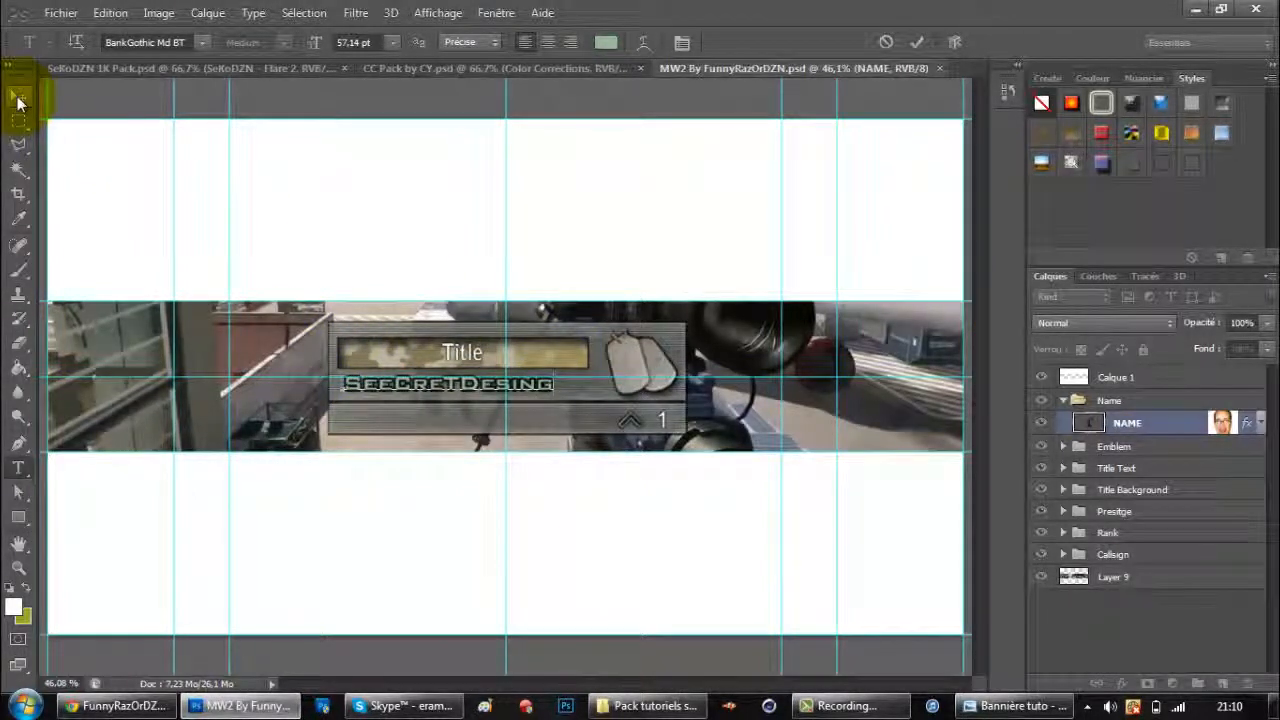
{"action": "left_click", "coordinate": [18, 97]}
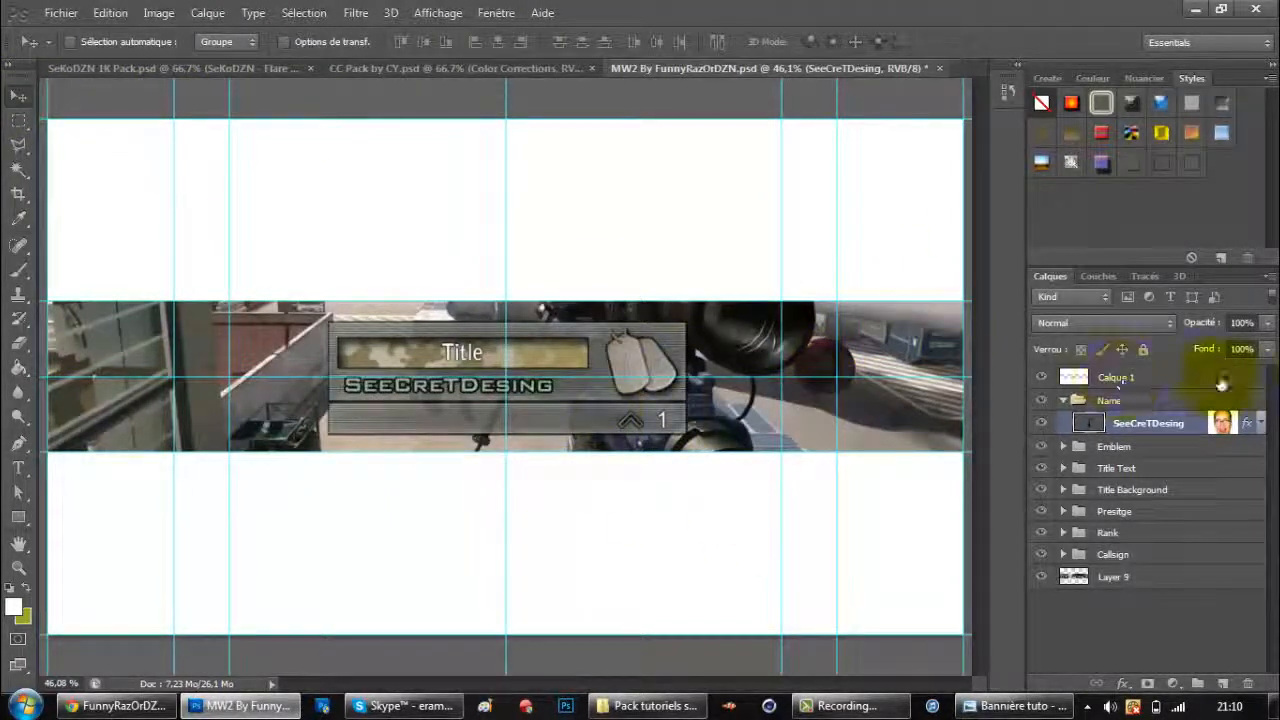
Paste the copied layer style onto the SeeCreTDesing text layer and collapse the Name group.
{"action": "right_click", "coordinate": [1203, 424]}
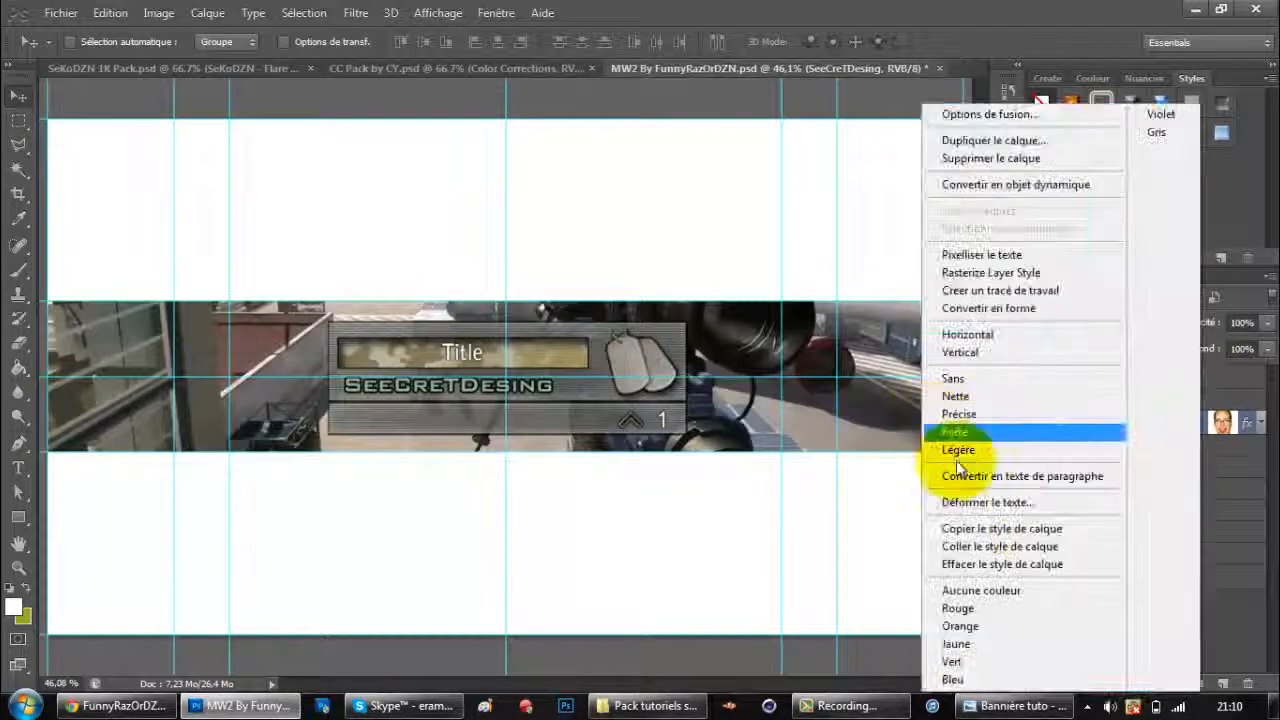
{"action": "left_click", "coordinate": [997, 550]}
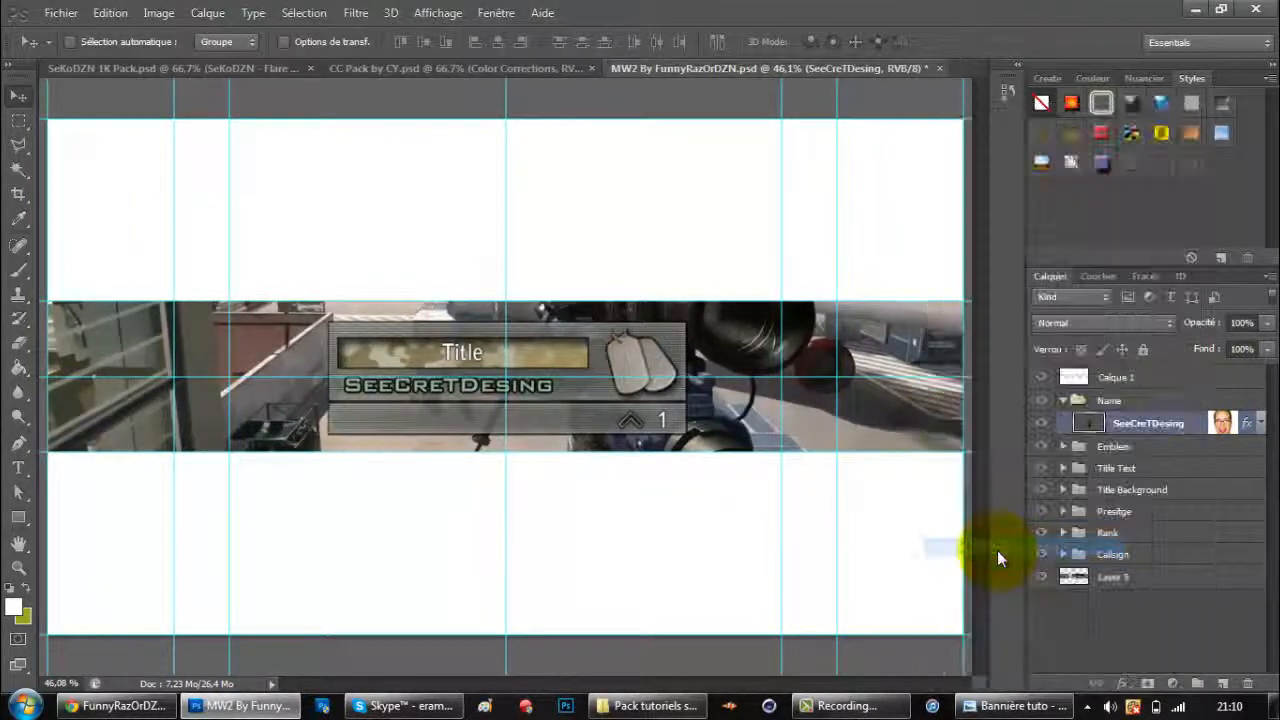
{"action": "left_click", "coordinate": [1065, 402]}
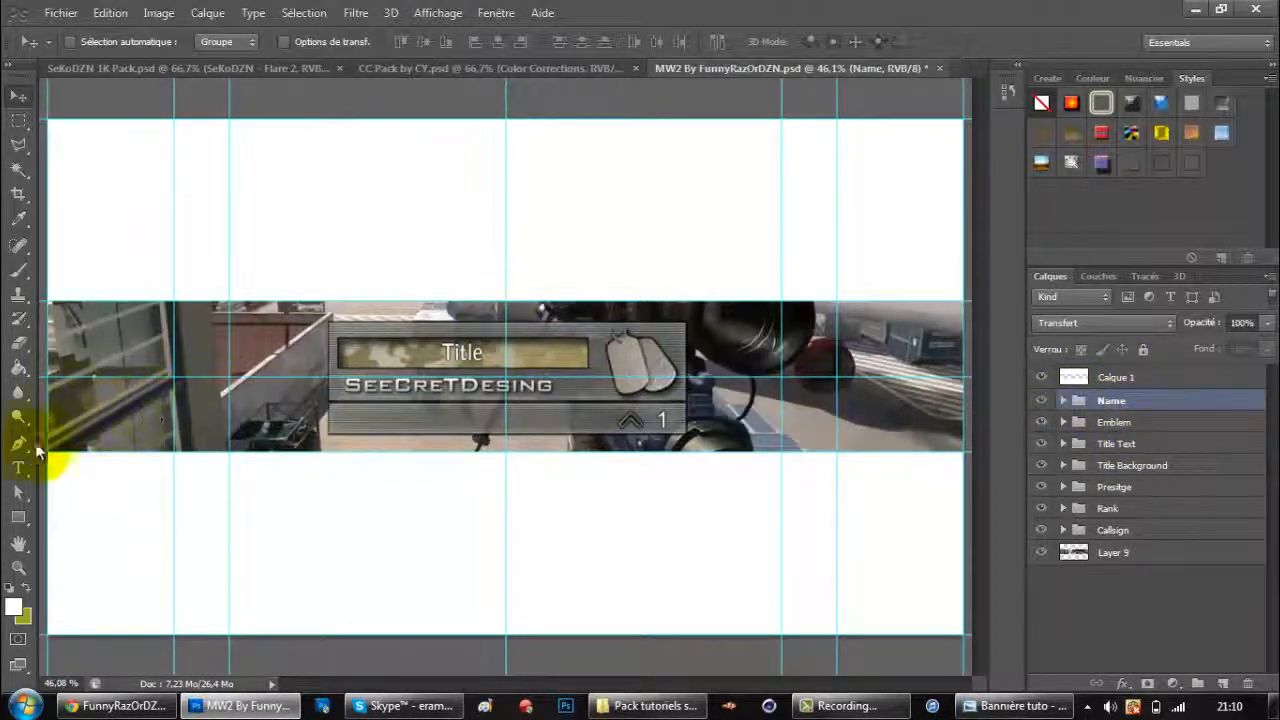
Replace the Title placeholder with "tutoriels bannière MW2", accepting the font substitution, and move the text inside the callsign's title bar.
{"action": "left_click", "coordinate": [24, 469]}
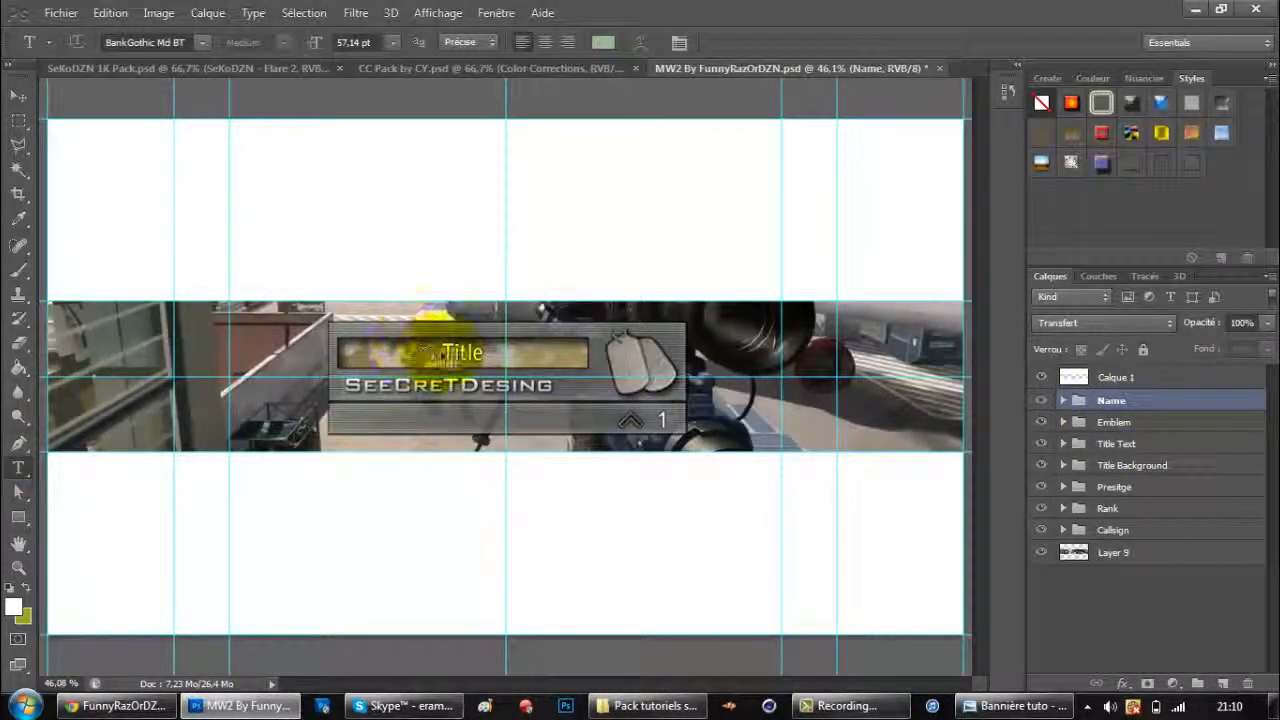
{"action": "left_click_drag", "start_coordinate": [443, 350], "coordinate": [496, 354]}
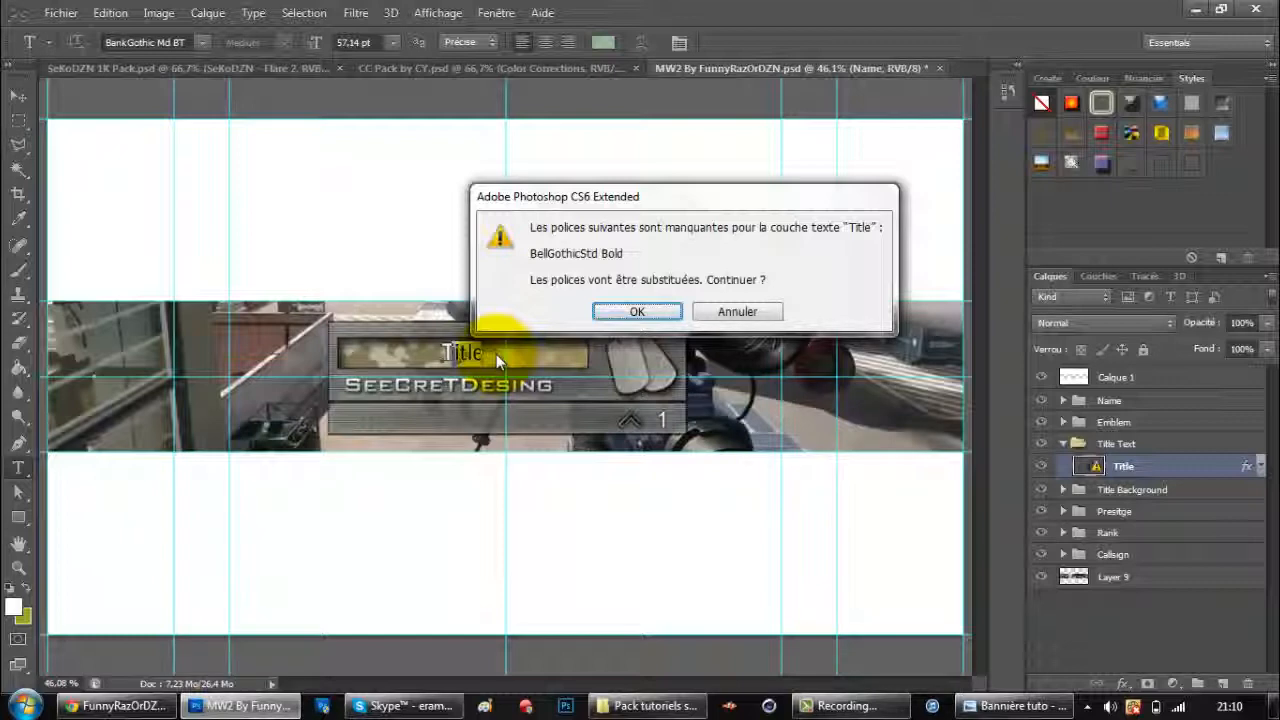
{"action": "key", "text": "Return"}
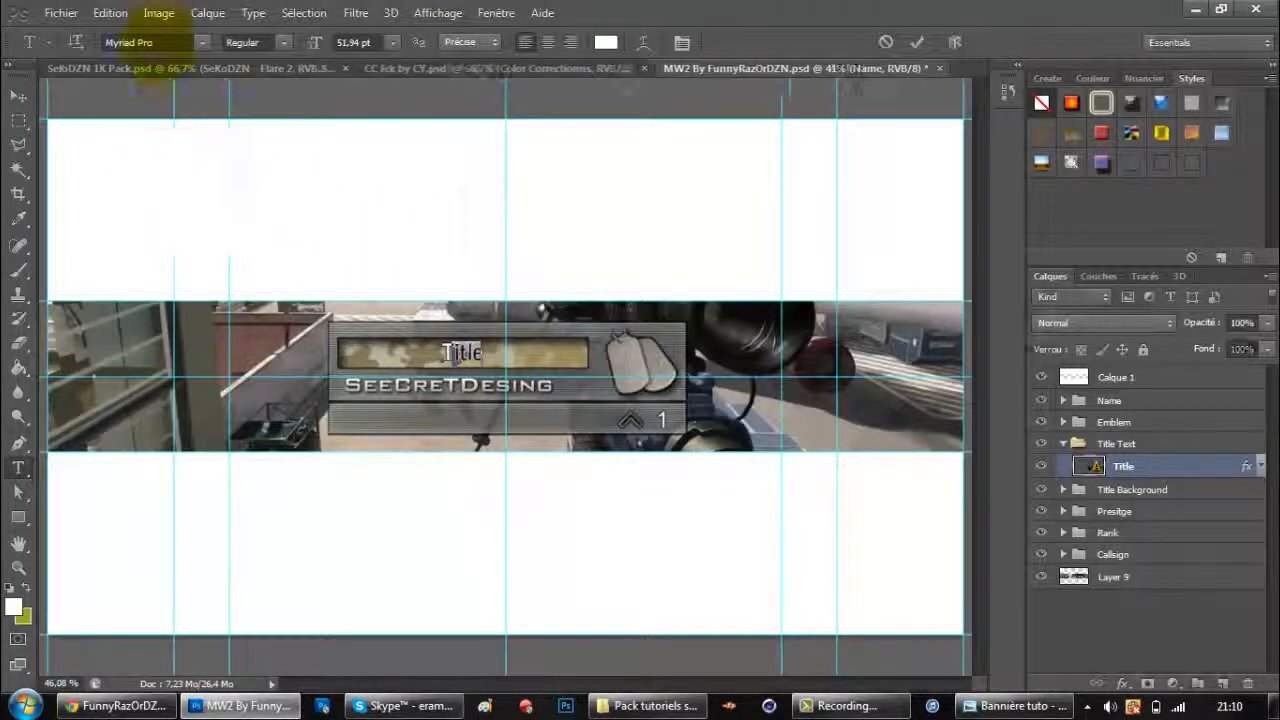
{"action": "left_click", "coordinate": [455, 353]}
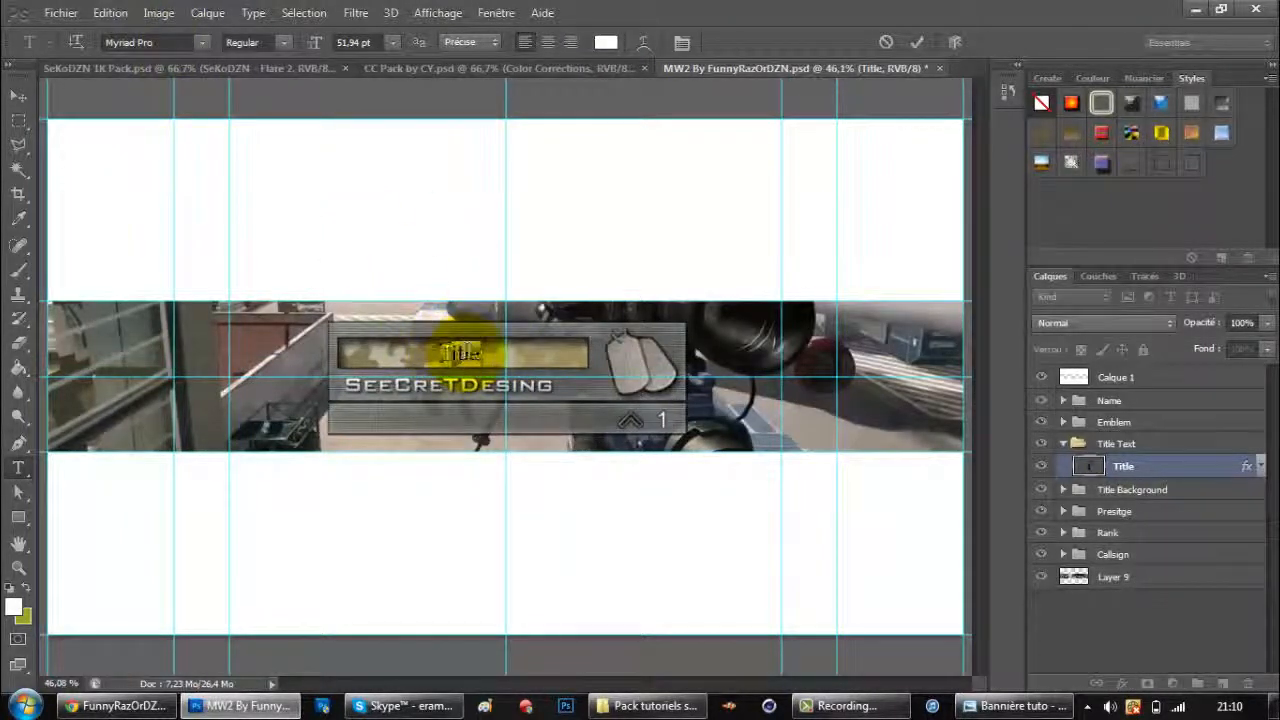
{"action": "key", "text": "BackSpace"}
{"action": "key", "text": "BackSpace"}
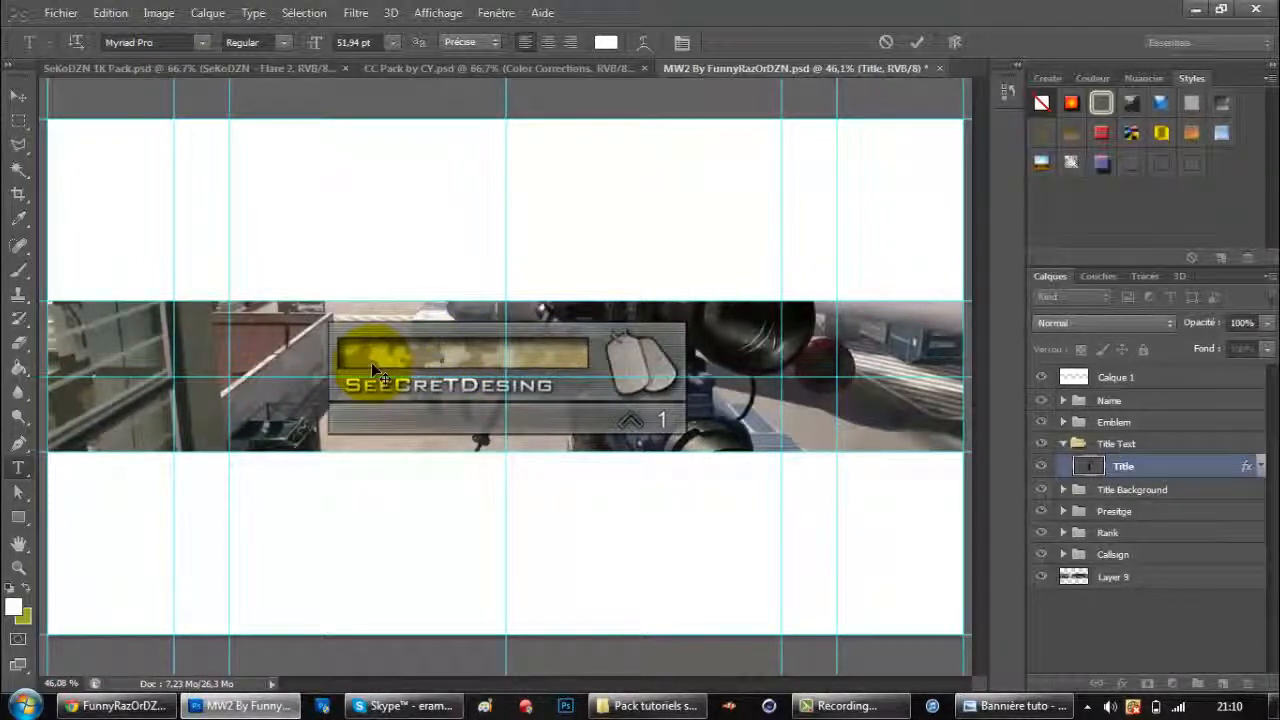
{"action": "type", "text": "tutori"}
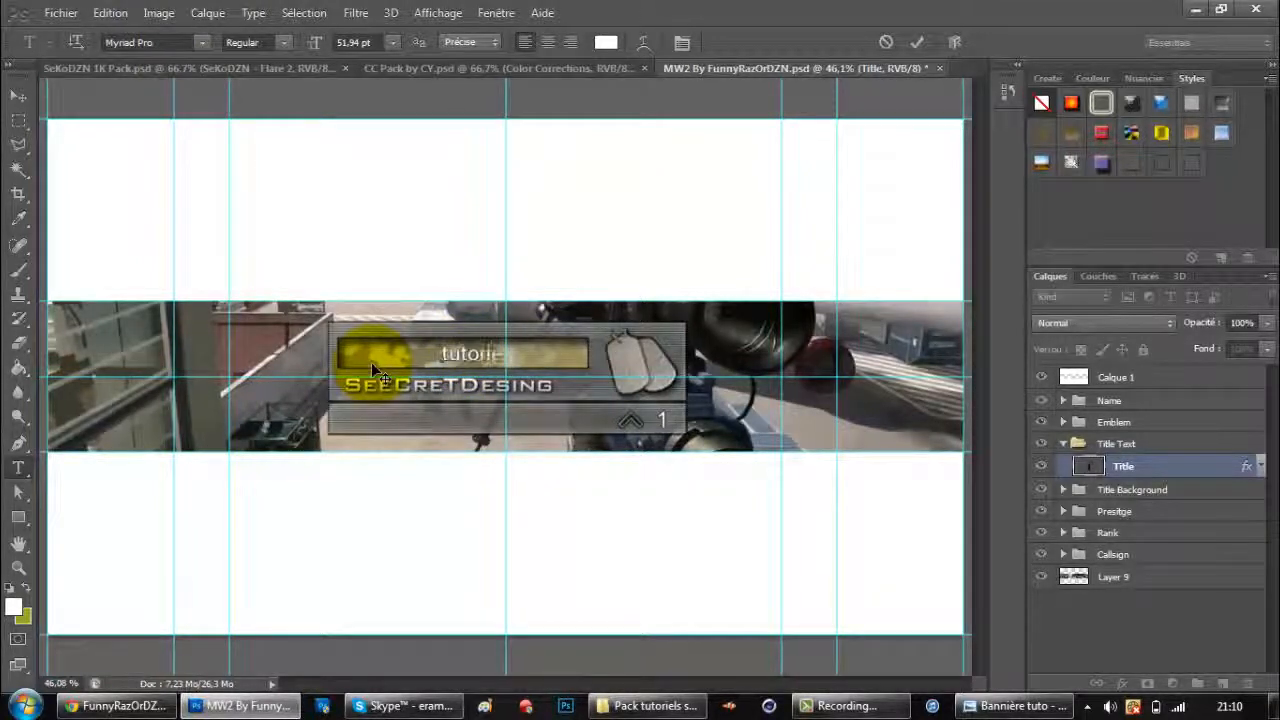
{"action": "type", "text": "els bannière"}
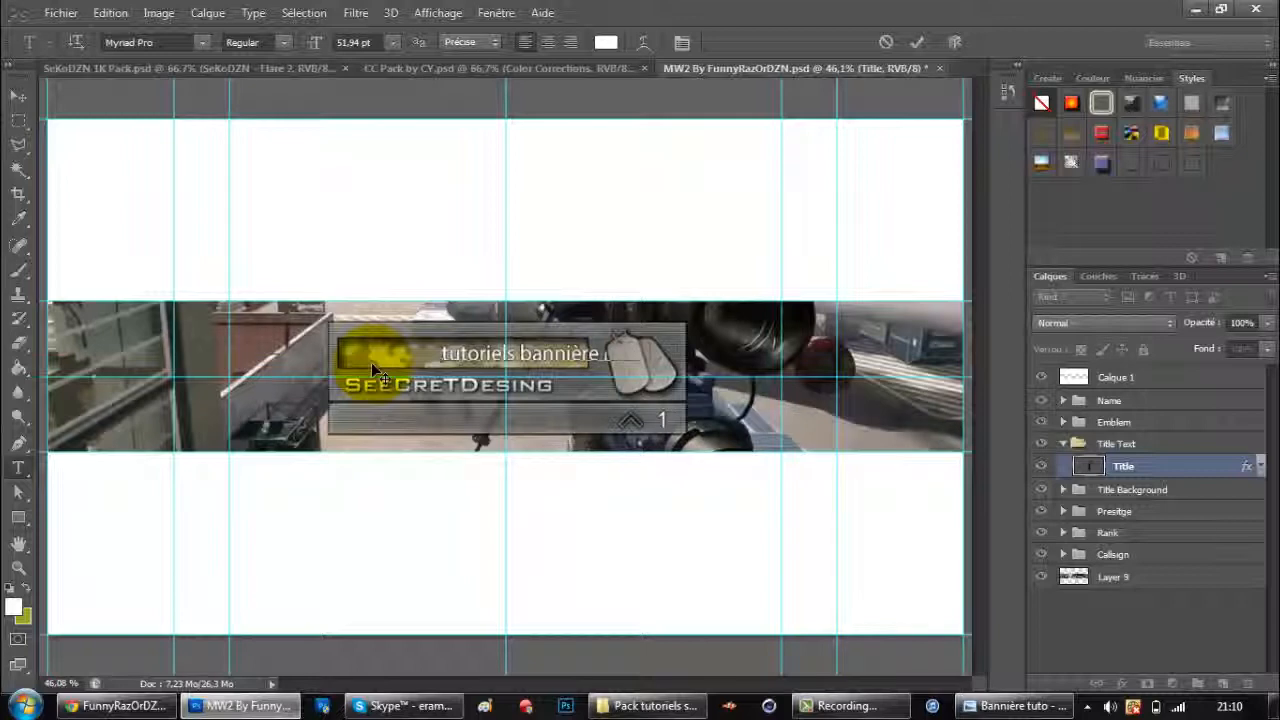
{"action": "left_click", "coordinate": [15, 100]}
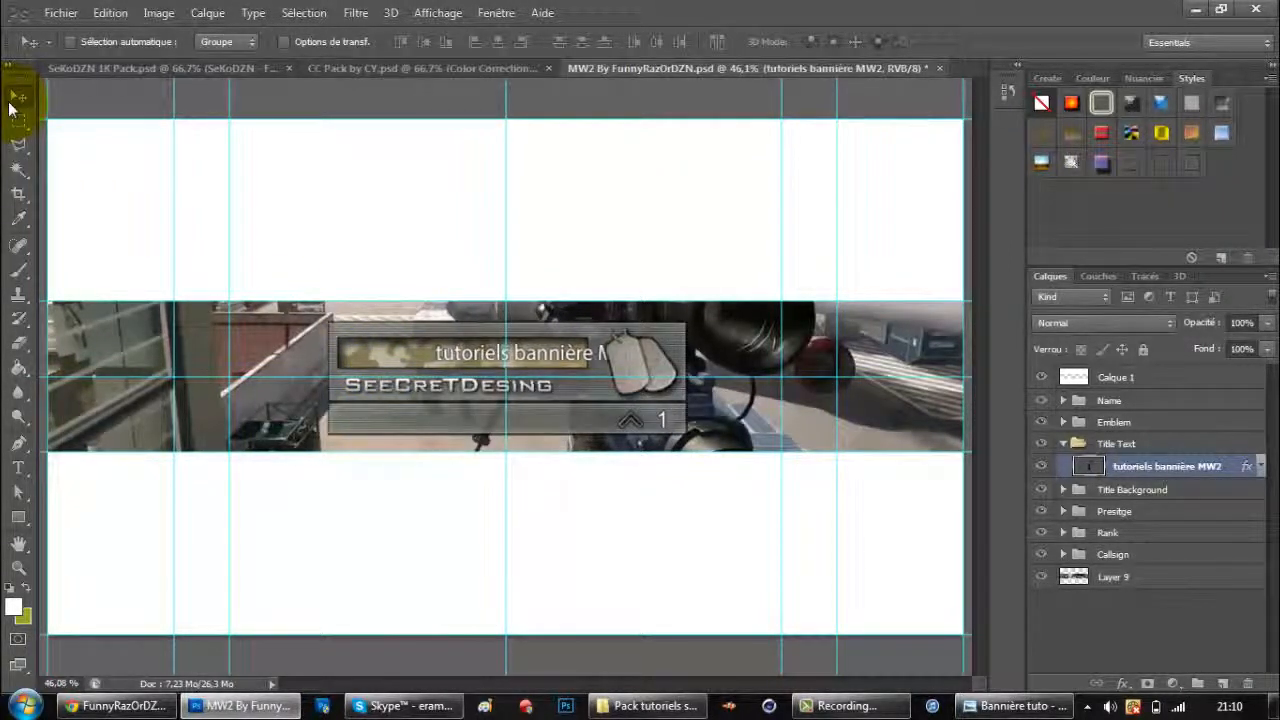
{"action": "left_click_drag", "start_coordinate": [534, 286], "coordinate": [457, 286]}
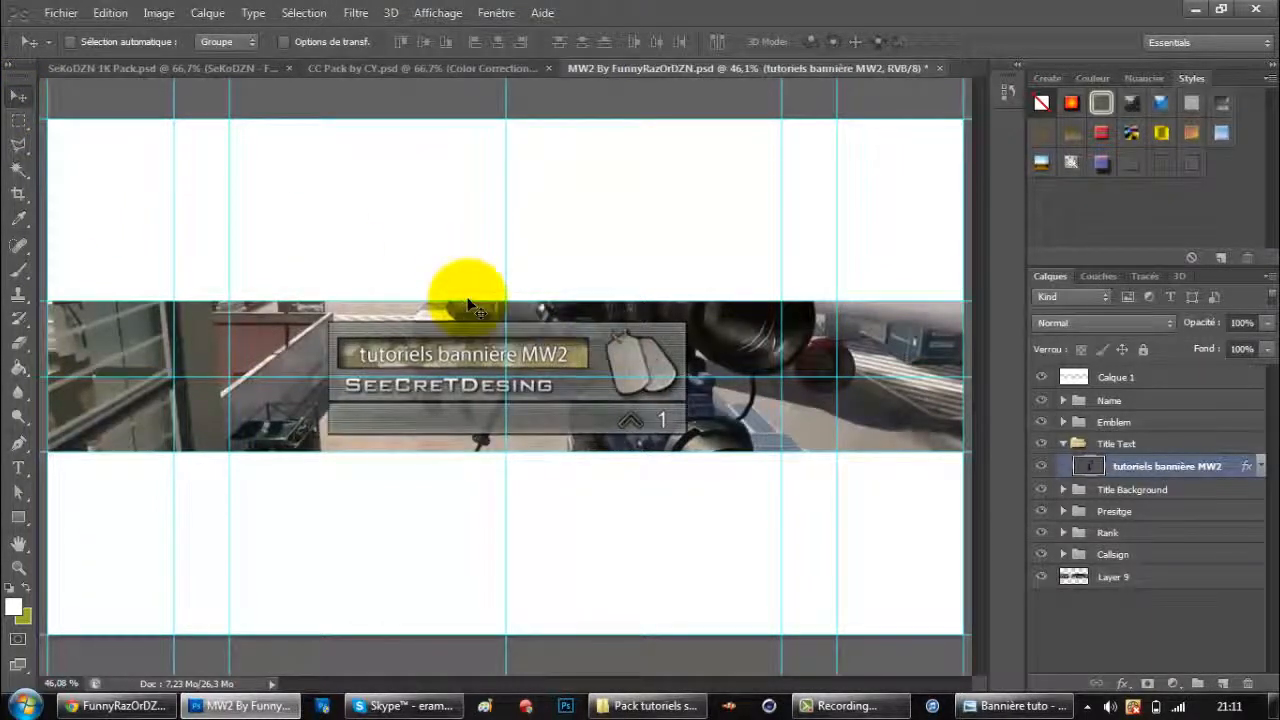
Change the font of the whole "tutoriels bannière MW2" title text to Nasalization Free.
{"action": "left_click", "coordinate": [19, 468]}
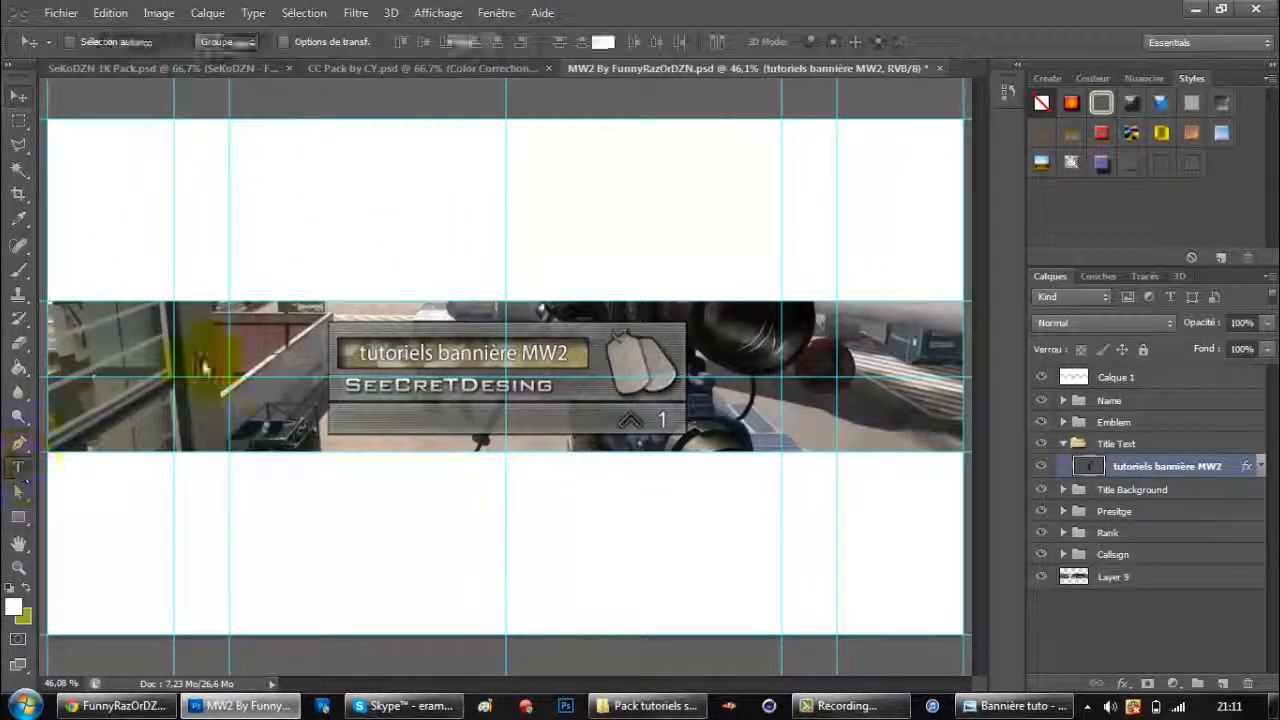
{"action": "left_click", "coordinate": [369, 346]}
{"action": "left_click_drag", "start_coordinate": [363, 345], "coordinate": [600, 352]}
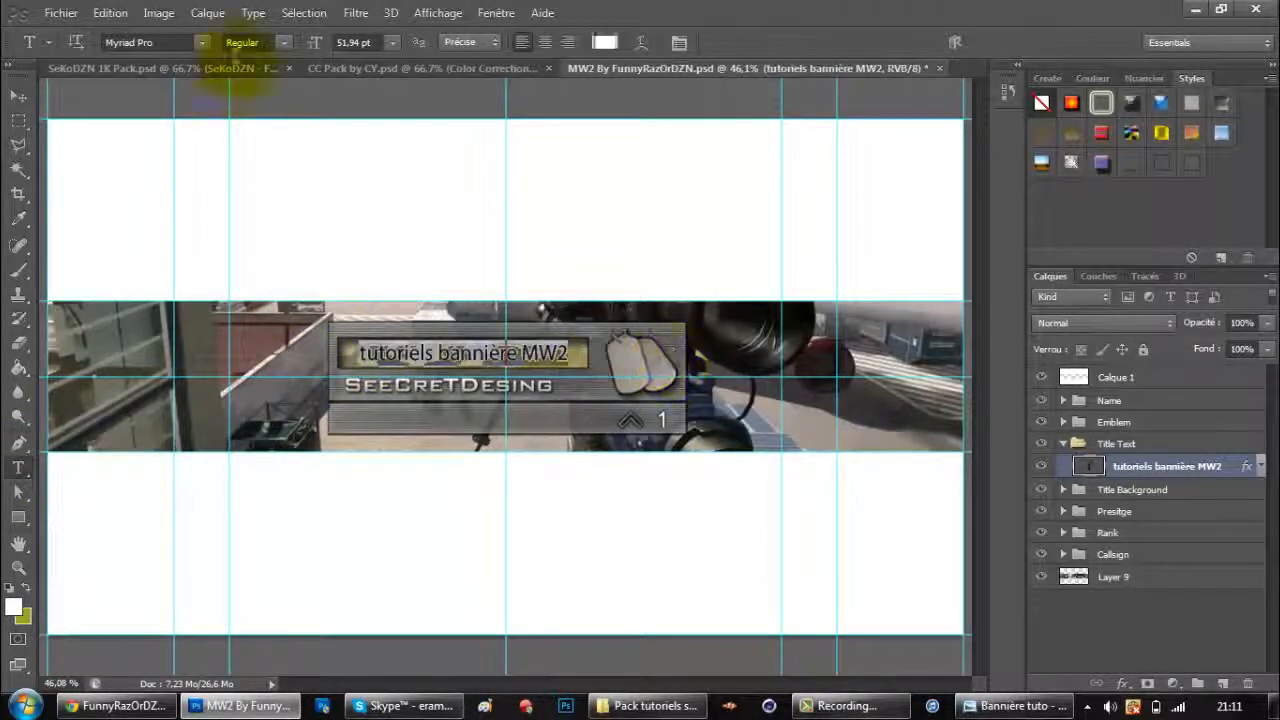
{"action": "left_click", "coordinate": [201, 42]}
{"action": "left_click", "coordinate": [173, 208]}
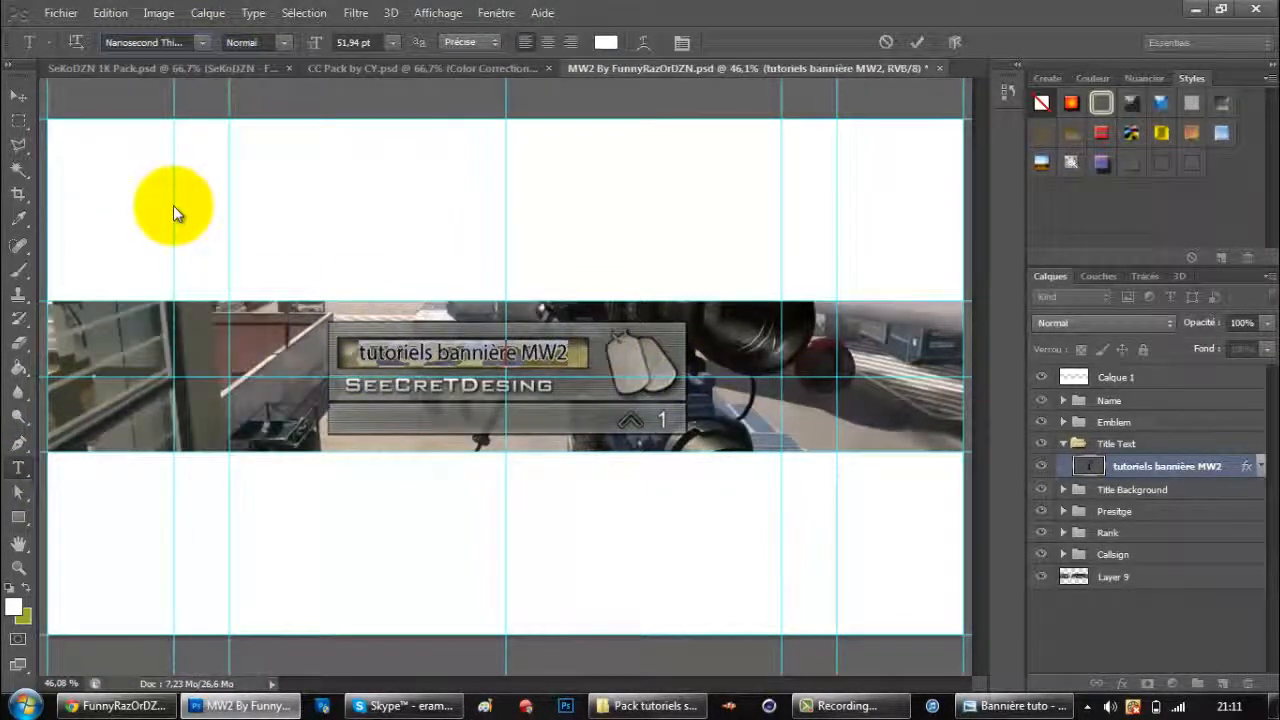
{"action": "key", "text": "Down"}
{"action": "key", "text": "Down"}
{"action": "key", "text": "Down"}
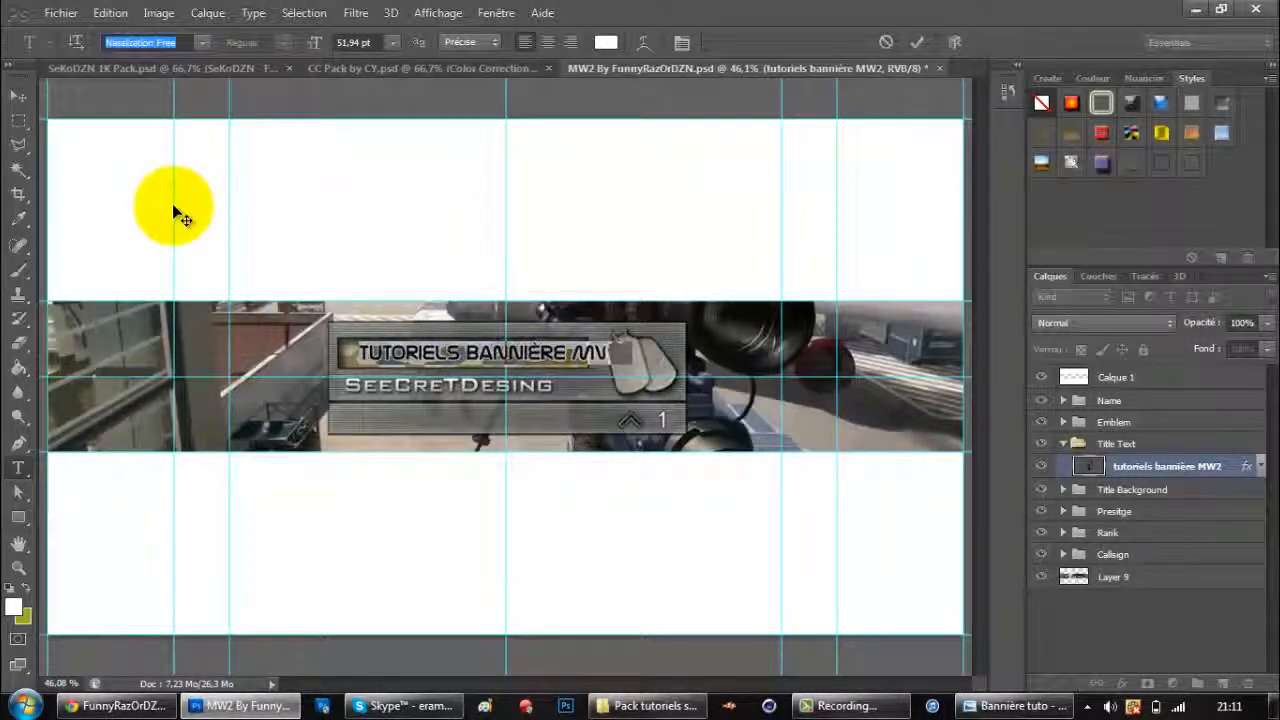
Reposition the "tutoriels bannière MW2" text and scale it down to fit within the title bar.
{"action": "left_click", "coordinate": [17, 94]}
{"action": "left_click_drag", "start_coordinate": [488, 289], "coordinate": [487, 290]}
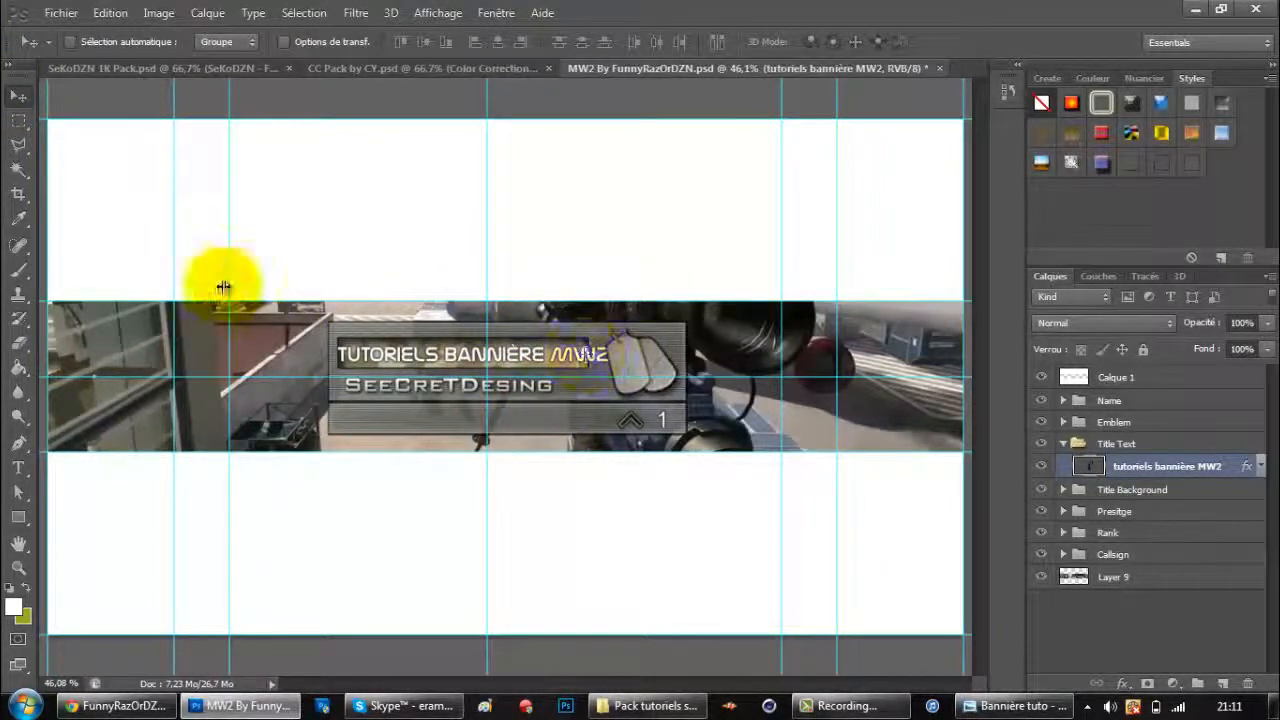
{"action": "key", "text": "ctrl+t"}
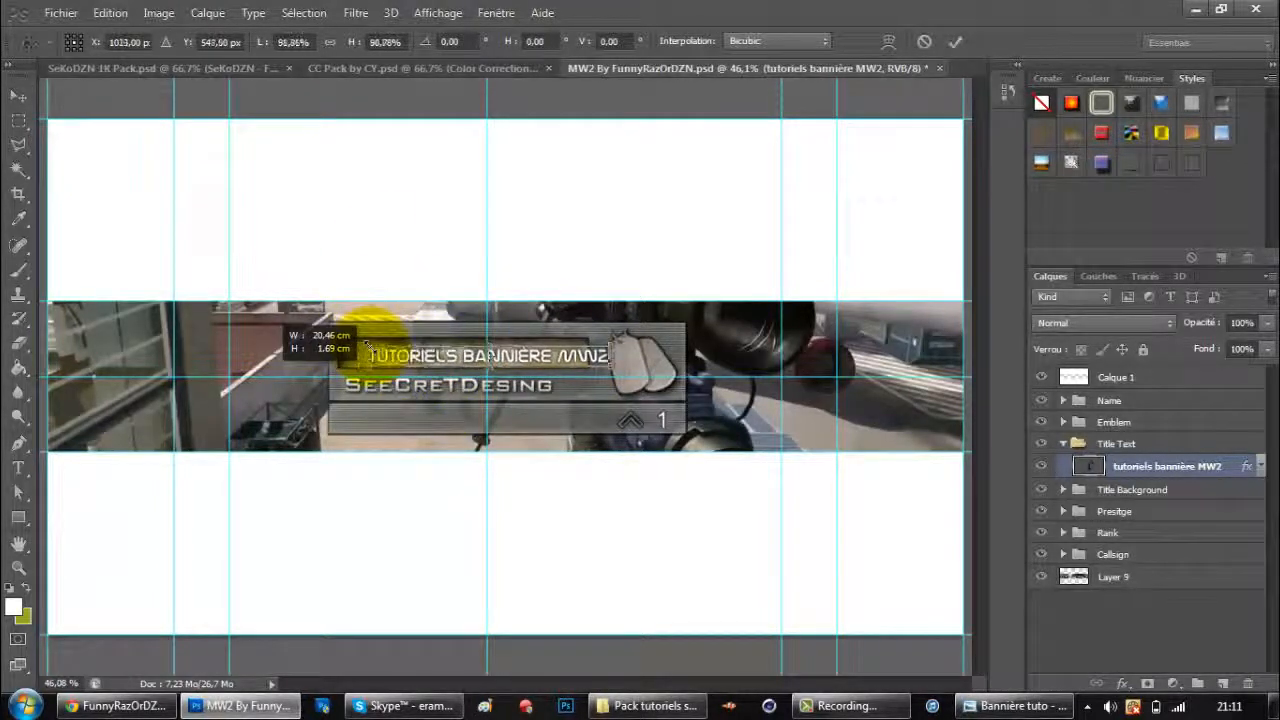
{"action": "key", "text": "Return"}
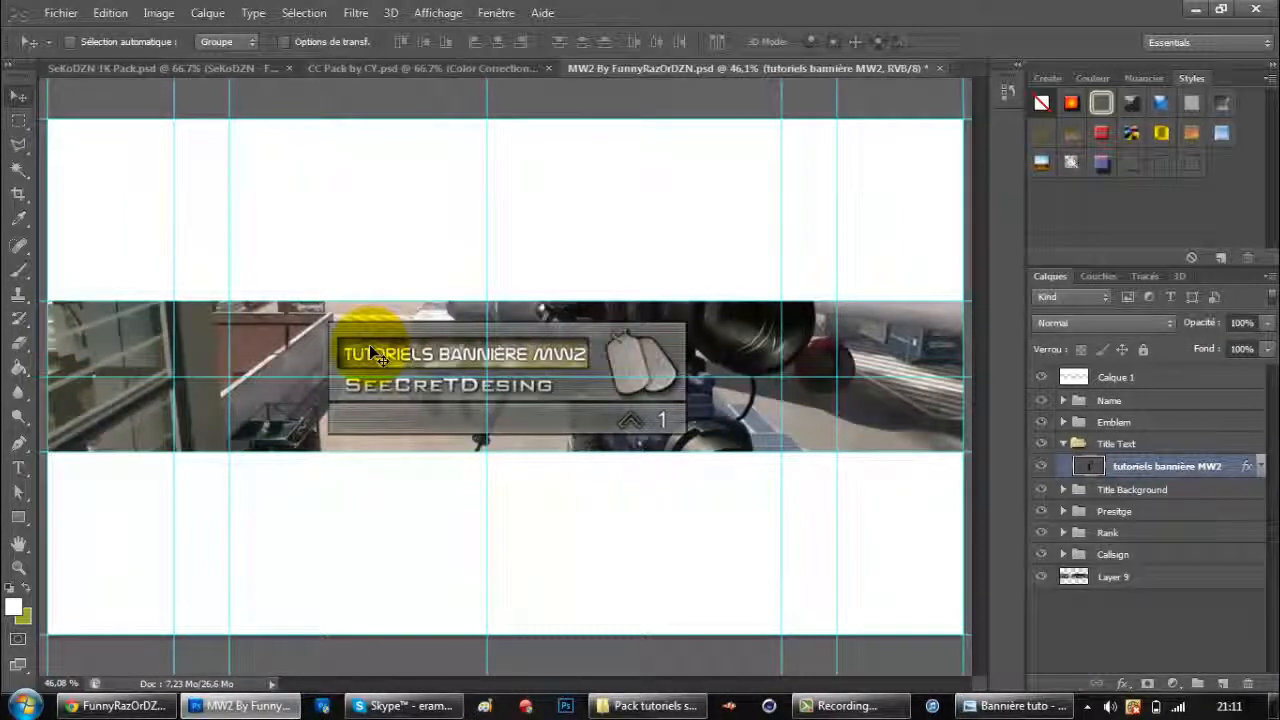
Paste the copied layer style onto the "tutoriels bannière MW2" layer and collapse the Title Text group.
{"action": "right_click", "coordinate": [1205, 466]}
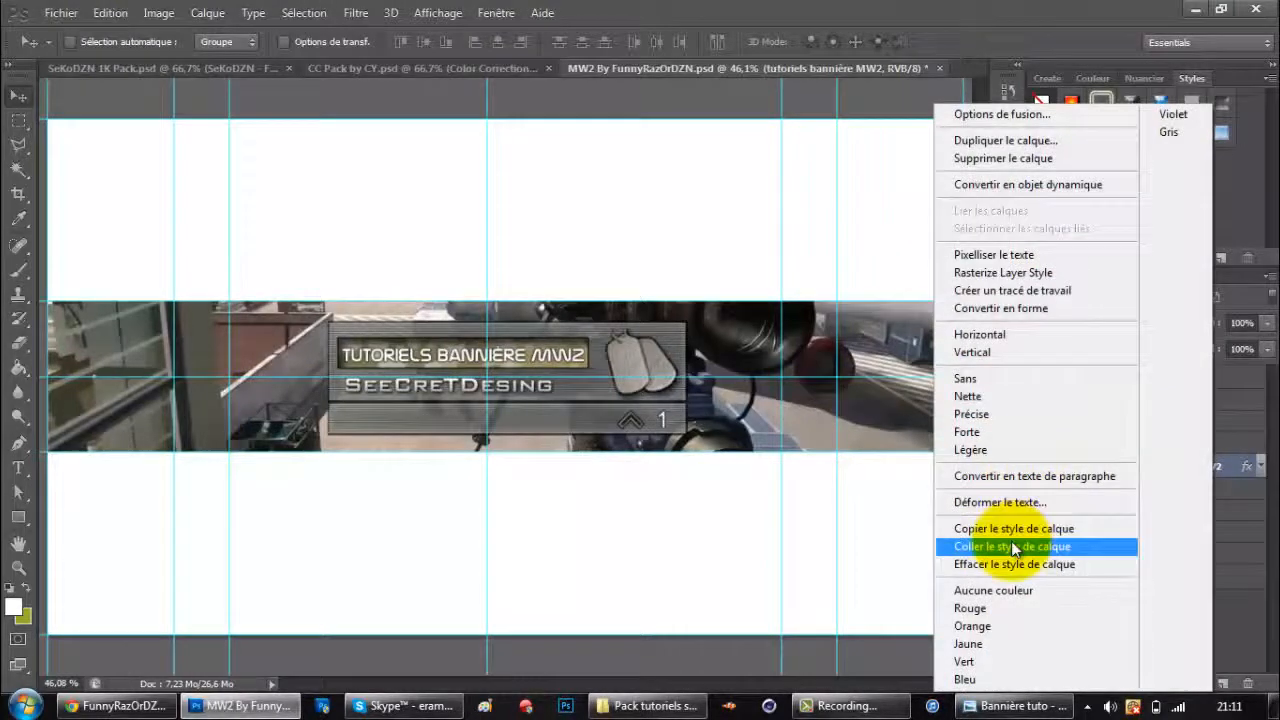
{"action": "left_click", "coordinate": [1011, 546]}
{"action": "left_click", "coordinate": [1062, 444]}
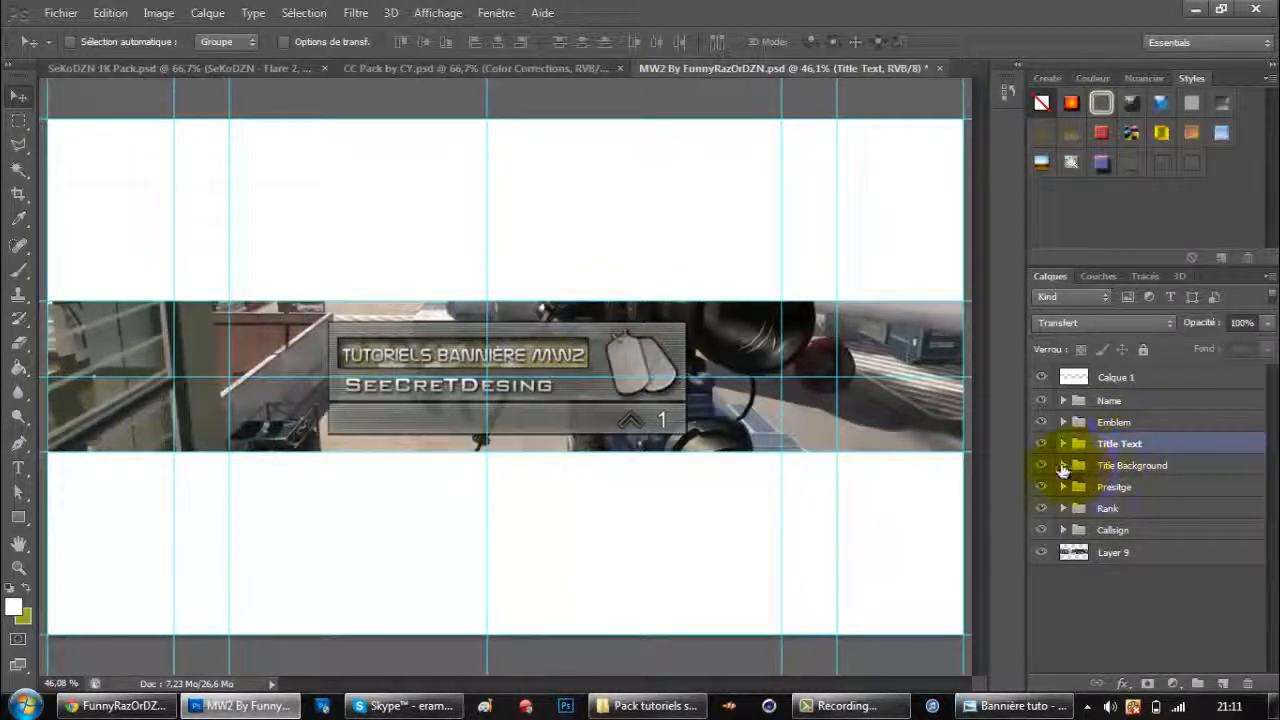
Place the Tsunami image from the MW2 bannière style Titles folder above Desert Camo in the Title Background group.
{"action": "left_click", "coordinate": [1062, 466]}
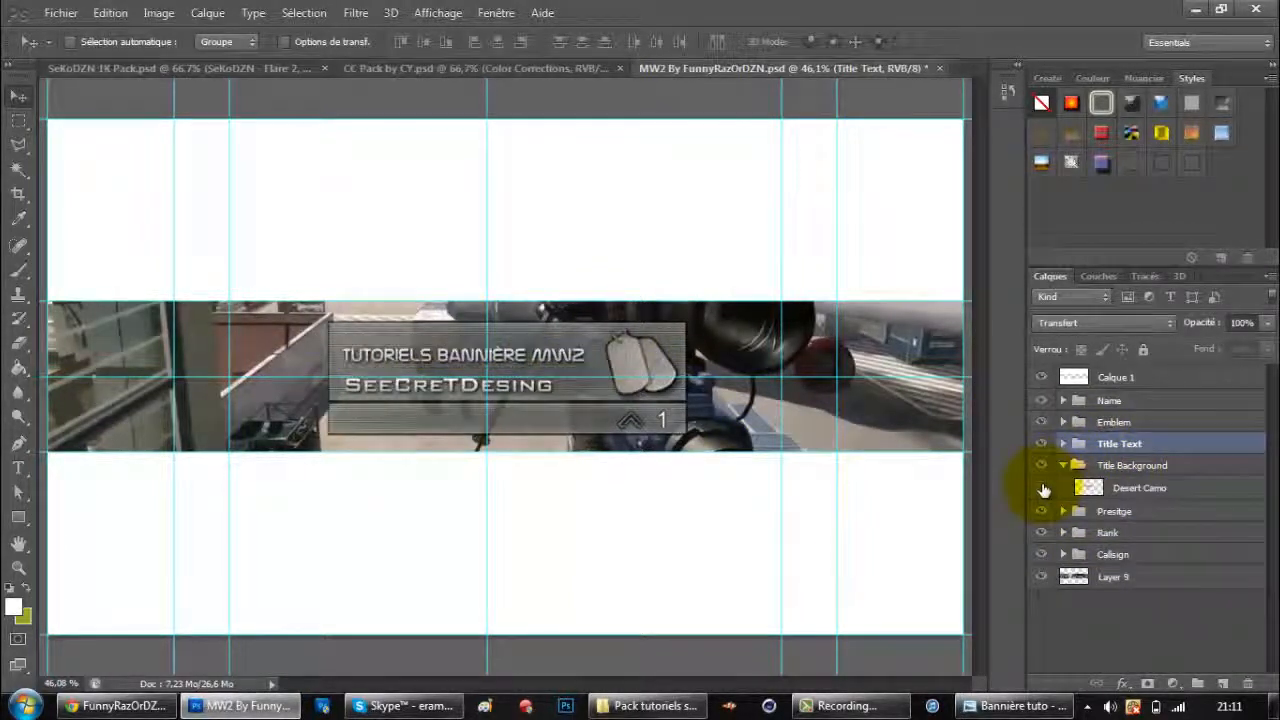
{"action": "left_click", "coordinate": [1090, 488]}
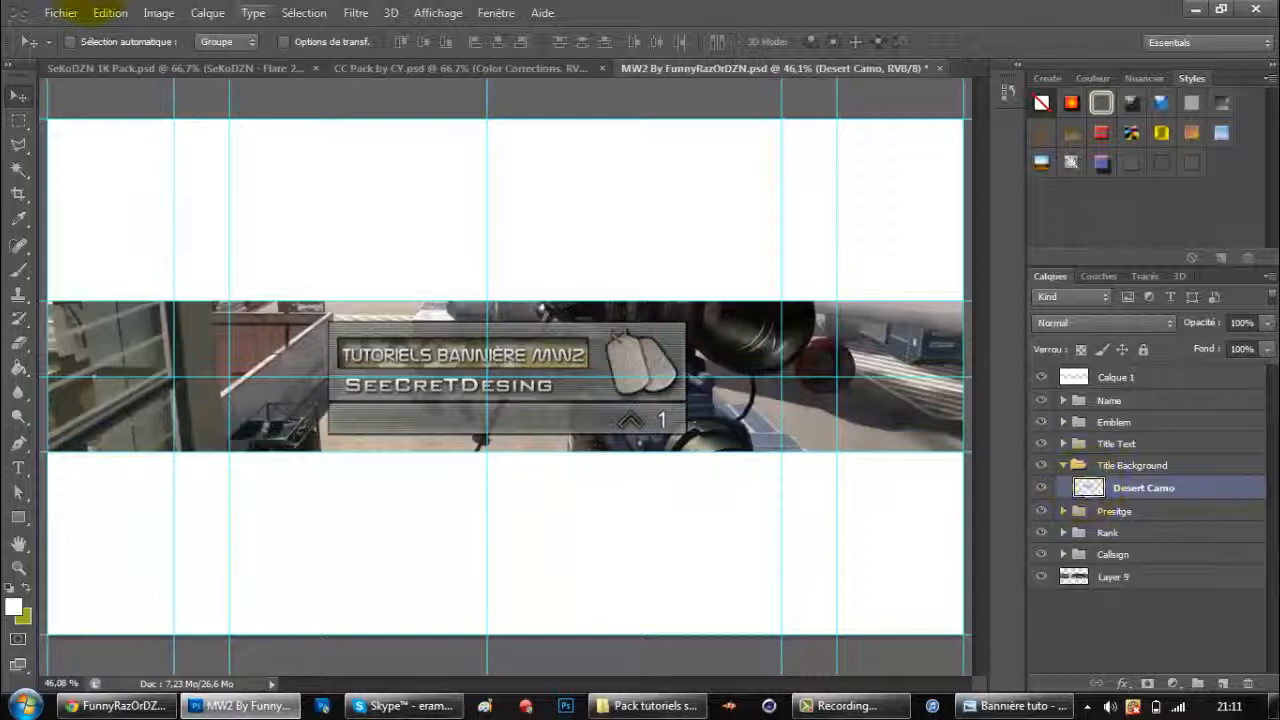
{"action": "left_click", "coordinate": [61, 13]}
{"action": "left_click", "coordinate": [119, 320]}
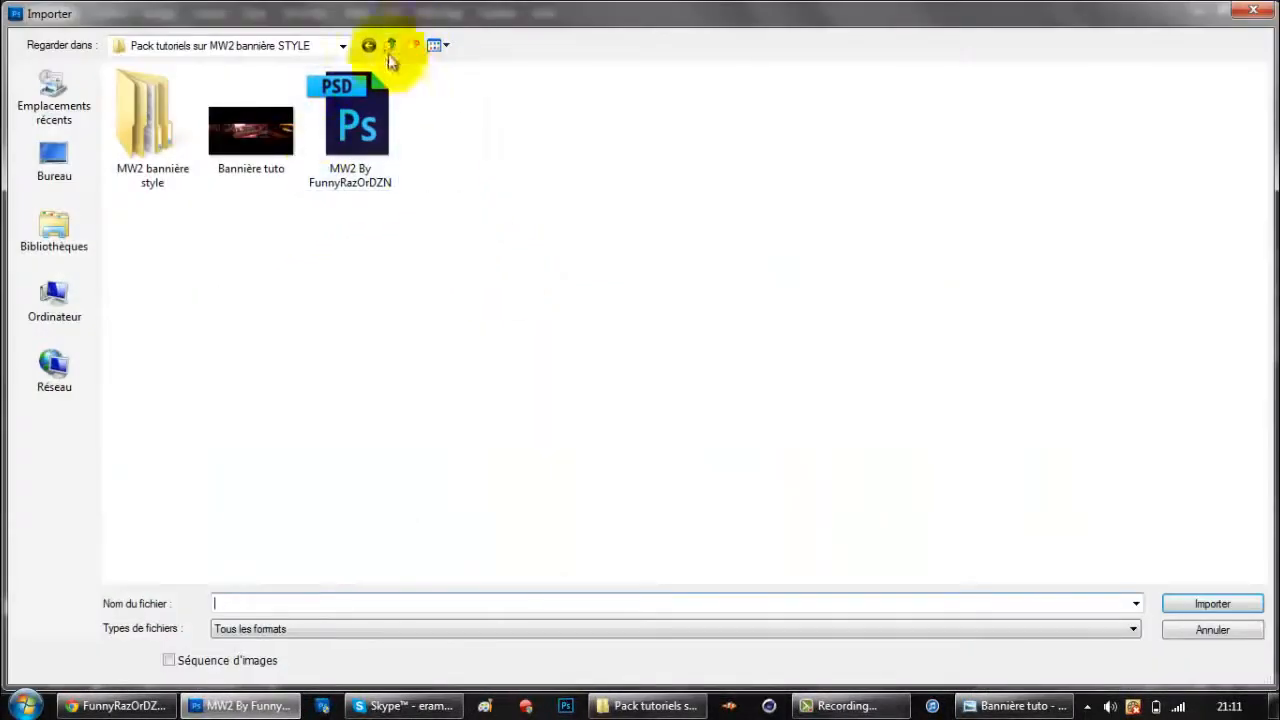
{"action": "double_click", "coordinate": [161, 123]}
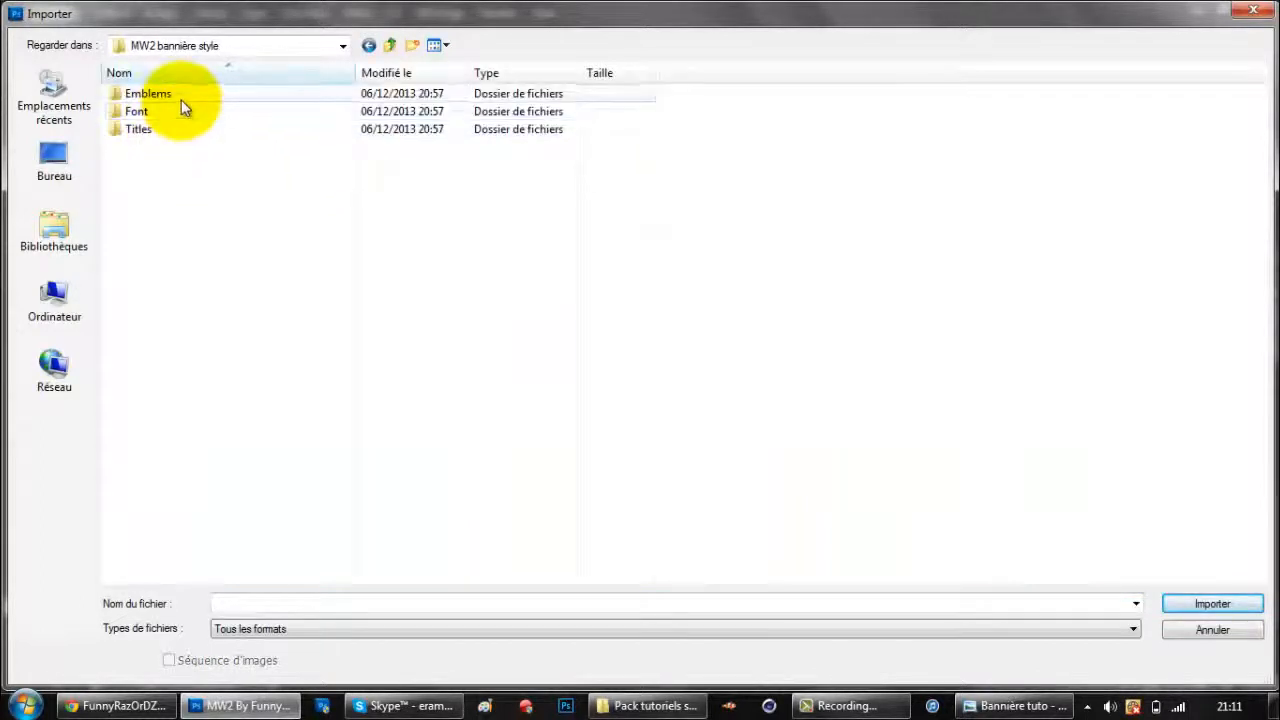
{"action": "double_click", "coordinate": [168, 131]}
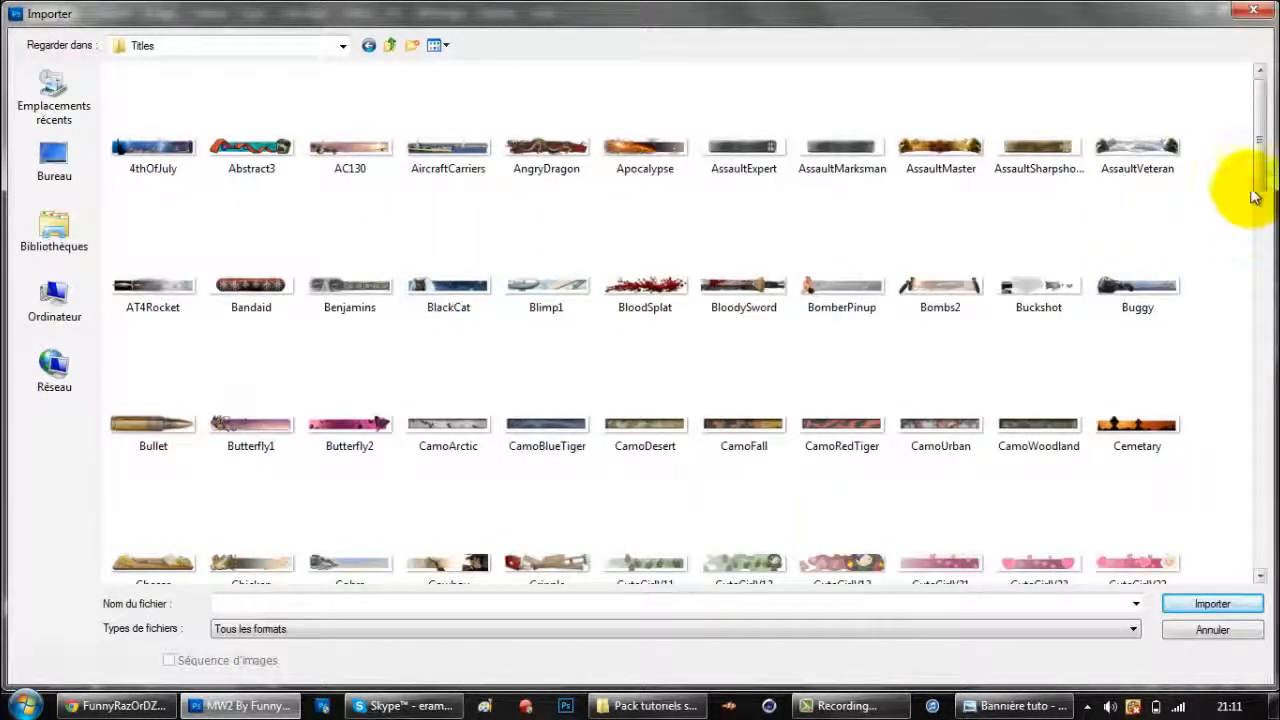
{"action": "left_click_drag", "start_coordinate": [1258, 200], "coordinate": [1262, 528]}
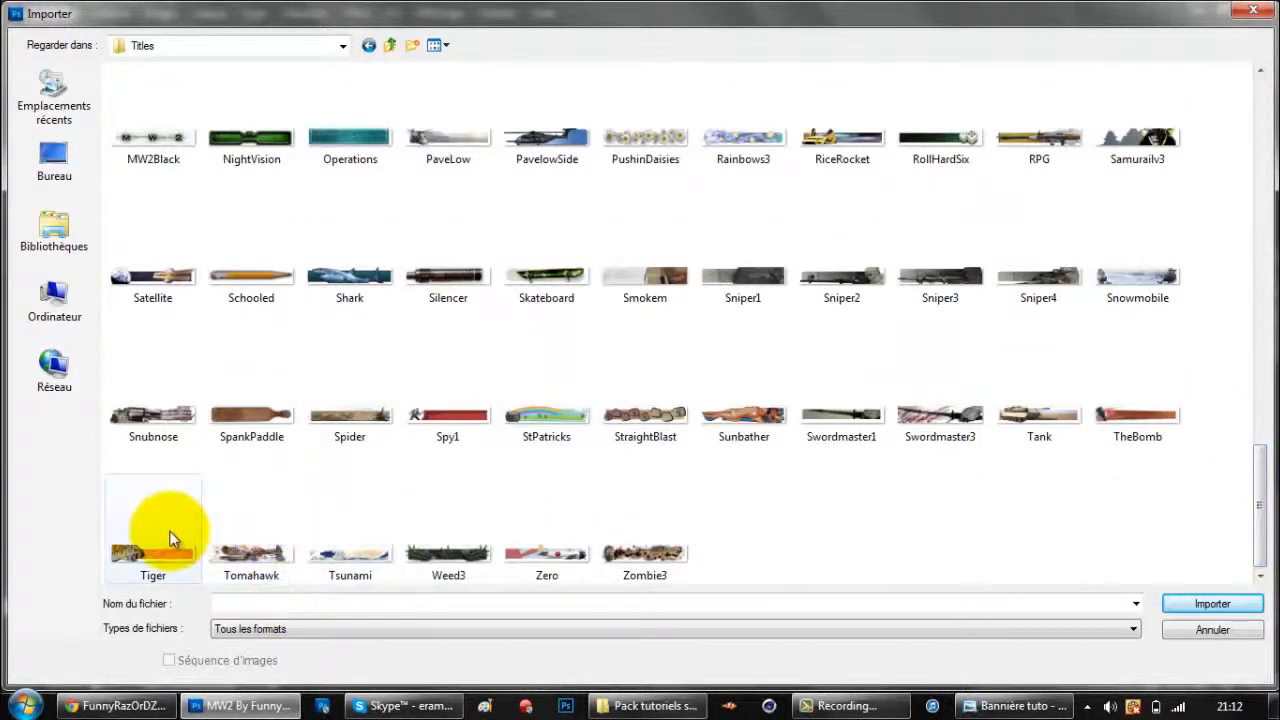
{"action": "double_click", "coordinate": [331, 531]}
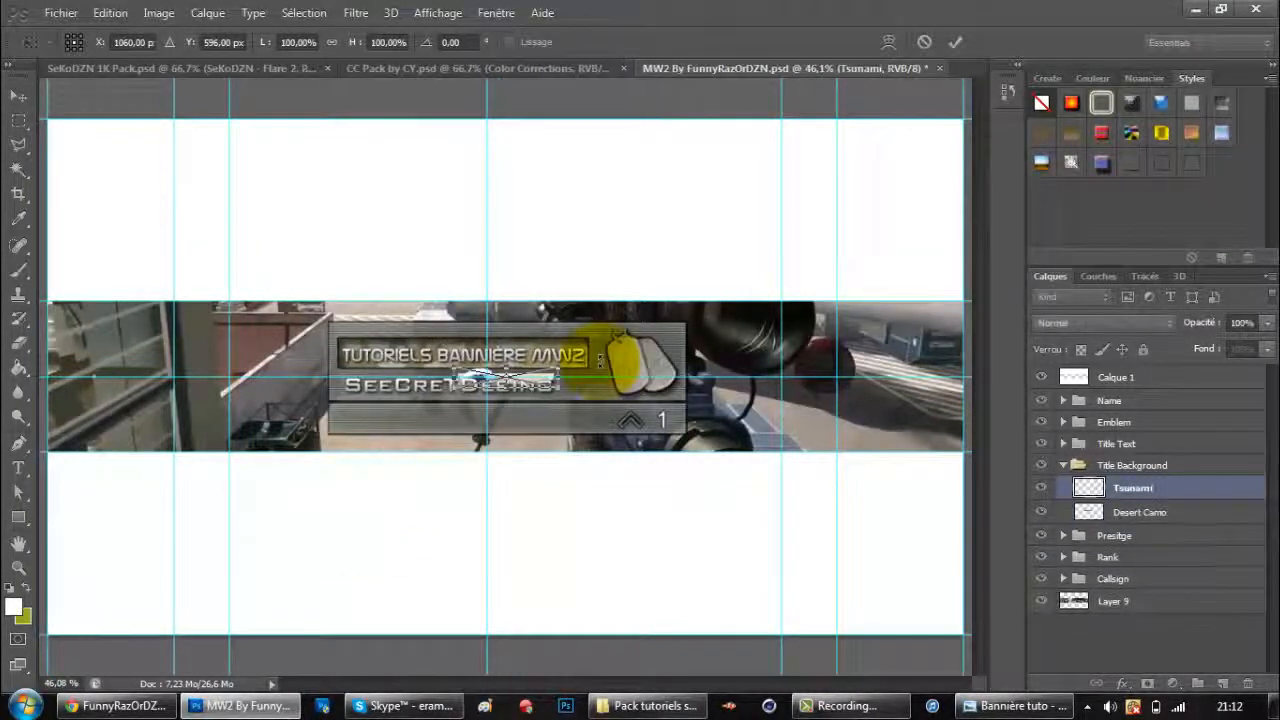
Move the Tsunami image to the title bar and stretch it to span the bar behind the title text.
{"action": "left_click_drag", "start_coordinate": [541, 378], "coordinate": [428, 350]}
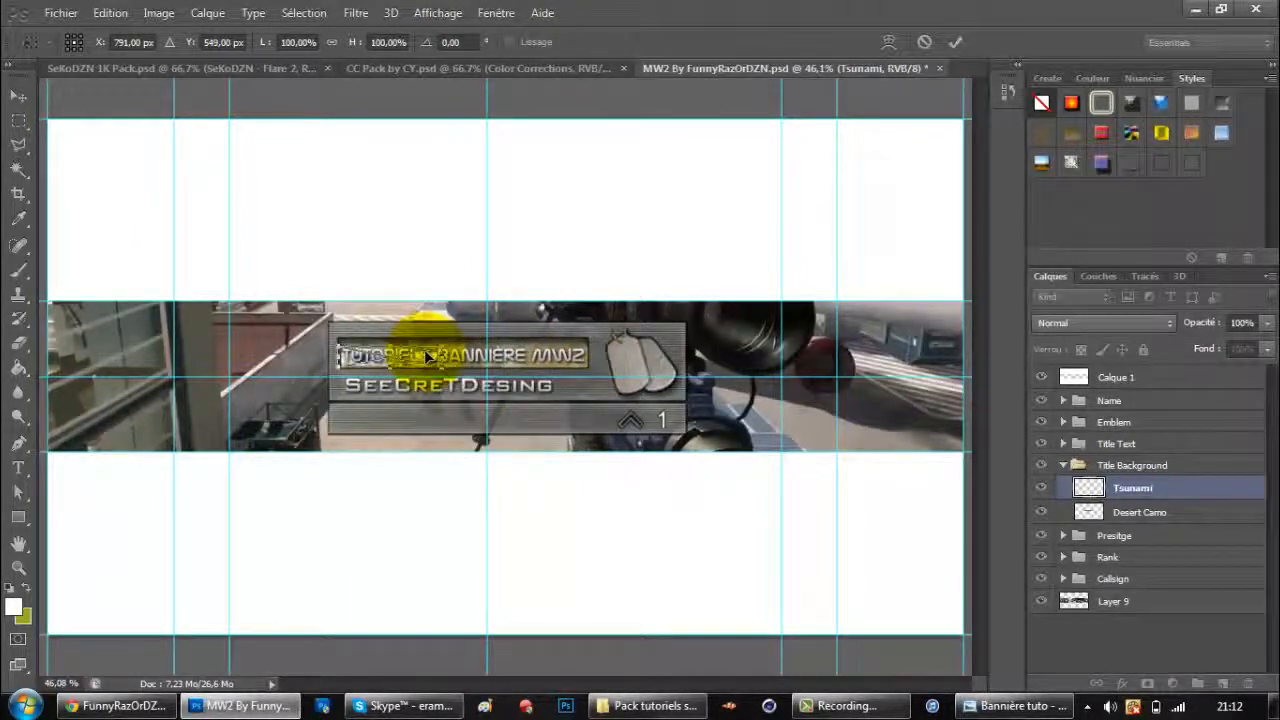
{"action": "left_click_drag", "start_coordinate": [437, 340], "coordinate": [593, 326]}
{"action": "key", "text": "Return"}
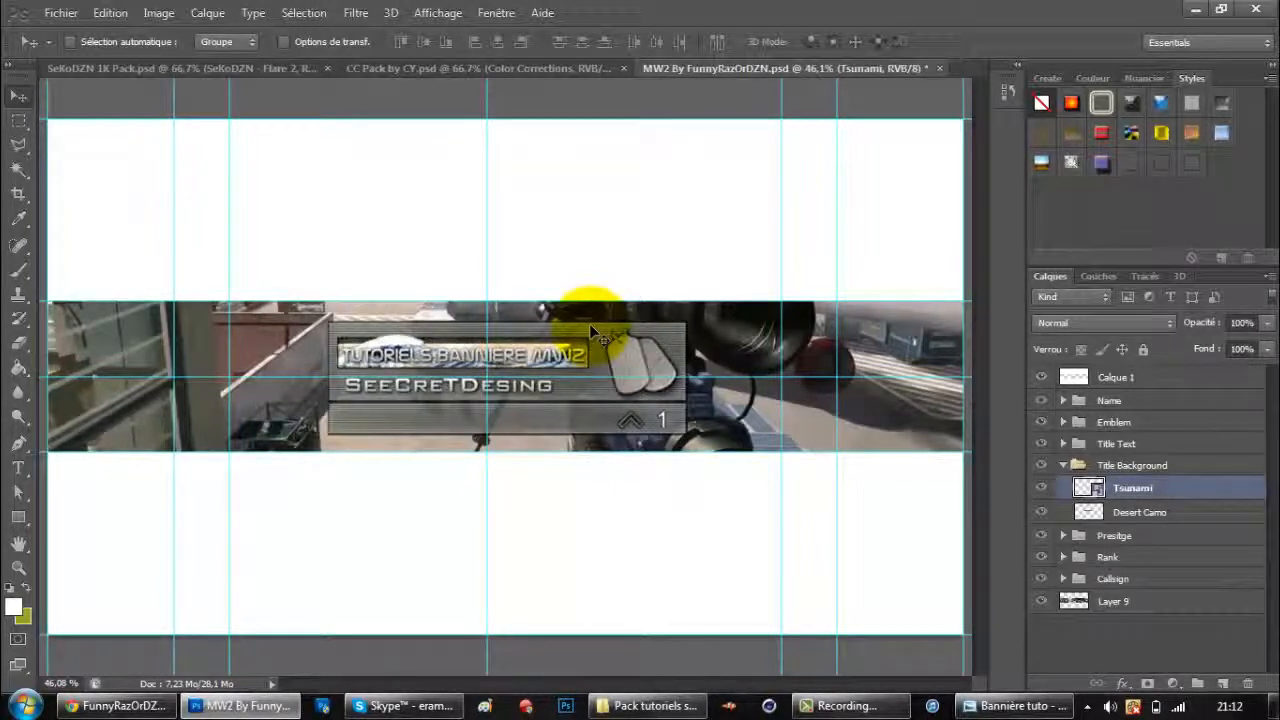
{"action": "key", "text": "ctrl+t"}
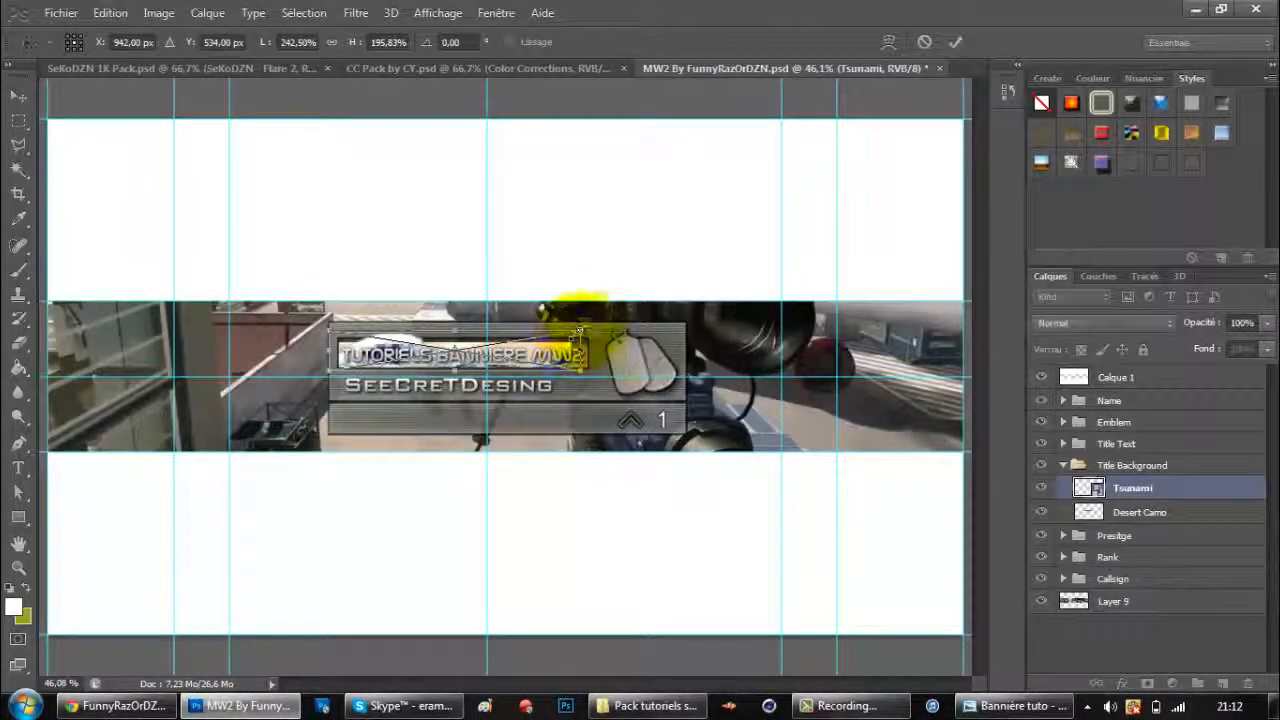
{"action": "left_click_drag", "start_coordinate": [593, 331], "coordinate": [594, 329]}
{"action": "key", "text": "Return"}
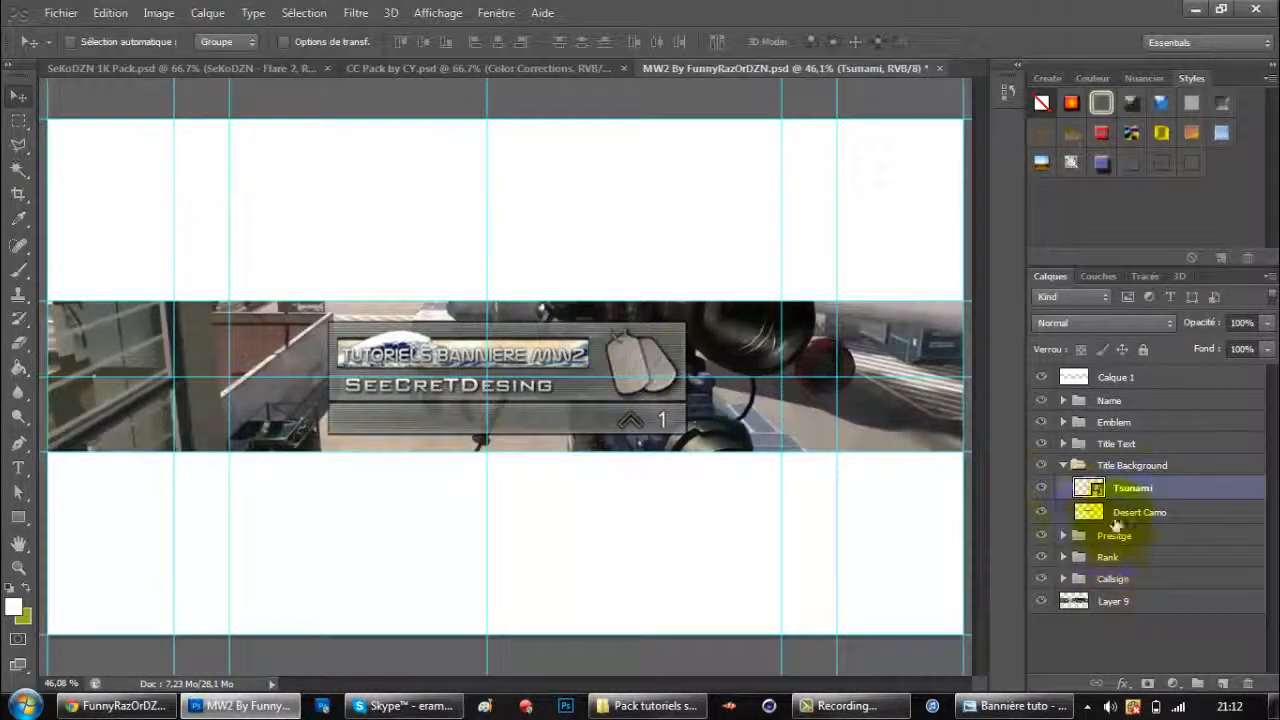
Delete the Desert Camo layer and collapse the Title Background group.
{"action": "left_click", "coordinate": [1105, 514]}
{"action": "key", "text": "Delete"}
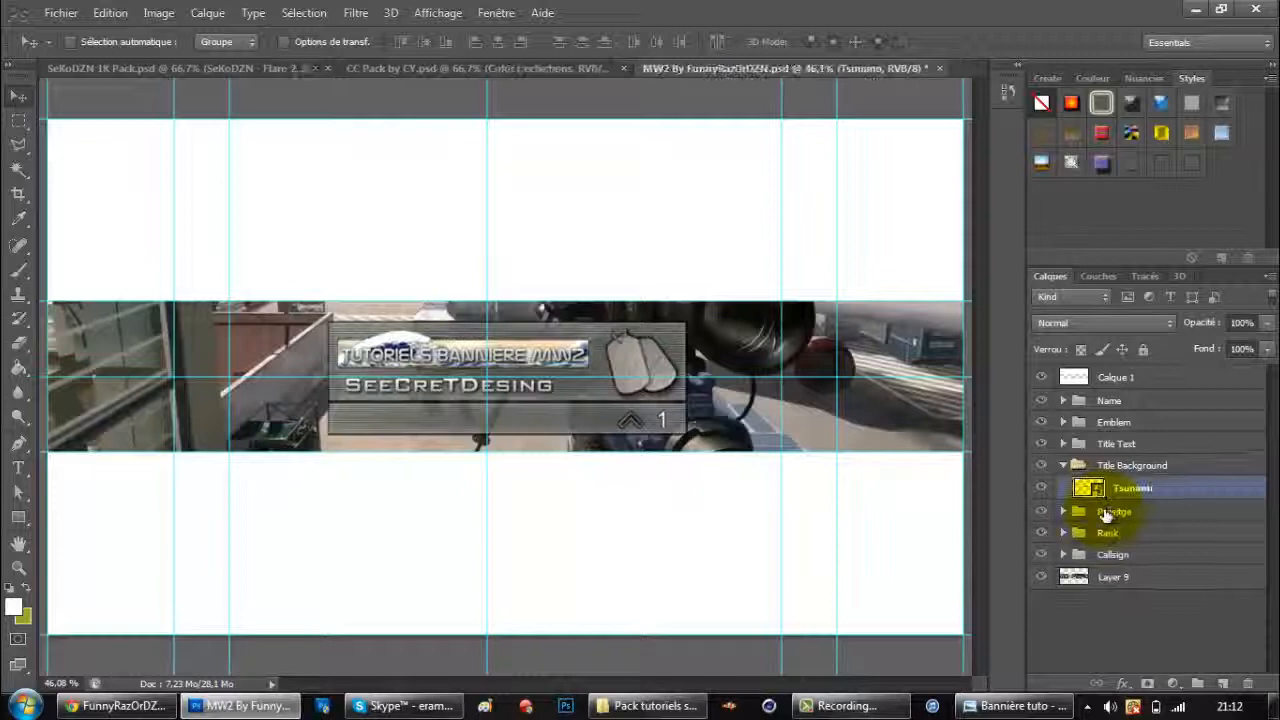
{"action": "left_click", "coordinate": [1062, 466]}
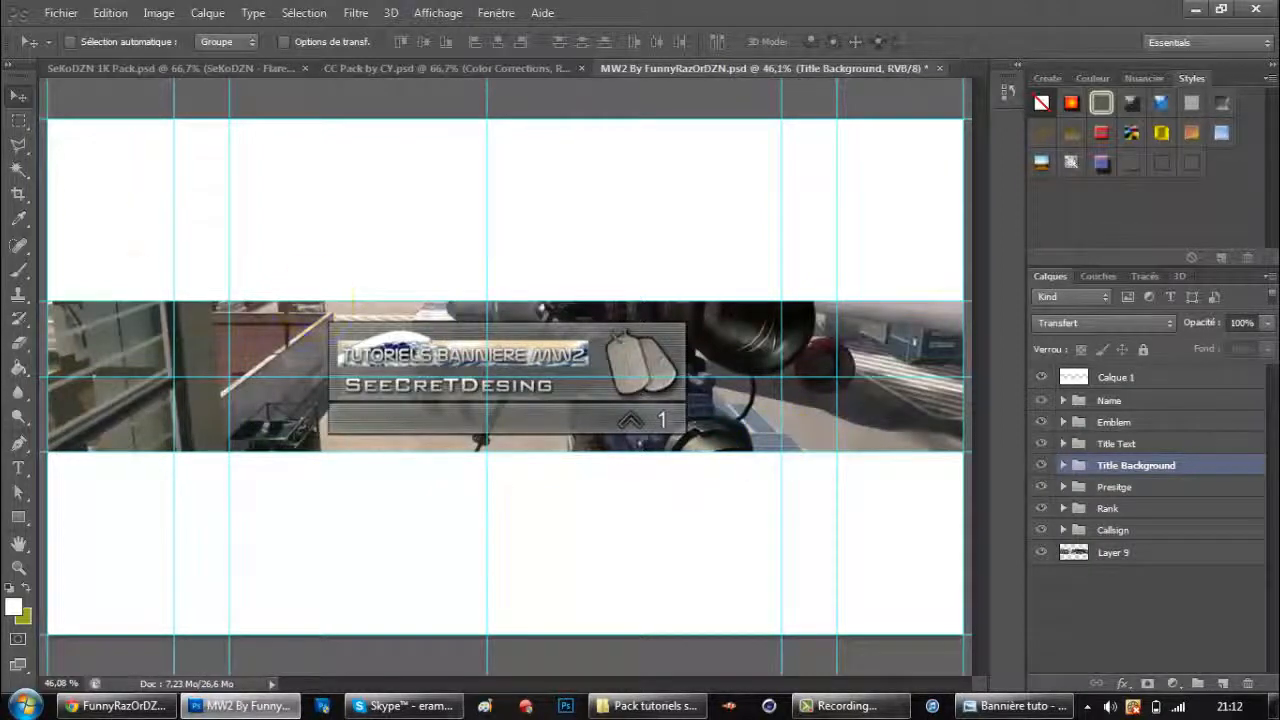
Change the callsign's rank number to 80.
{"action": "left_click", "coordinate": [18, 467]}
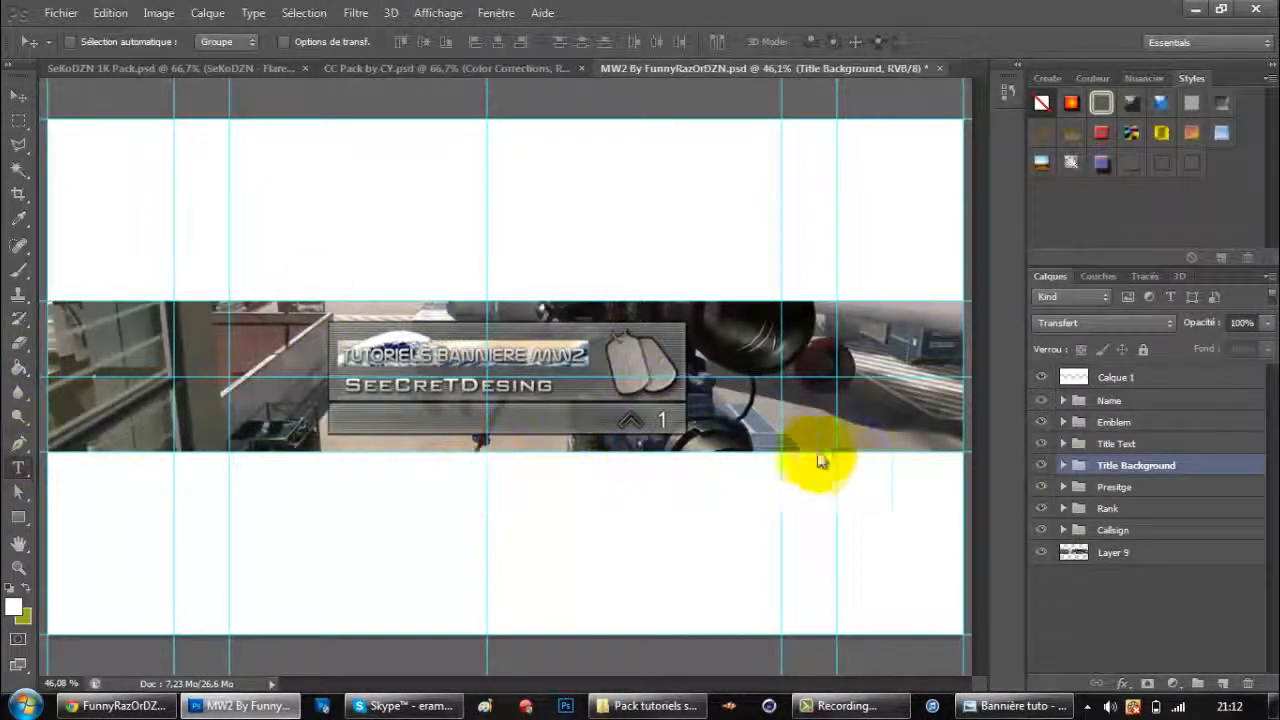
{"action": "left_click", "coordinate": [662, 424]}
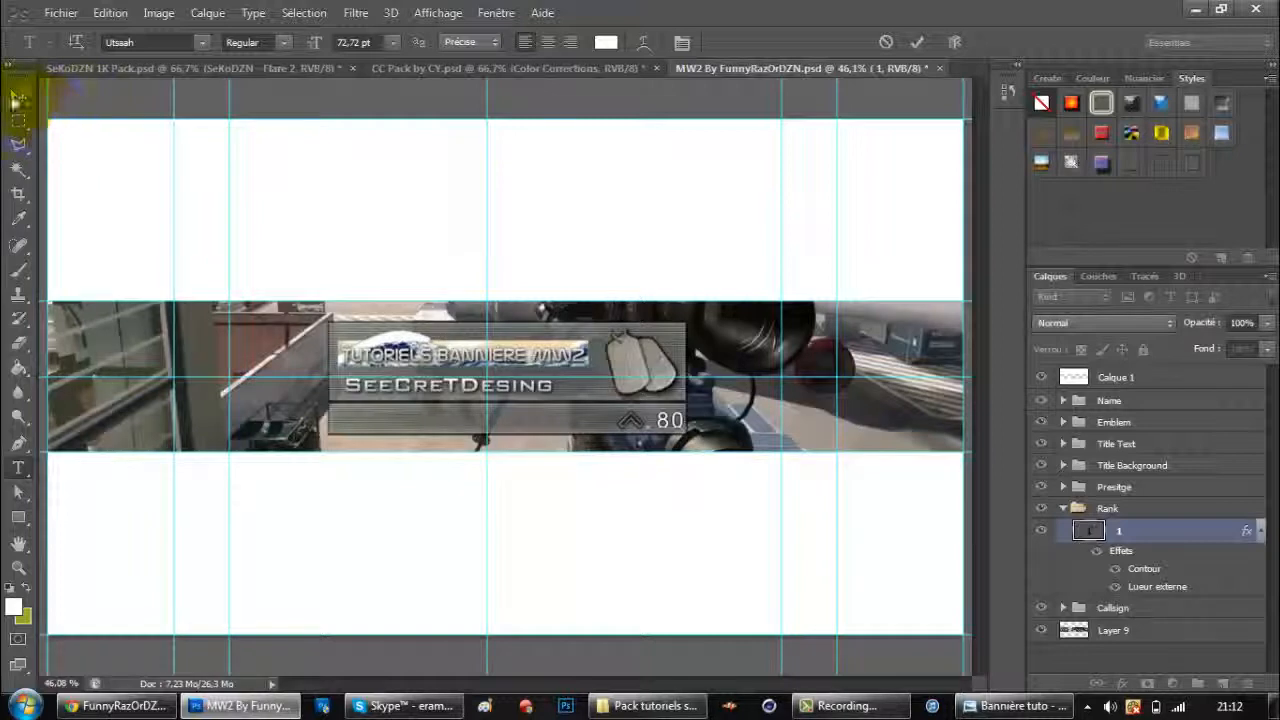
{"action": "left_click", "coordinate": [15, 100]}
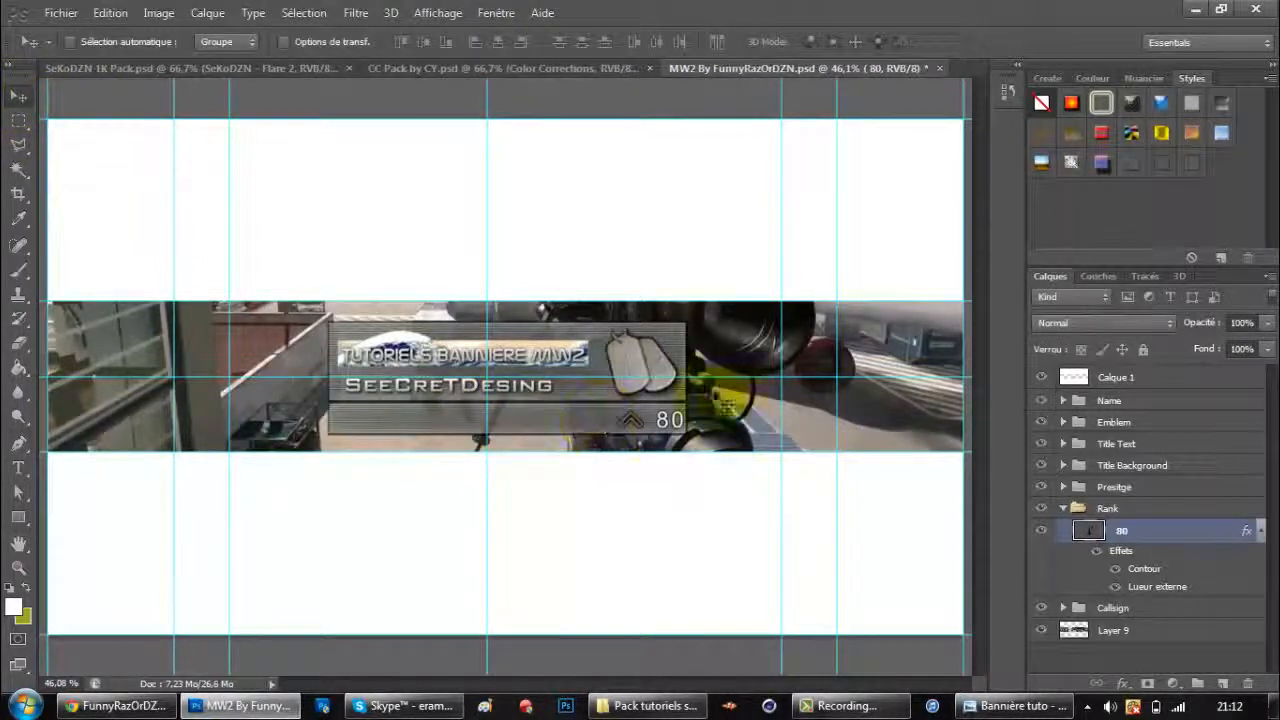
Paste the copied layer style onto the 80 text layer and collapse the Rank group.
{"action": "right_click", "coordinate": [1205, 530]}
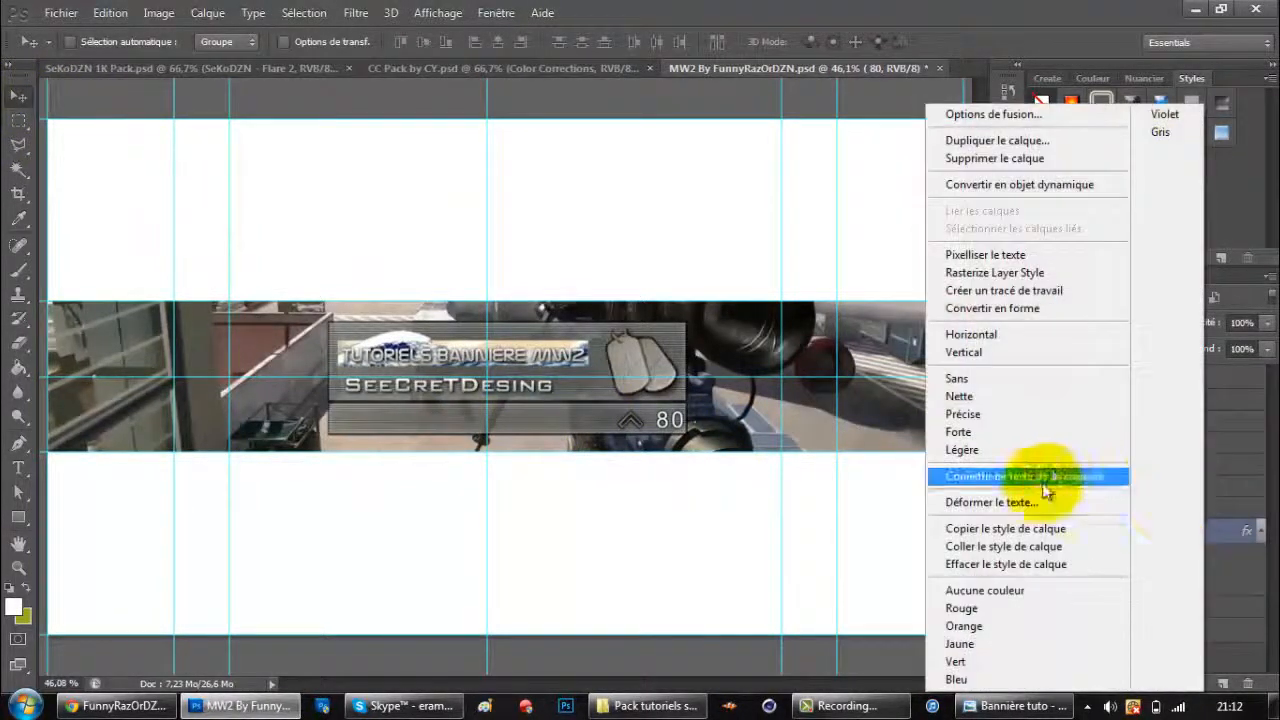
{"action": "left_click", "coordinate": [1011, 540]}
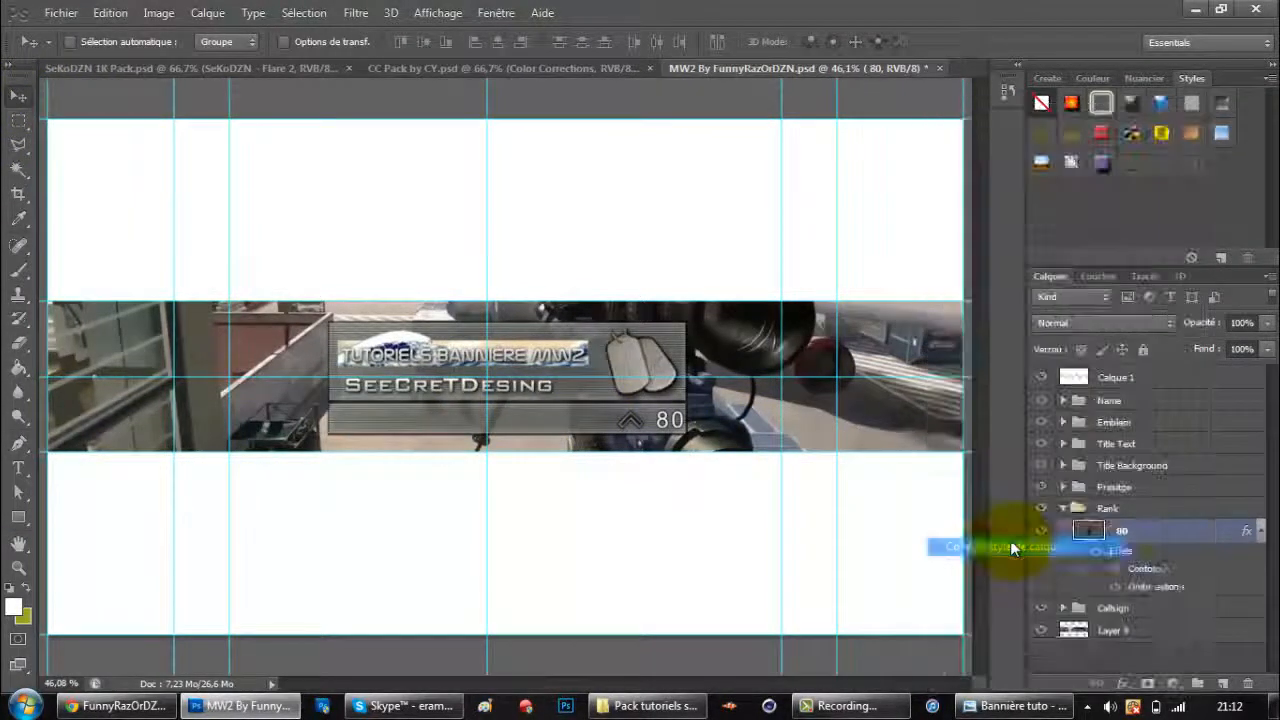
{"action": "left_click", "coordinate": [1063, 509]}
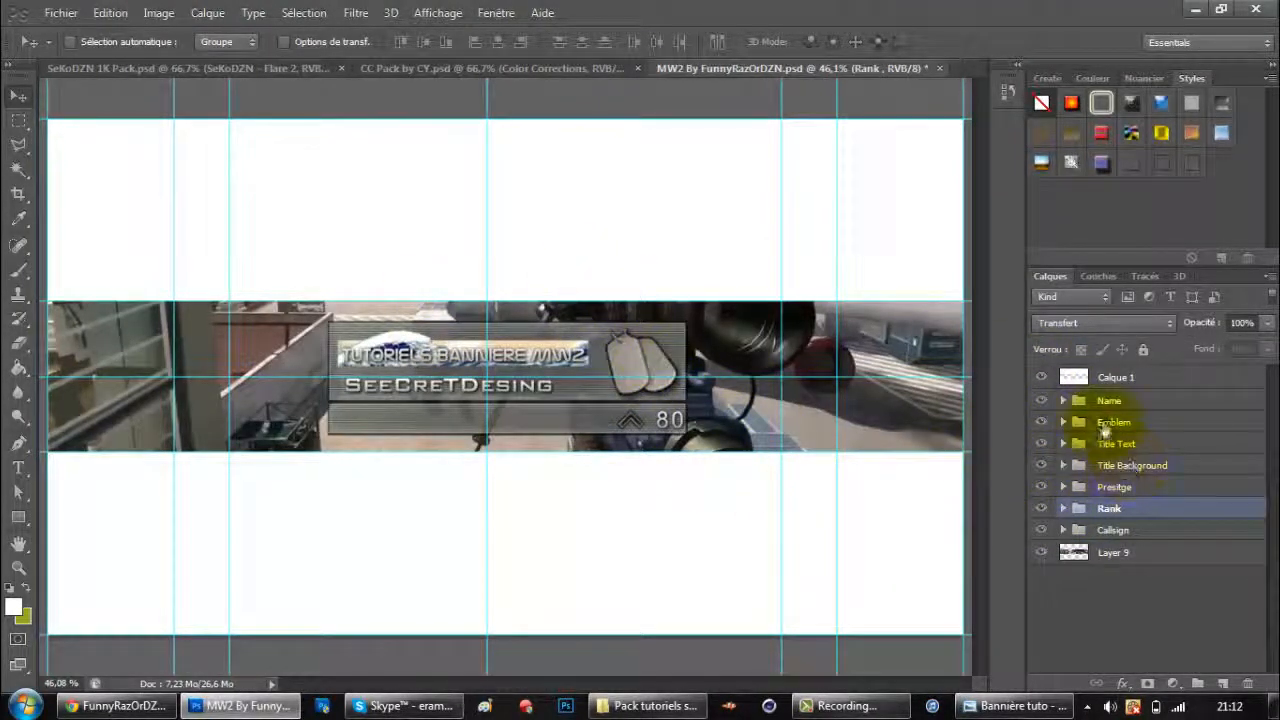
Check which graphic Layer 10 in the Emblem group holds by hiding and showing it again.
{"action": "left_click", "coordinate": [1063, 423]}
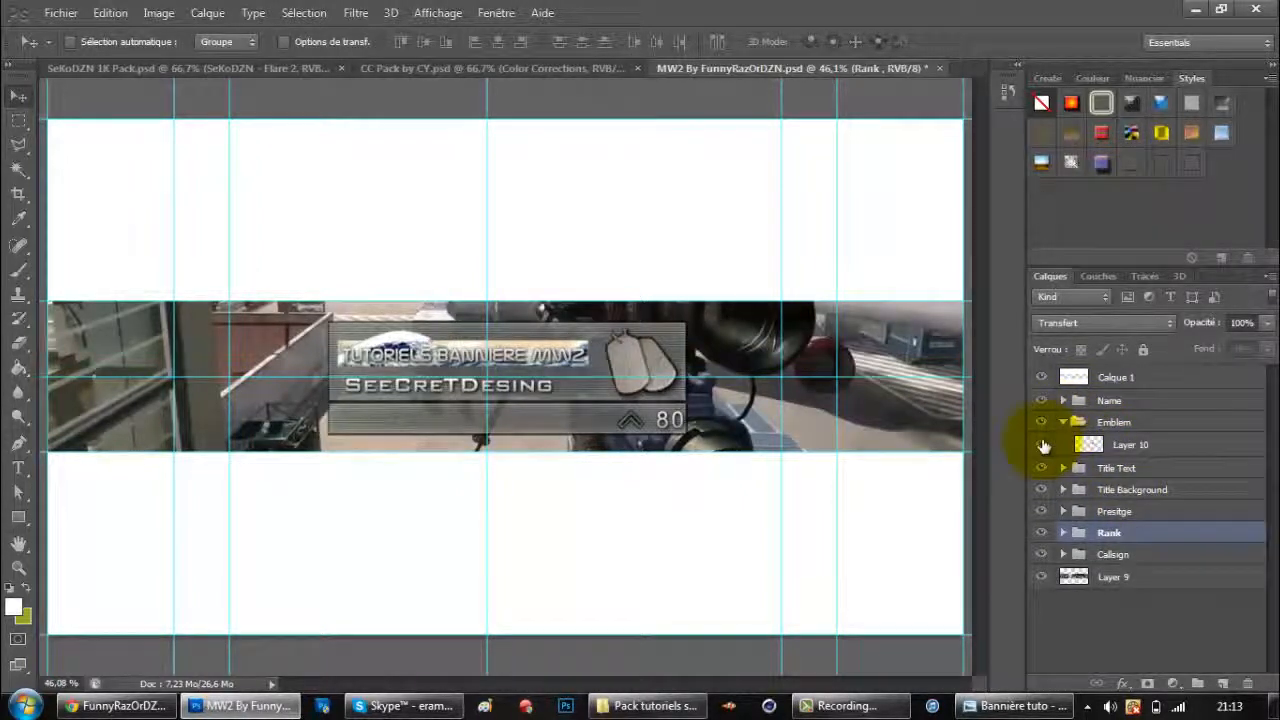
{"action": "left_click", "coordinate": [1043, 446]}
{"action": "left_click", "coordinate": [1043, 446]}
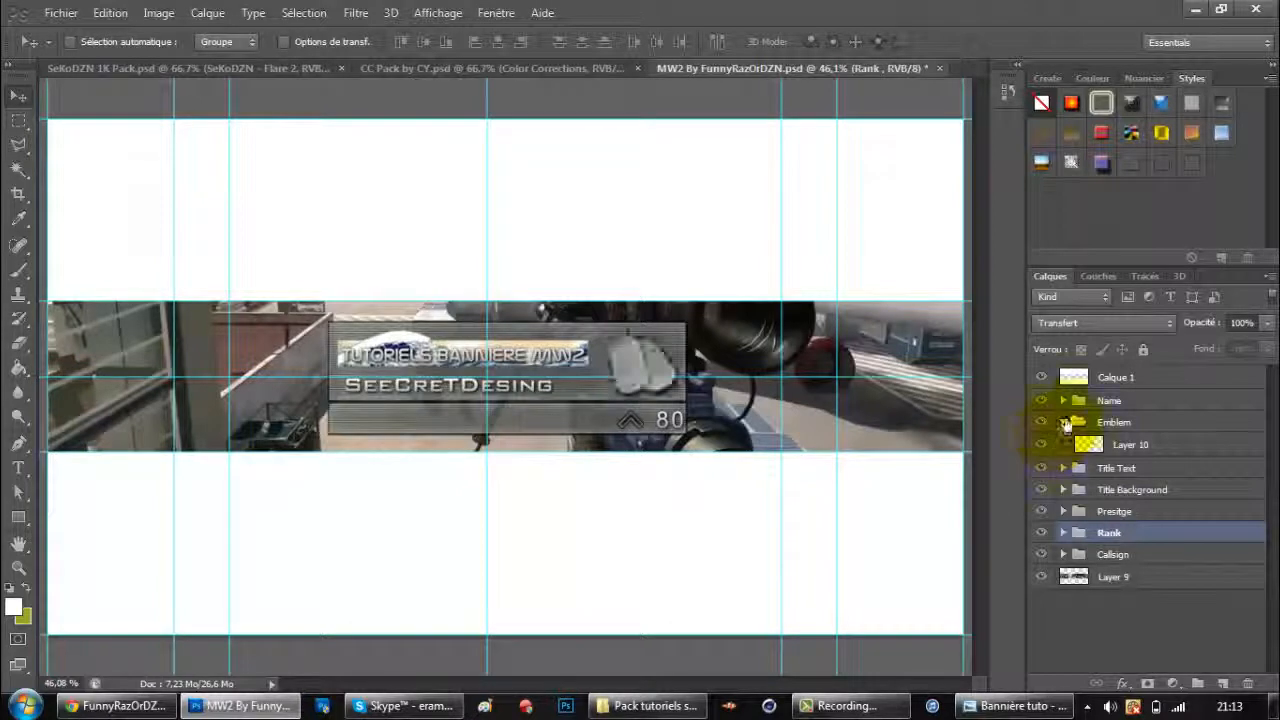
{"action": "left_click", "coordinate": [1064, 422]}
In the Presitge group, hide the visible lvl 55 icon, show the 9th prestige icon instead, and collapse the group.
{"action": "left_click", "coordinate": [1066, 487]}
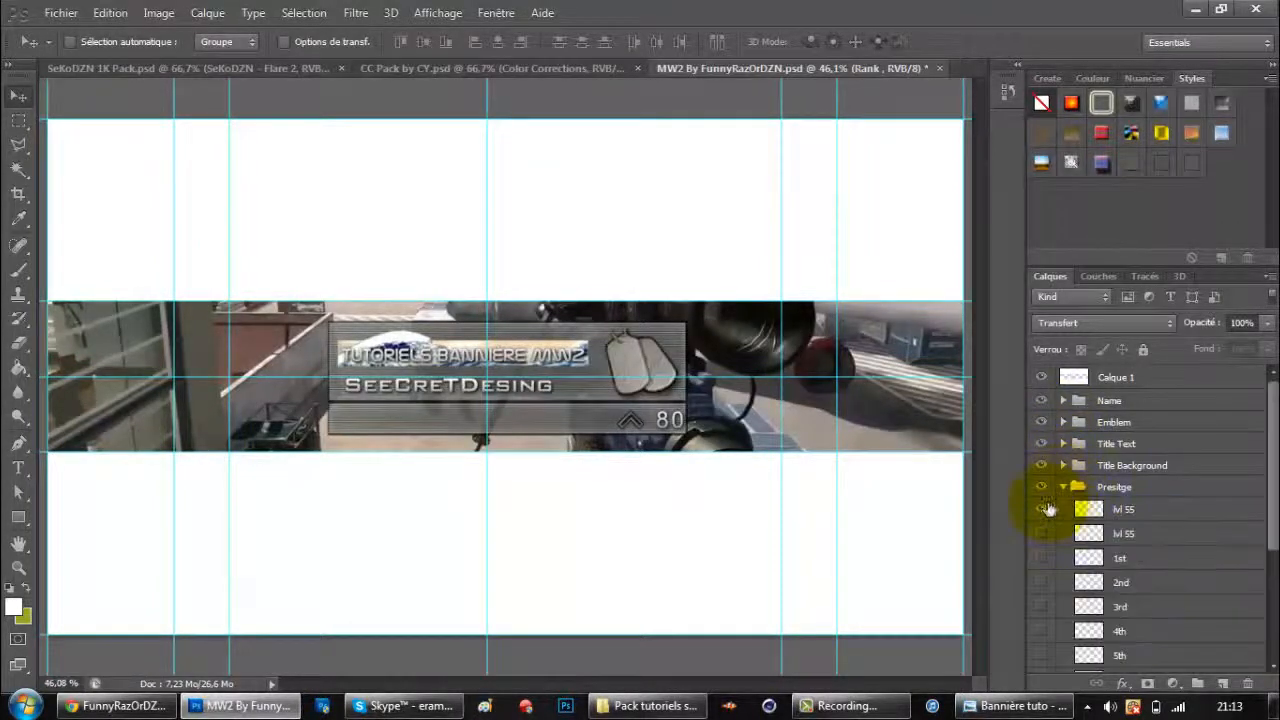
{"action": "scroll", "coordinate": [1266, 525], "scroll_direction": "down", "scroll_amount": 2}
{"action": "scroll", "coordinate": [1262, 540], "scroll_direction": "down", "scroll_amount": 2}
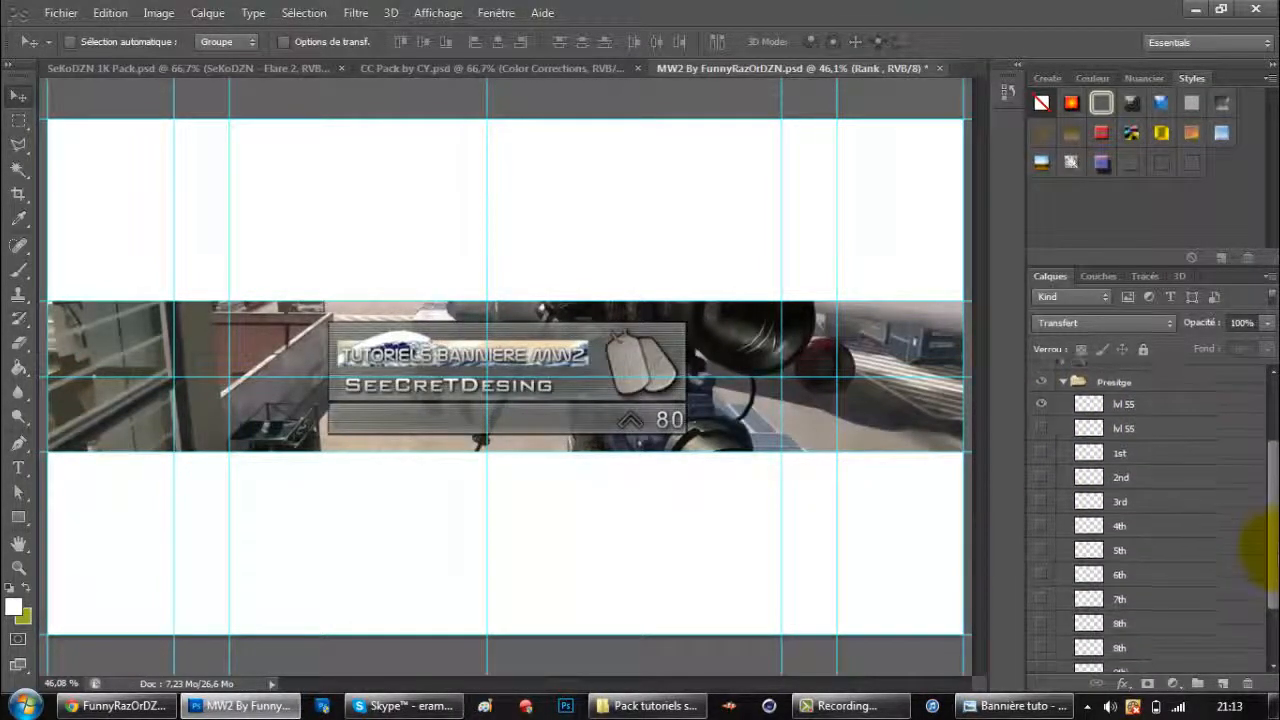
{"action": "left_click", "coordinate": [1042, 398]}
{"action": "scroll", "coordinate": [1270, 590], "scroll_direction": "down", "scroll_amount": 2}
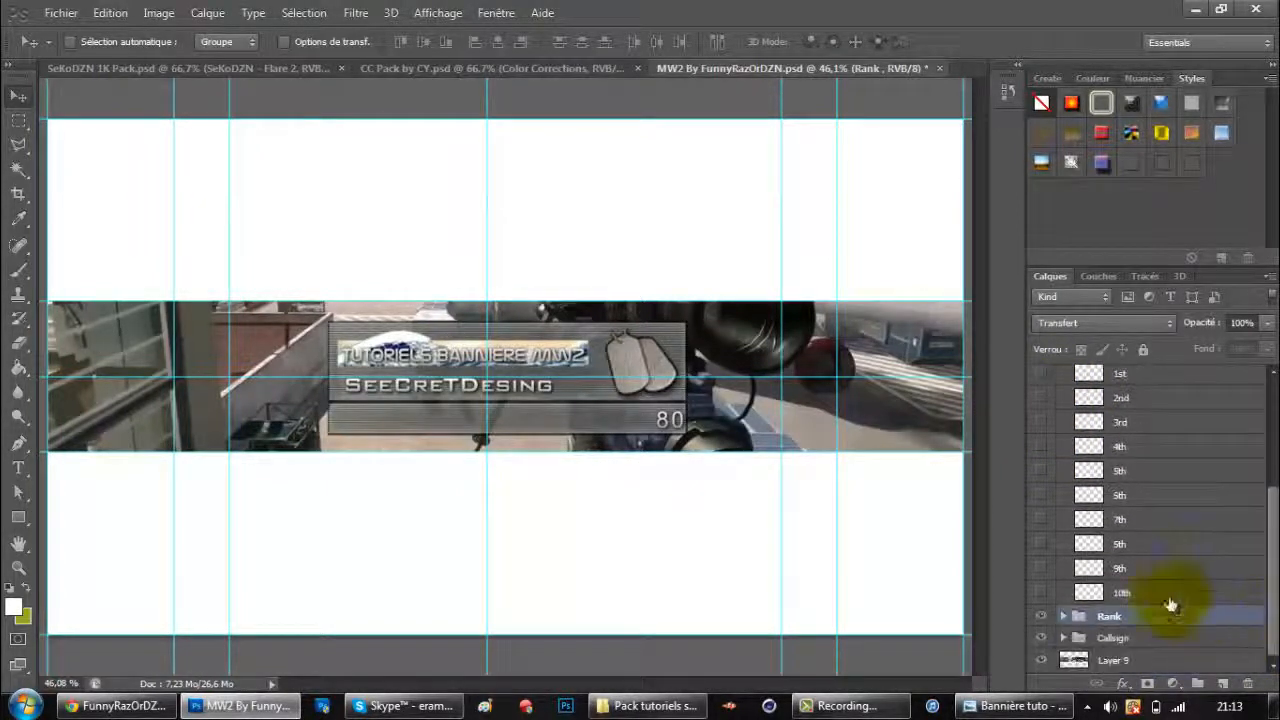
{"action": "left_click", "coordinate": [1041, 594]}
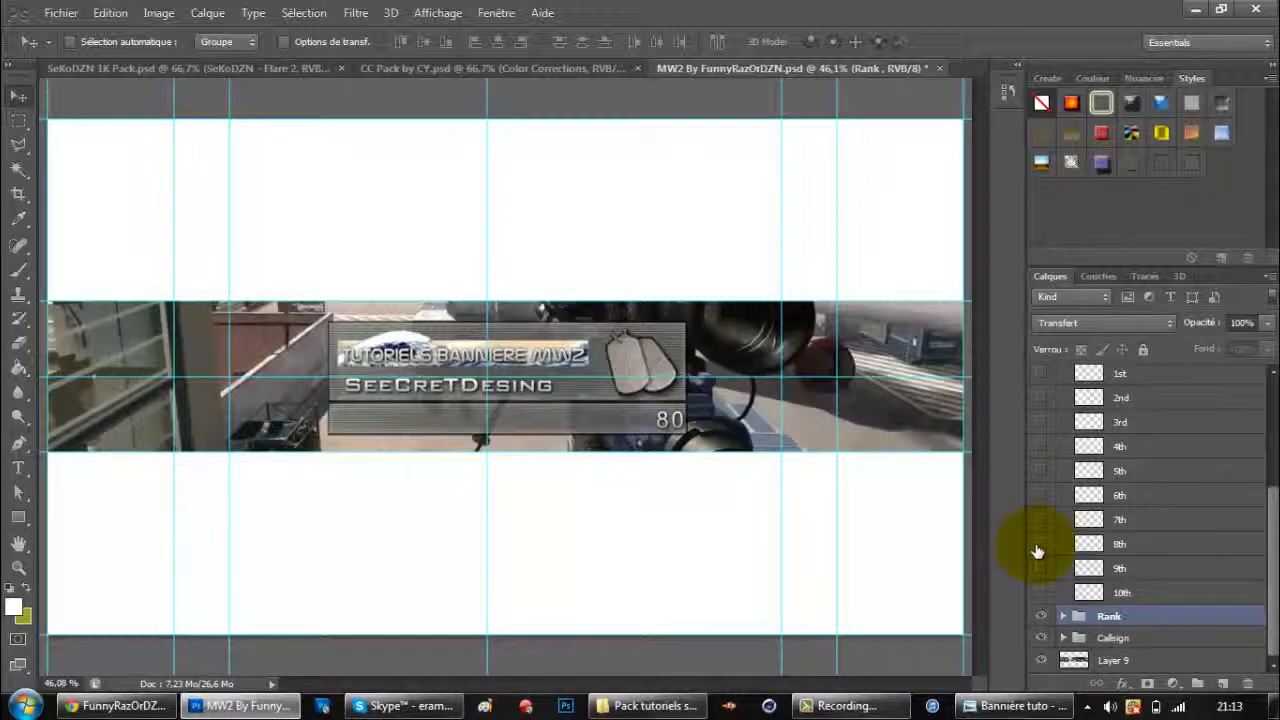
{"action": "left_click", "coordinate": [1041, 597]}
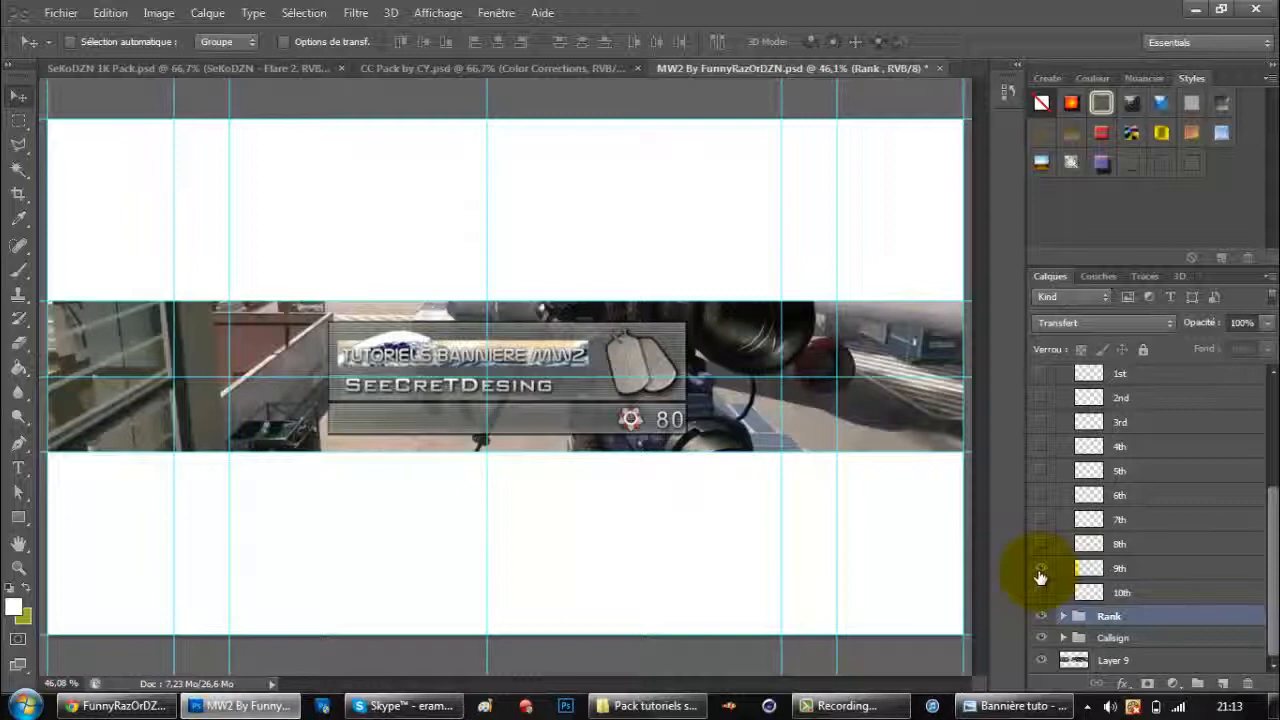
{"action": "left_click_drag", "start_coordinate": [1271, 557], "coordinate": [1271, 423]}
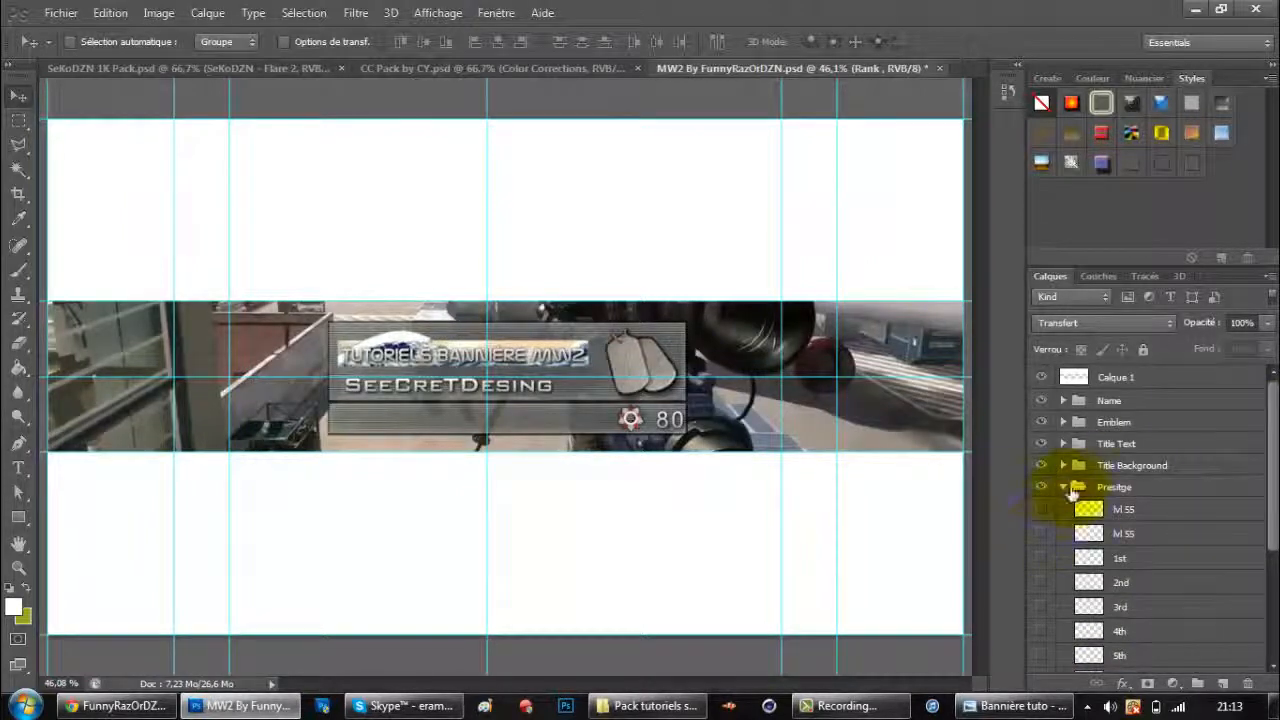
{"action": "left_click", "coordinate": [1064, 487]}
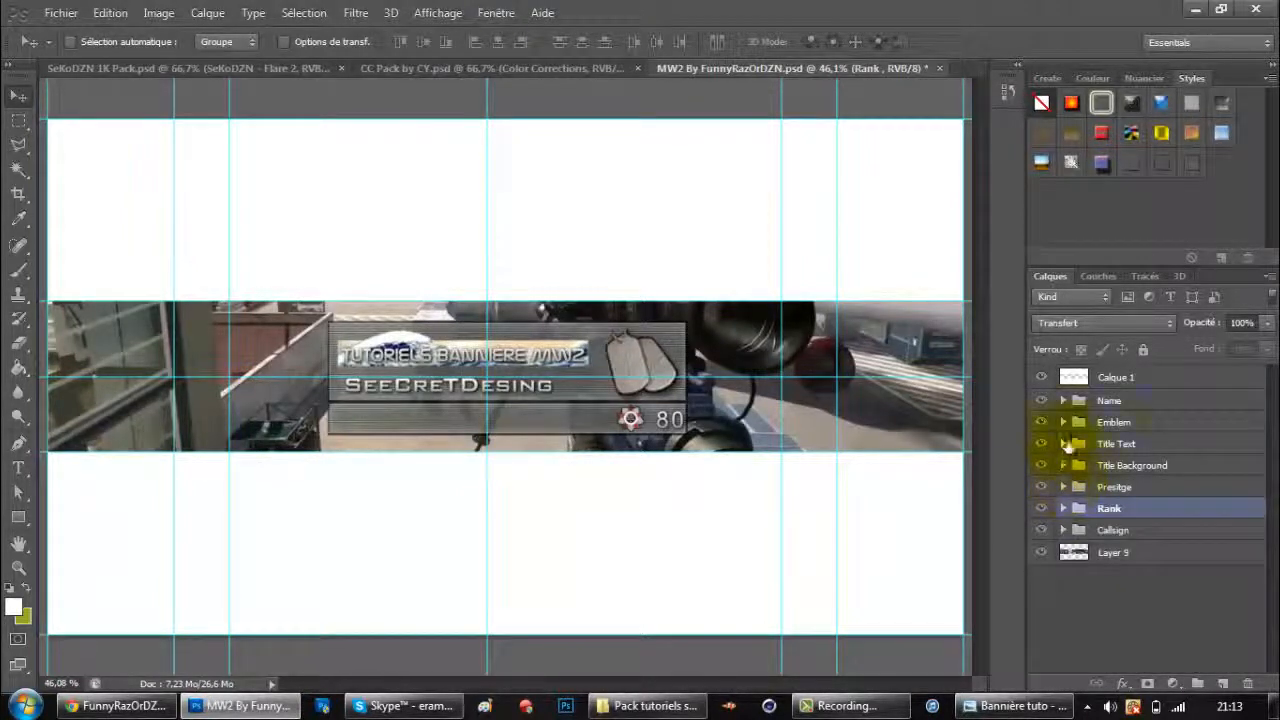
Delete the dog tags graphic, Layer 10, from the Emblem group.
{"action": "left_click", "coordinate": [1063, 423]}
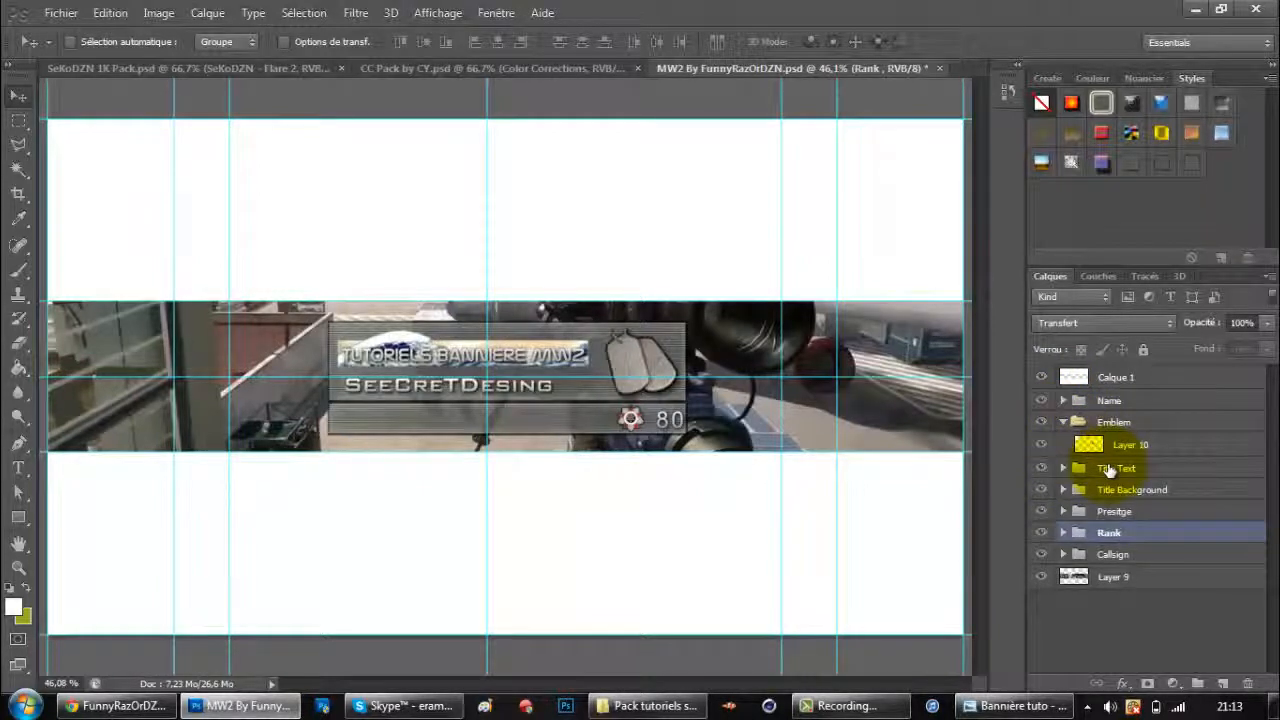
{"action": "left_click", "coordinate": [1104, 450]}
{"action": "key", "text": "Delete"}
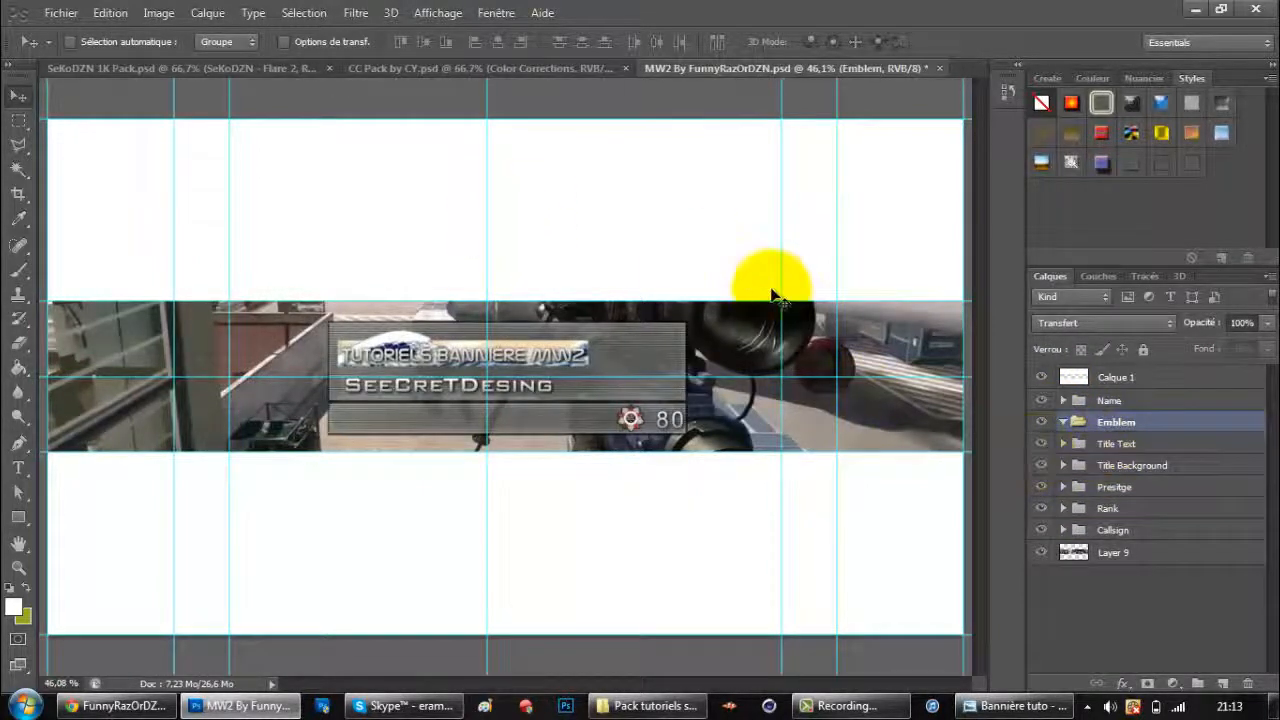
Place the GhostBust image from the MW2 bannière style Emblems folder into the banner.
{"action": "left_click", "coordinate": [55, 11]}
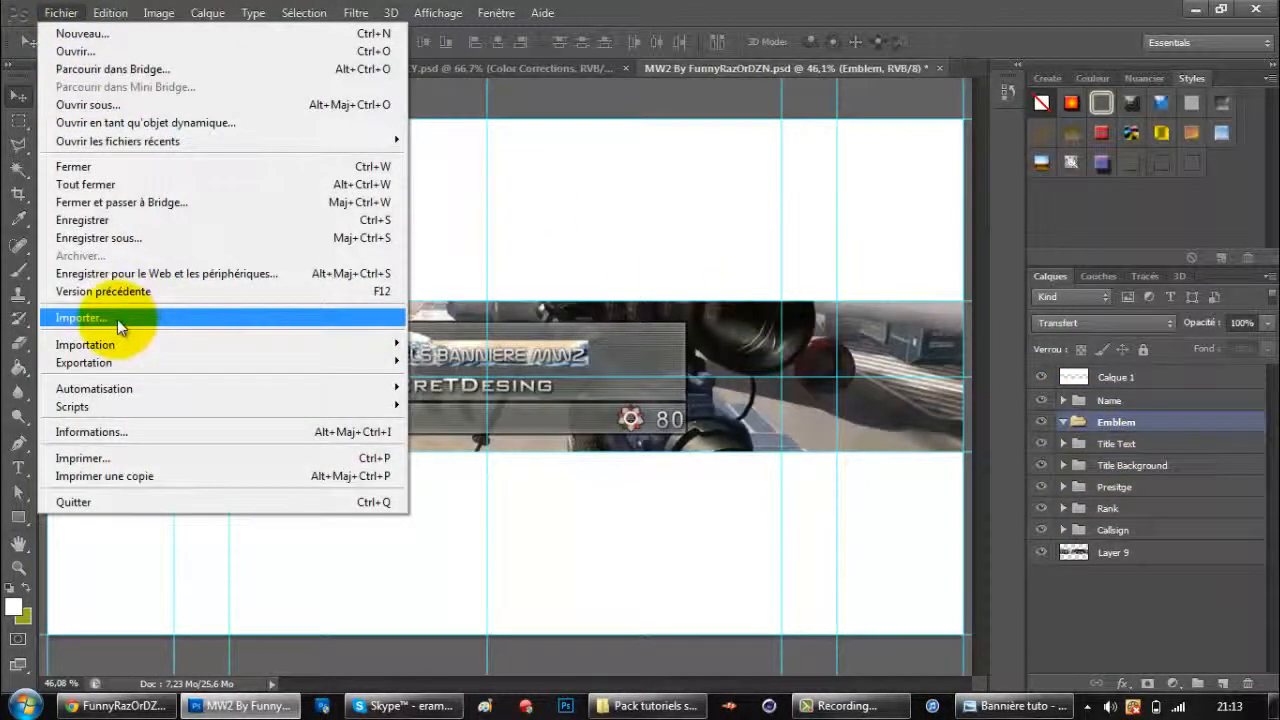
{"action": "left_click", "coordinate": [117, 319]}
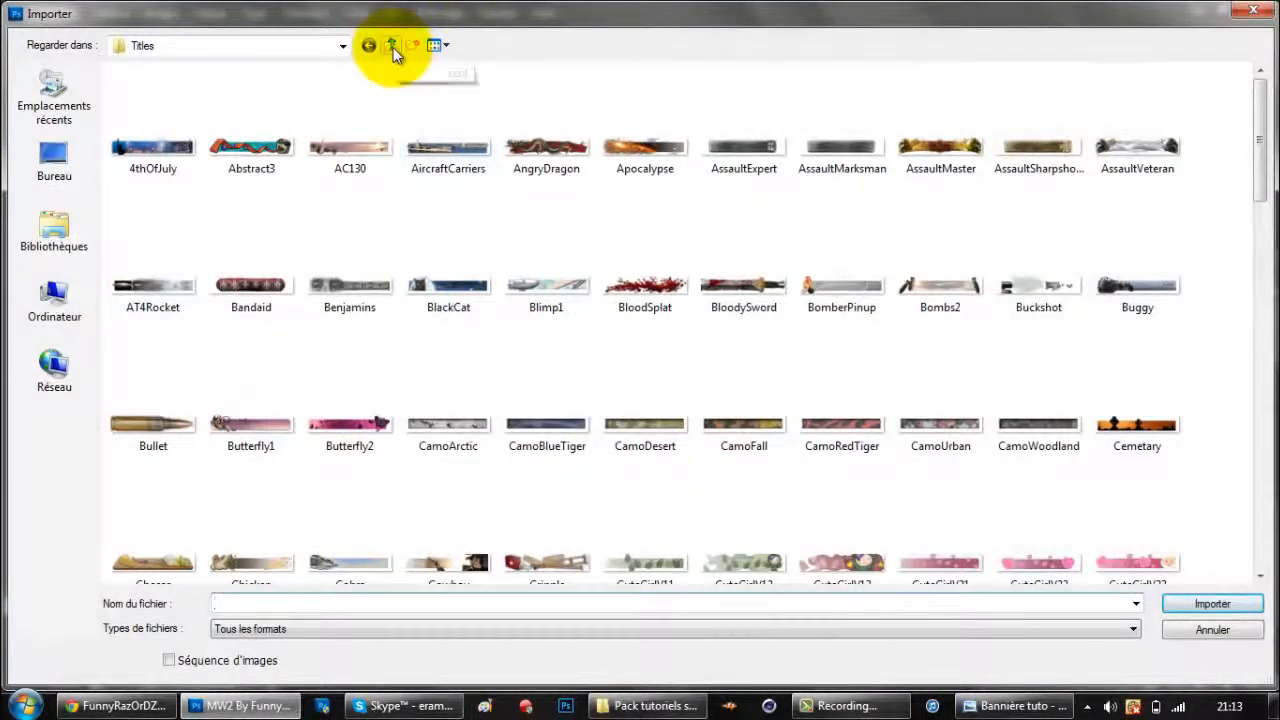
{"action": "left_click", "coordinate": [393, 49]}
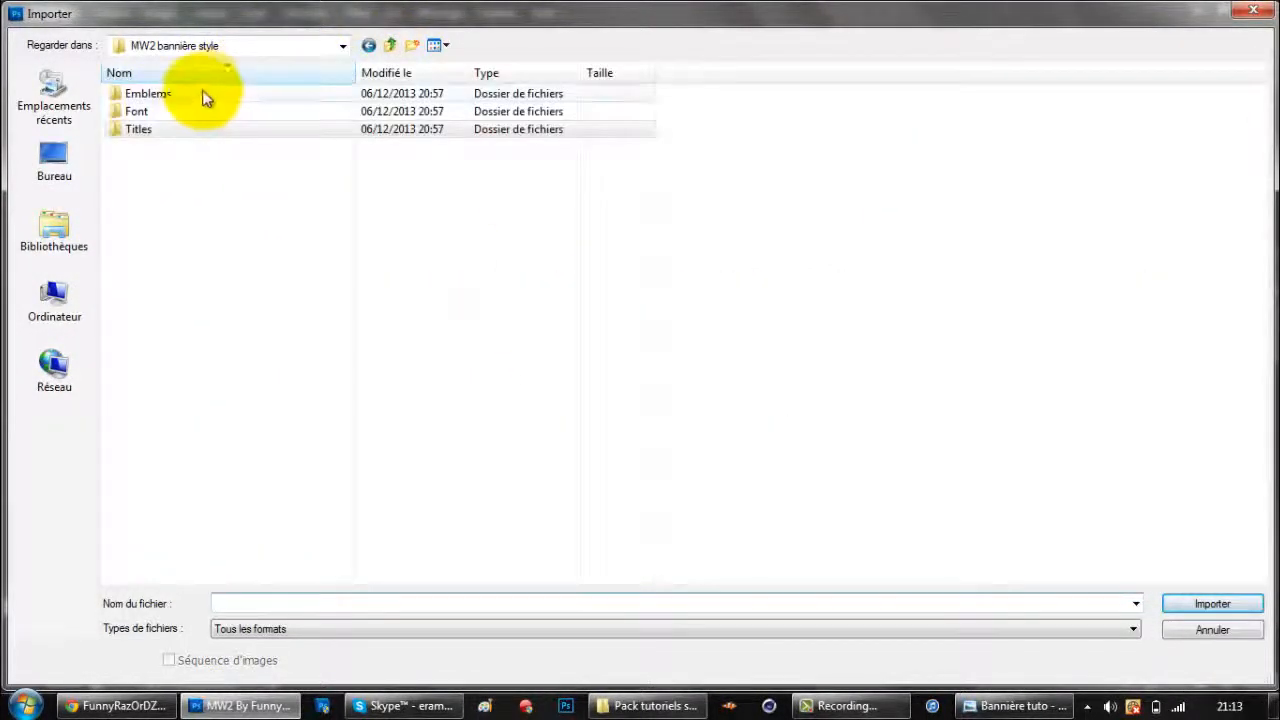
{"action": "double_click", "coordinate": [197, 94]}
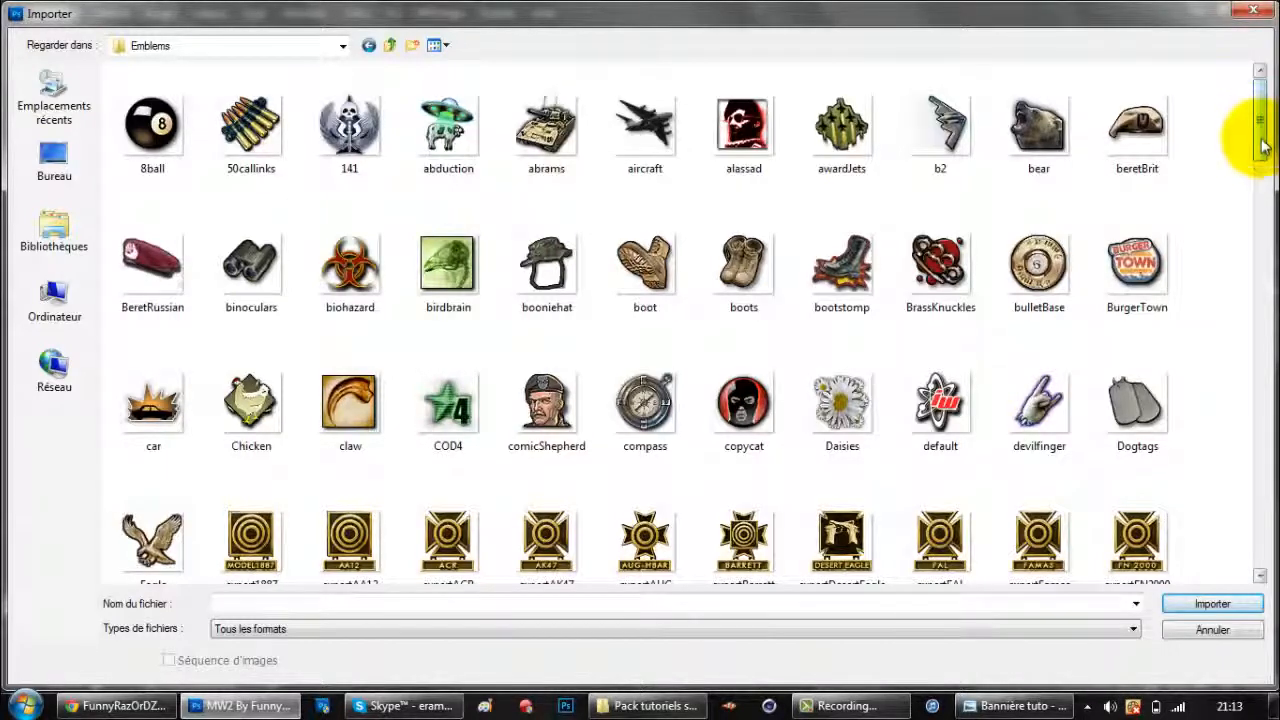
{"action": "left_click_drag", "start_coordinate": [1262, 145], "coordinate": [1261, 251]}
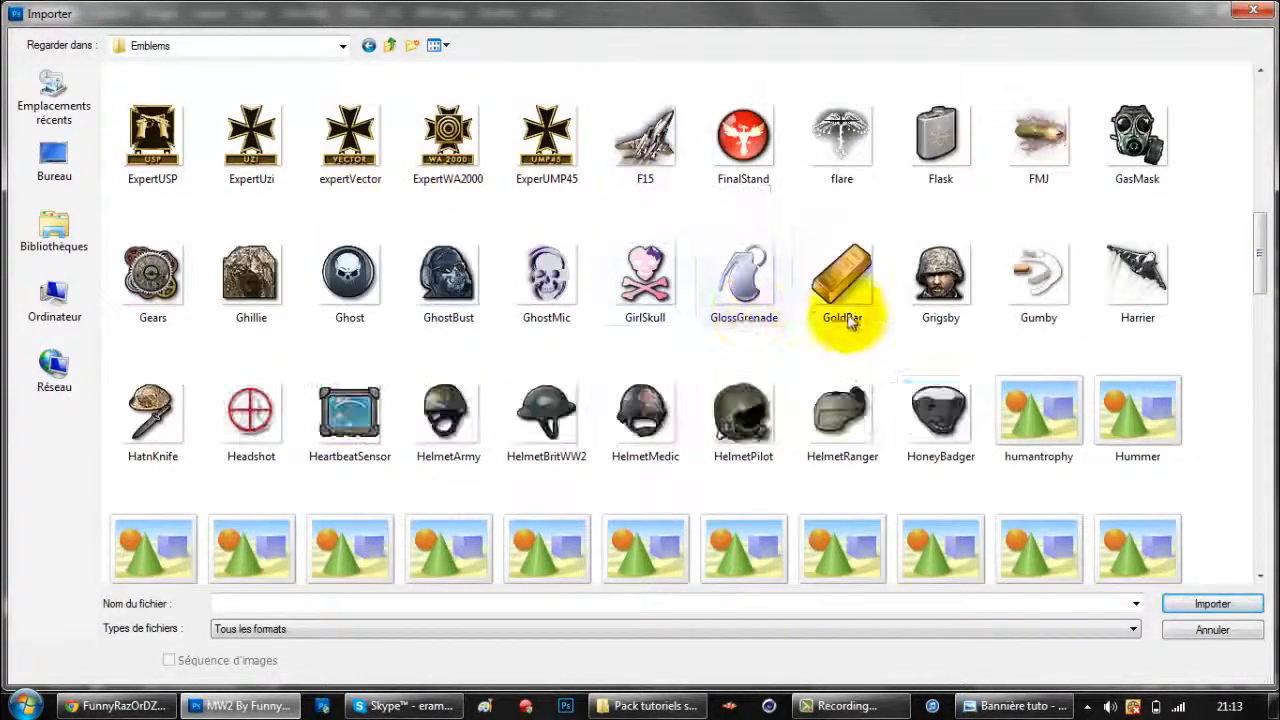
{"action": "left_click", "coordinate": [436, 273]}
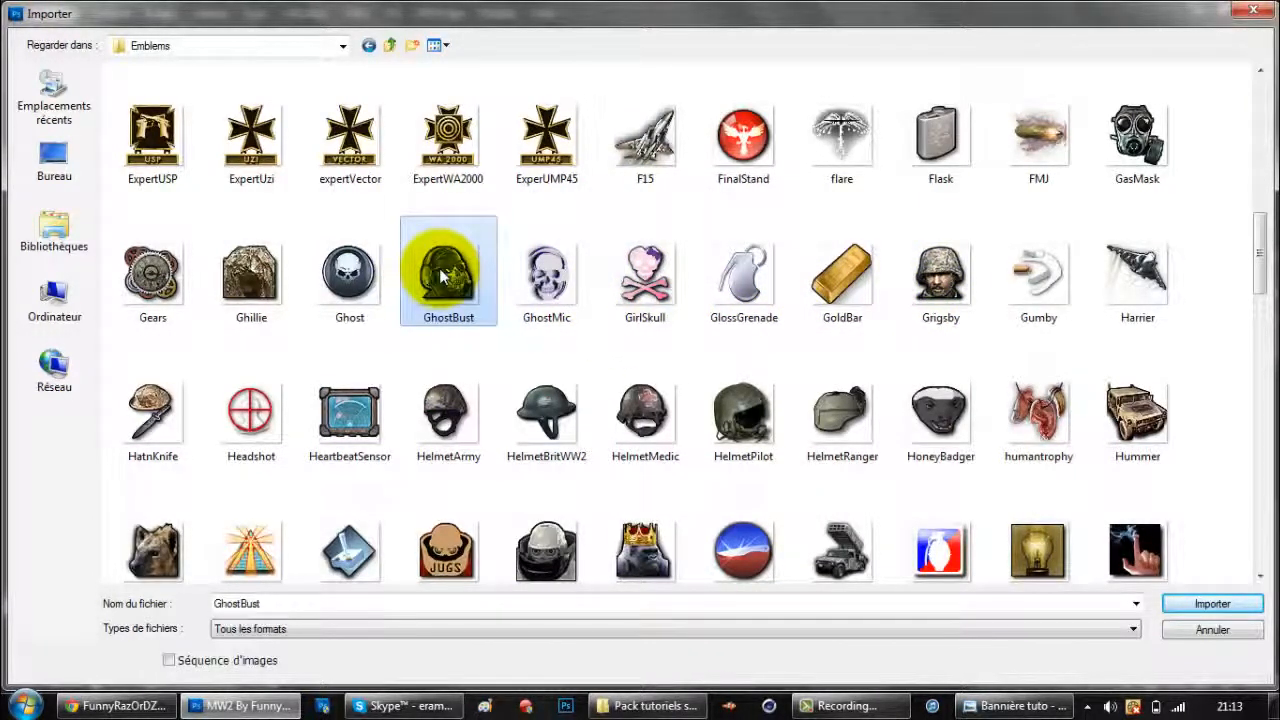
{"action": "double_click", "coordinate": [443, 277]}
Move the GhostBust emblem to the callsign's empty emblem area above the rank and enlarge it to 245.31%.
{"action": "left_click_drag", "start_coordinate": [449, 266], "coordinate": [321, 597]}
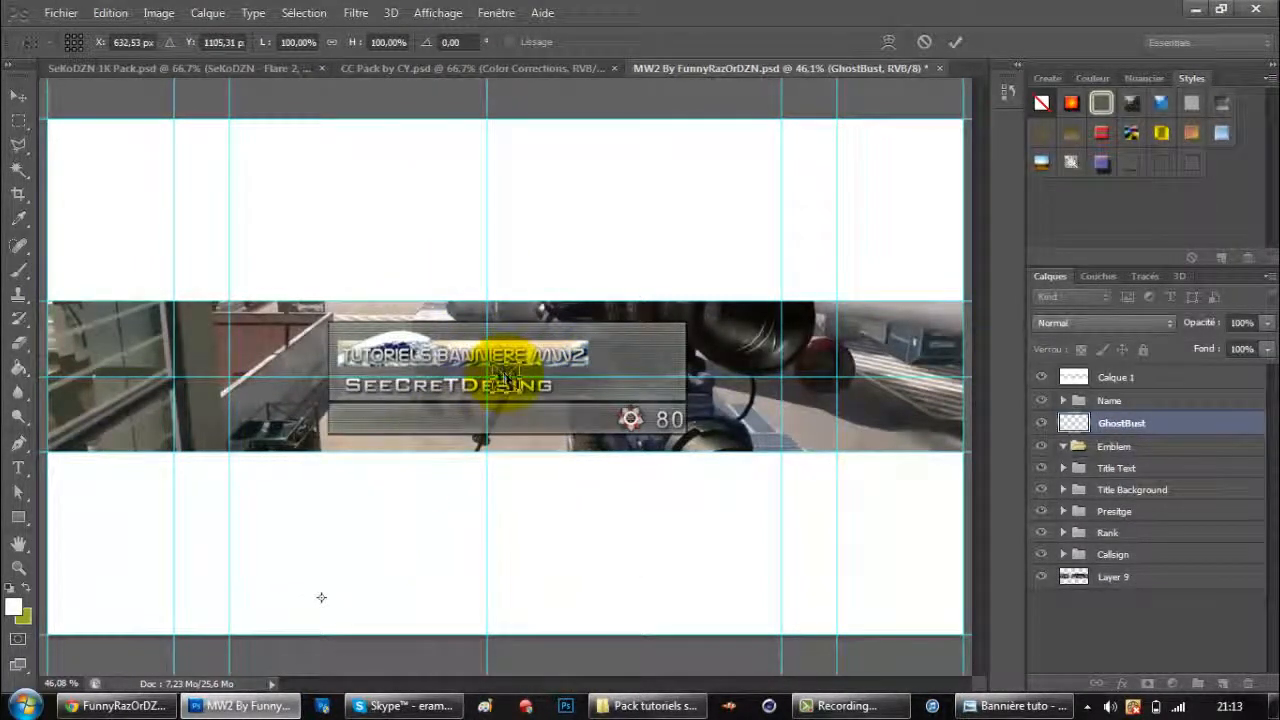
{"action": "left_click_drag", "start_coordinate": [505, 378], "coordinate": [586, 334]}
{"action": "key", "text": "Return"}
{"action": "key", "text": "Right"}
{"action": "key", "text": "Right"}
{"action": "key", "text": "Right"}
{"action": "key", "text": "Right"}
{"action": "key", "text": "Right"}
{"action": "key", "text": "Right"}
{"action": "key", "text": "Right"}
{"action": "key", "text": "Right"}
{"action": "key", "text": "Right"}
{"action": "key", "text": "Right"}
{"action": "key", "text": "Right"}
{"action": "key", "text": "Right"}
{"action": "key", "text": "Right"}
{"action": "key", "text": "Right"}
{"action": "key", "text": "Right"}
{"action": "key", "text": "Right"}
{"action": "key", "text": "Right"}
{"action": "key", "text": "Right"}
{"action": "key", "text": "Right"}
{"action": "key", "text": "Right"}
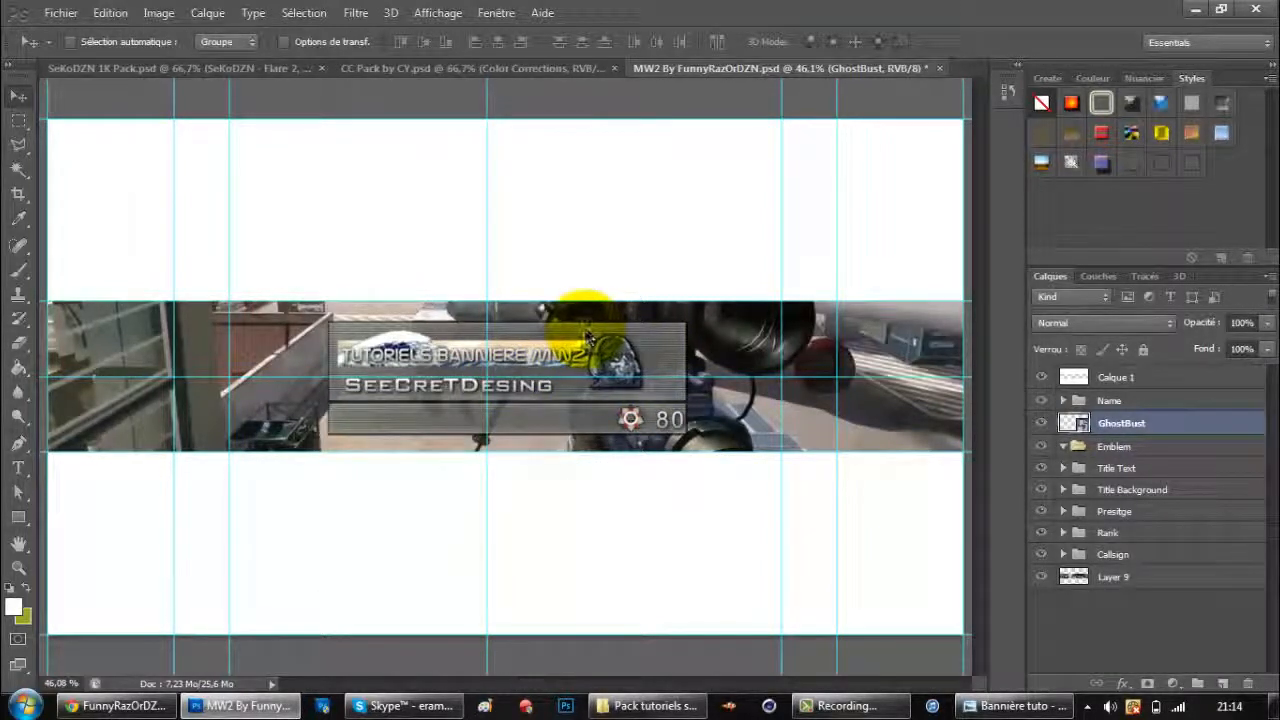
{"action": "key", "text": "Right"}
{"action": "key", "text": "Right"}
{"action": "key", "text": "Right"}
{"action": "key", "text": "Right"}
{"action": "key", "text": "Right"}
{"action": "key", "text": "Right"}
{"action": "key", "text": "Right"}
{"action": "key", "text": "Right"}
{"action": "key", "text": "Right"}
{"action": "key", "text": "Right"}
{"action": "key", "text": "Right"}
{"action": "key", "text": "Right"}
{"action": "key", "text": "Right"}
{"action": "key", "text": "Right"}
{"action": "key", "text": "Right"}
{"action": "key", "text": "Right"}
{"action": "key", "text": "Right"}
{"action": "key", "text": "Right"}
{"action": "key", "text": "Right"}
{"action": "key", "text": "Right"}
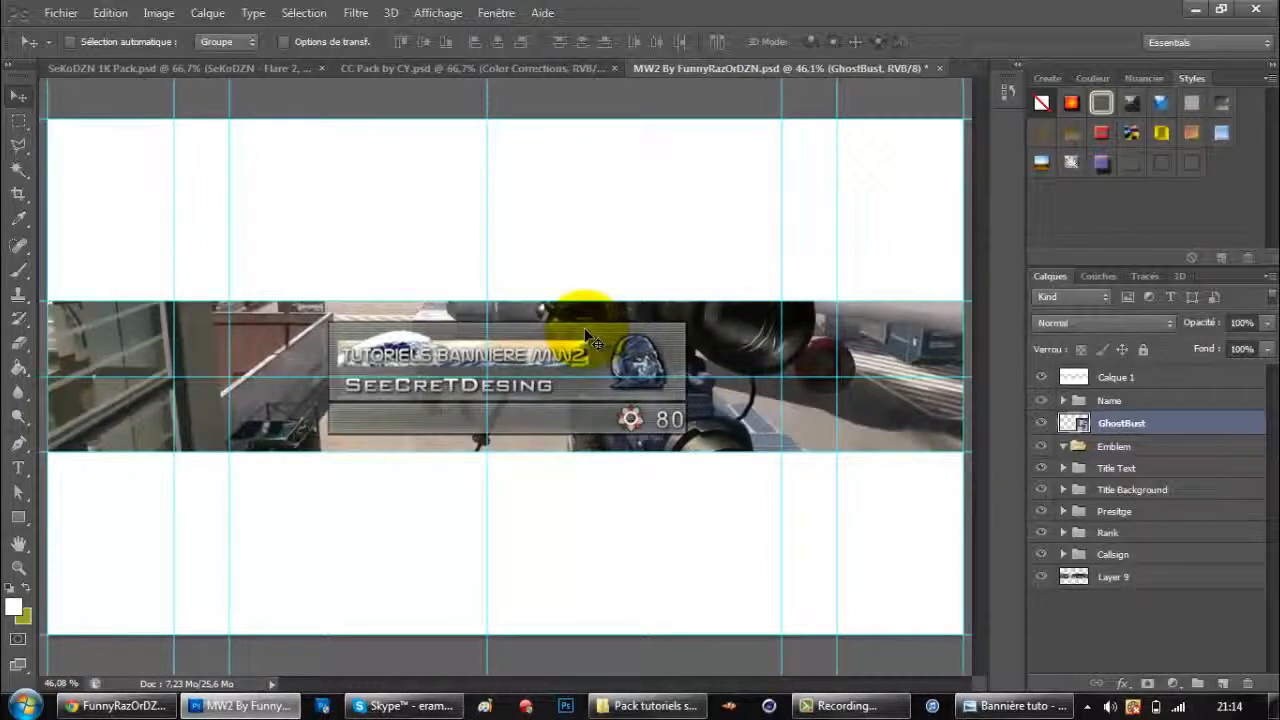
{"action": "key", "text": "Right"}
{"action": "key", "text": "Right"}
{"action": "key", "text": "Right"}
{"action": "key", "text": "Right"}
{"action": "key", "text": "Right"}
{"action": "key", "text": "Right"}
{"action": "key", "text": "Right"}
{"action": "key", "text": "Right"}
{"action": "key", "text": "Right"}
{"action": "key", "text": "Right"}
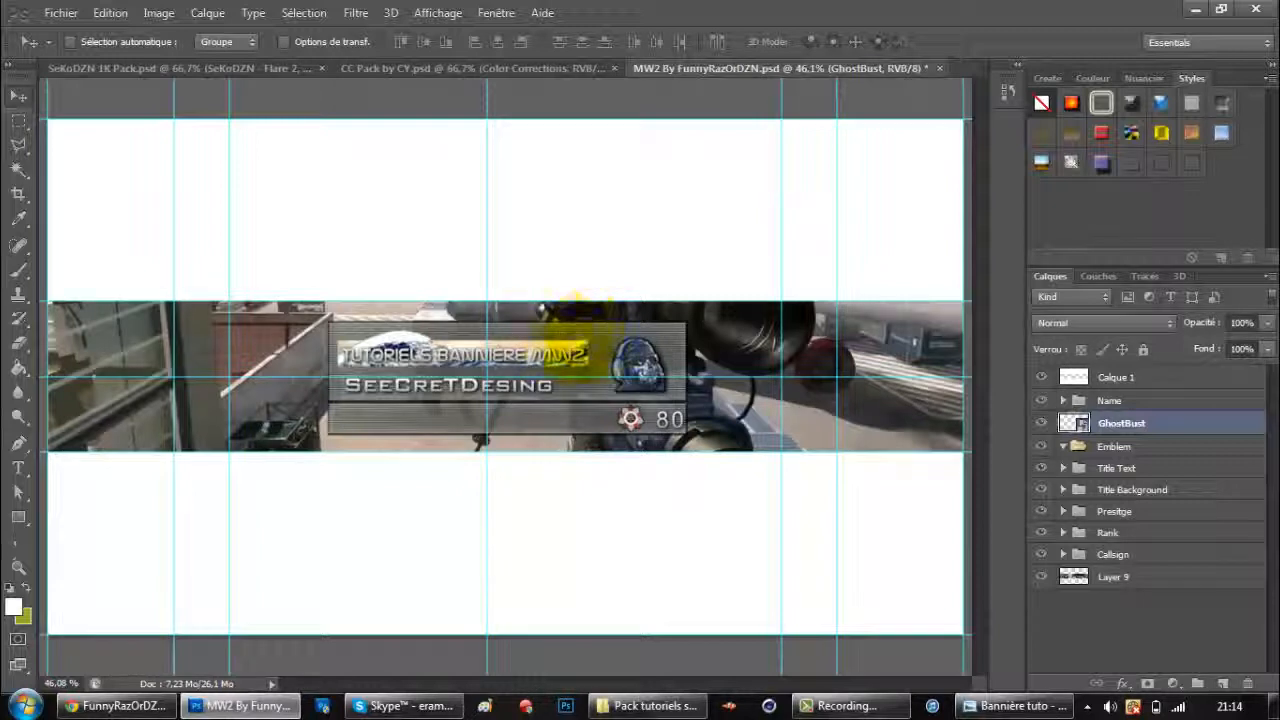
{"action": "key", "text": "ctrl+t"}
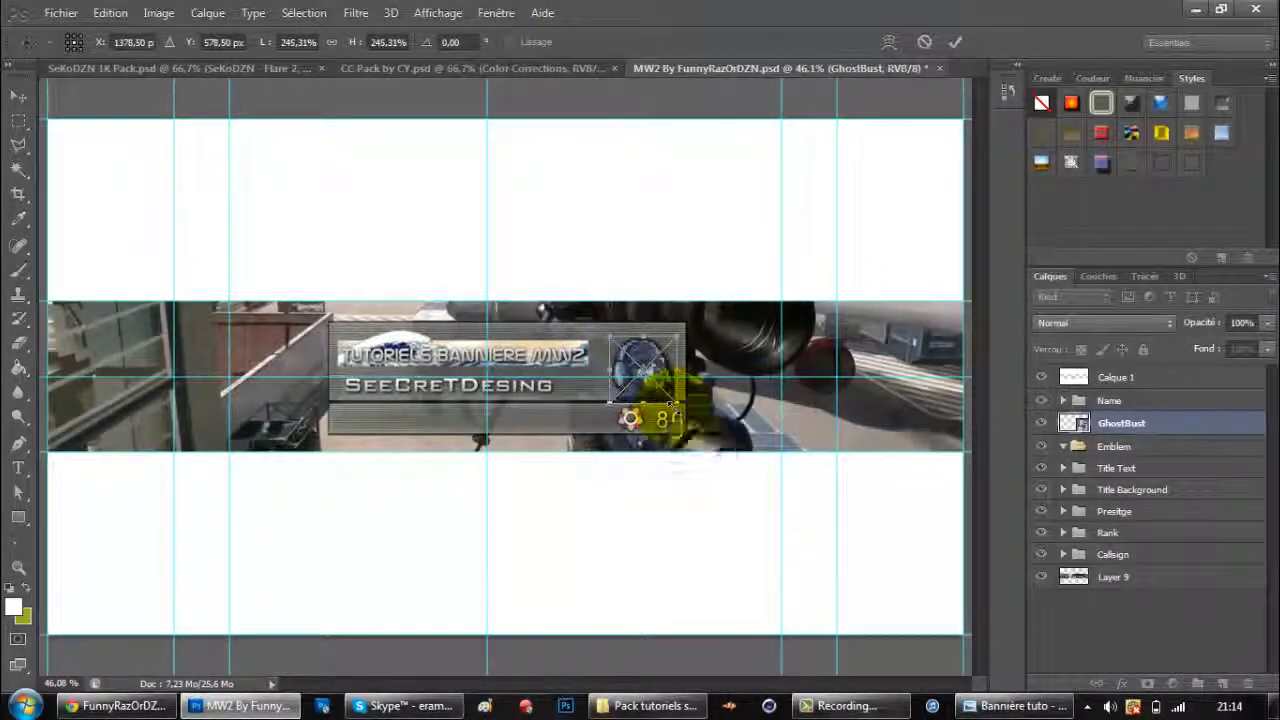
{"action": "key", "text": "Return"}
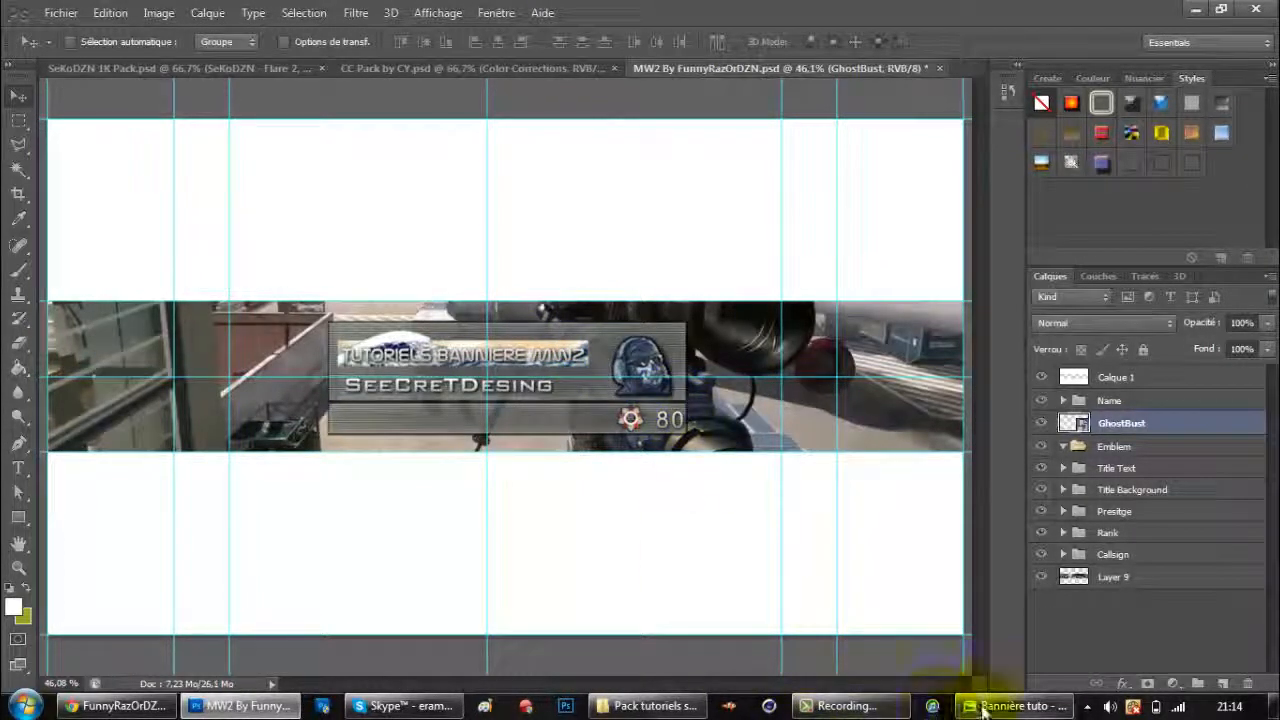
Check the Bannière tuto reference in the photo viewer, then duplicate the GhostBust layer in Photoshop and move the copy beneath the original.
{"action": "left_click", "coordinate": [985, 704]}
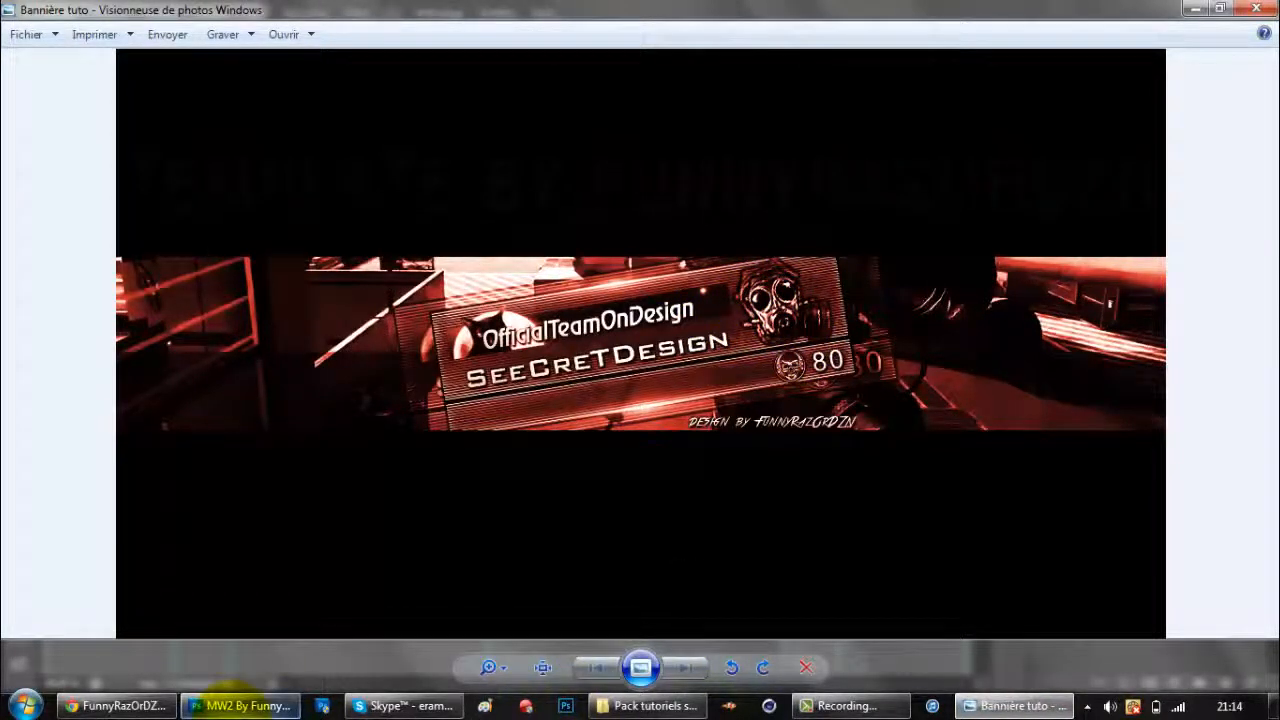
{"action": "left_click", "coordinate": [224, 704]}
{"action": "key", "text": "ctrl+j"}
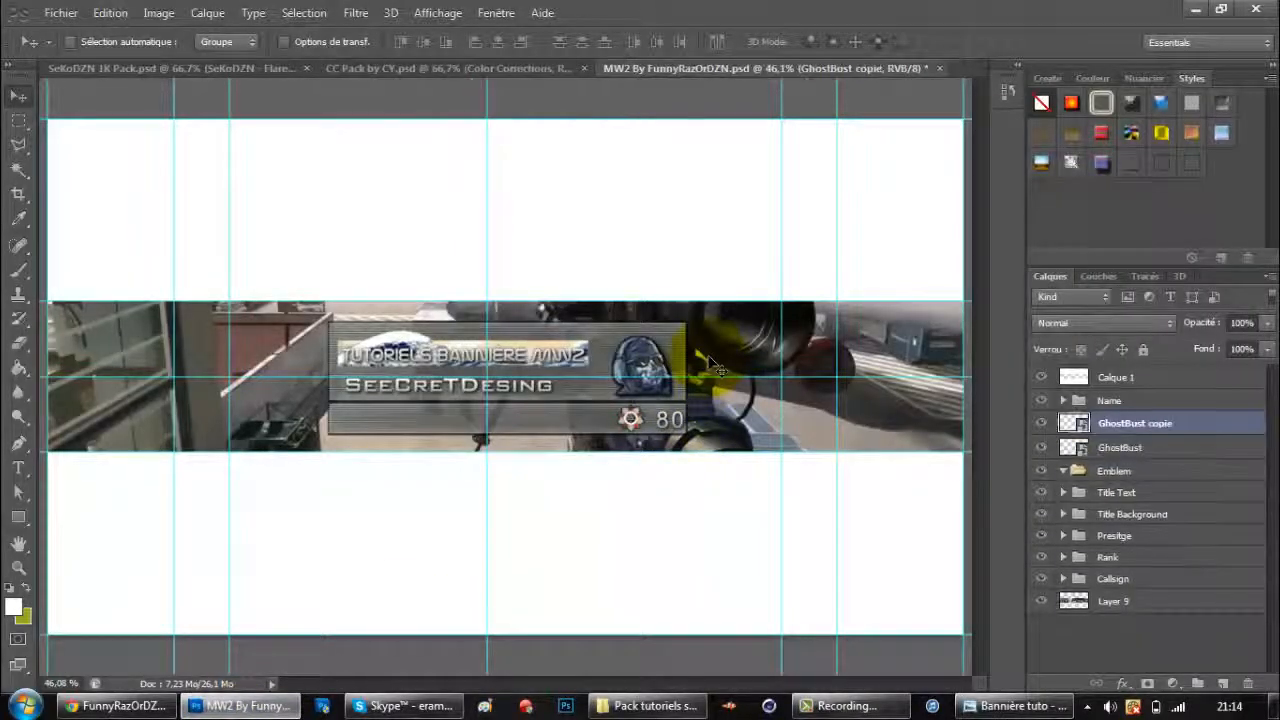
{"action": "double_click", "coordinate": [1178, 432]}
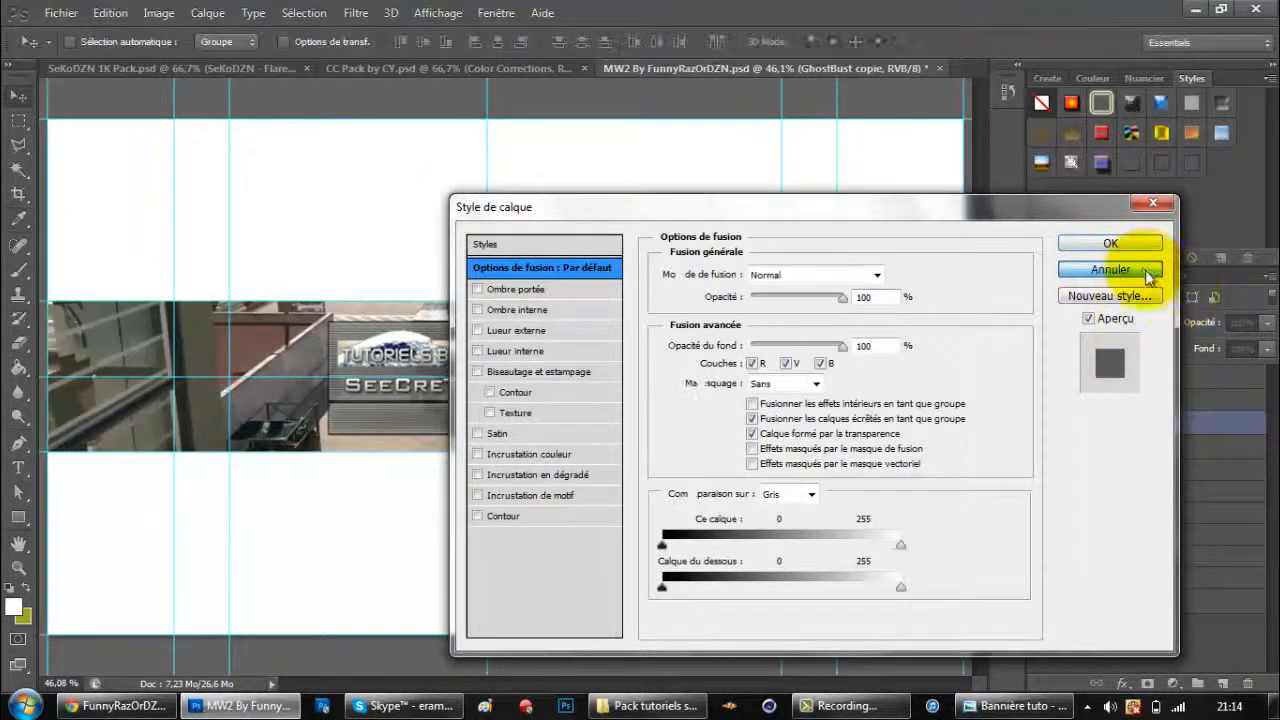
{"action": "left_click", "coordinate": [1110, 269]}
{"action": "left_click_drag", "start_coordinate": [1185, 428], "coordinate": [1178, 462]}
Enlarge the GhostBust copie layer to 306.25% around the original emblem and set its opacity to 46%.
{"action": "key", "text": "ctrl+t"}
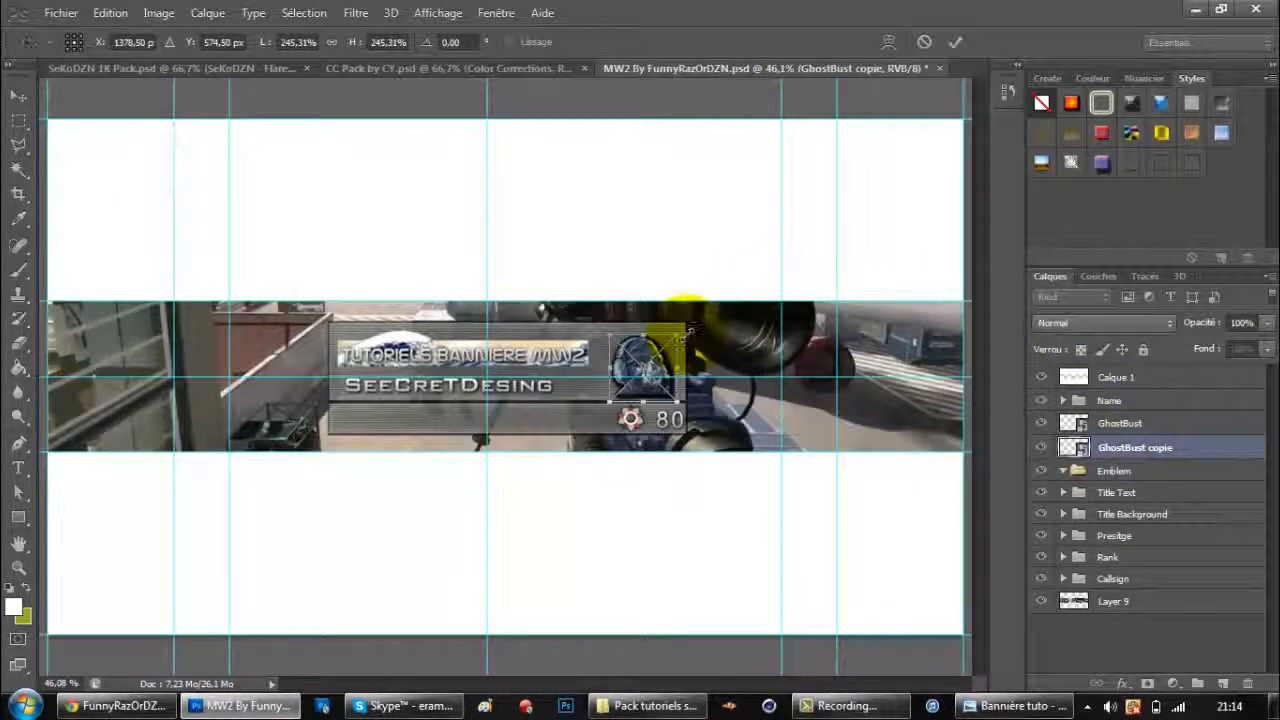
{"action": "mouse_move", "coordinate": [688, 328]}
{"action": "left_mouse_down"}
{"action": "mouse_move", "coordinate": [712, 284]}
{"action": "mouse_move", "coordinate": [694, 309]}
{"action": "left_mouse_up"}
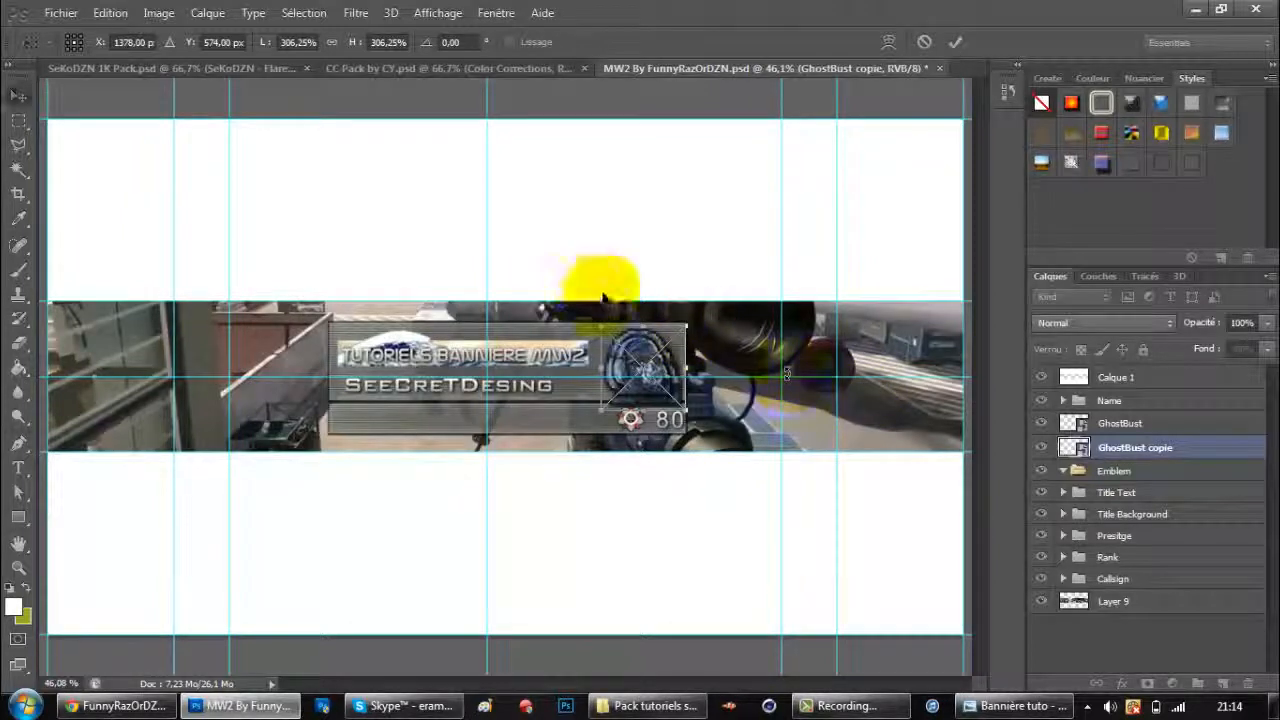
{"action": "key", "text": "Return"}
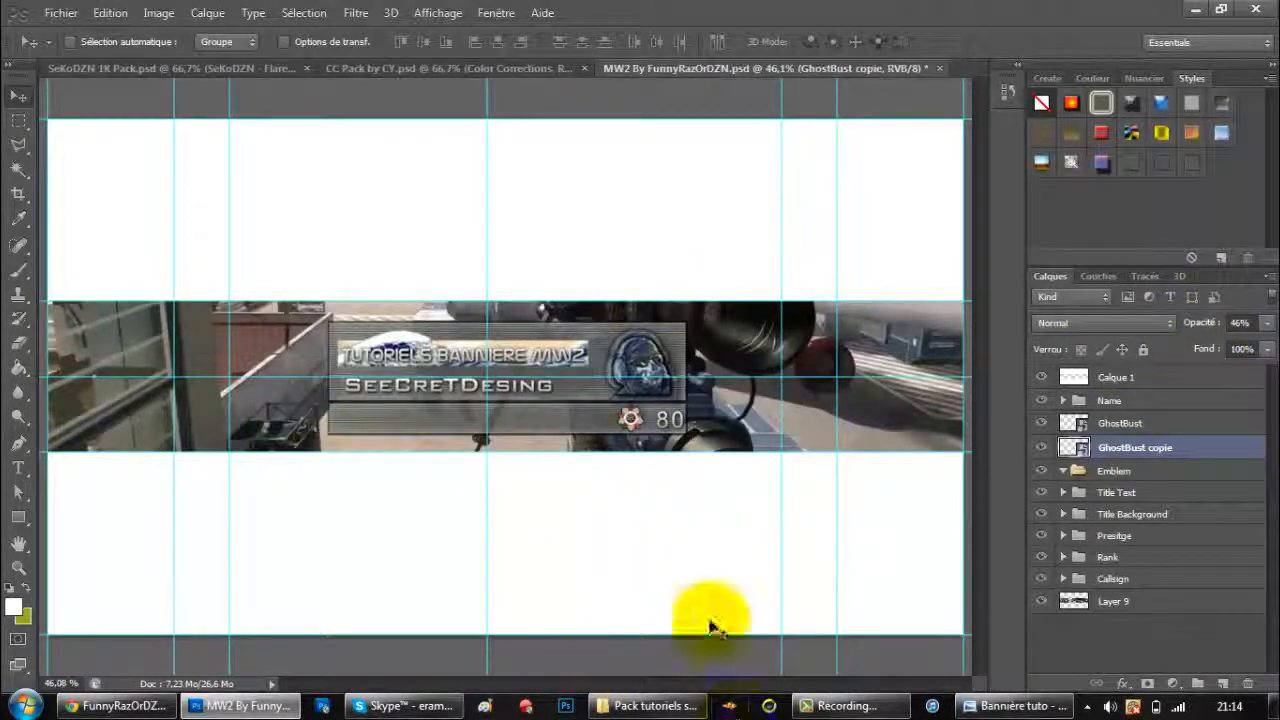
View the Bannière tuto reference image in the Windows photo viewer and return to the banner in Photoshop.
{"action": "left_click", "coordinate": [988, 705]}
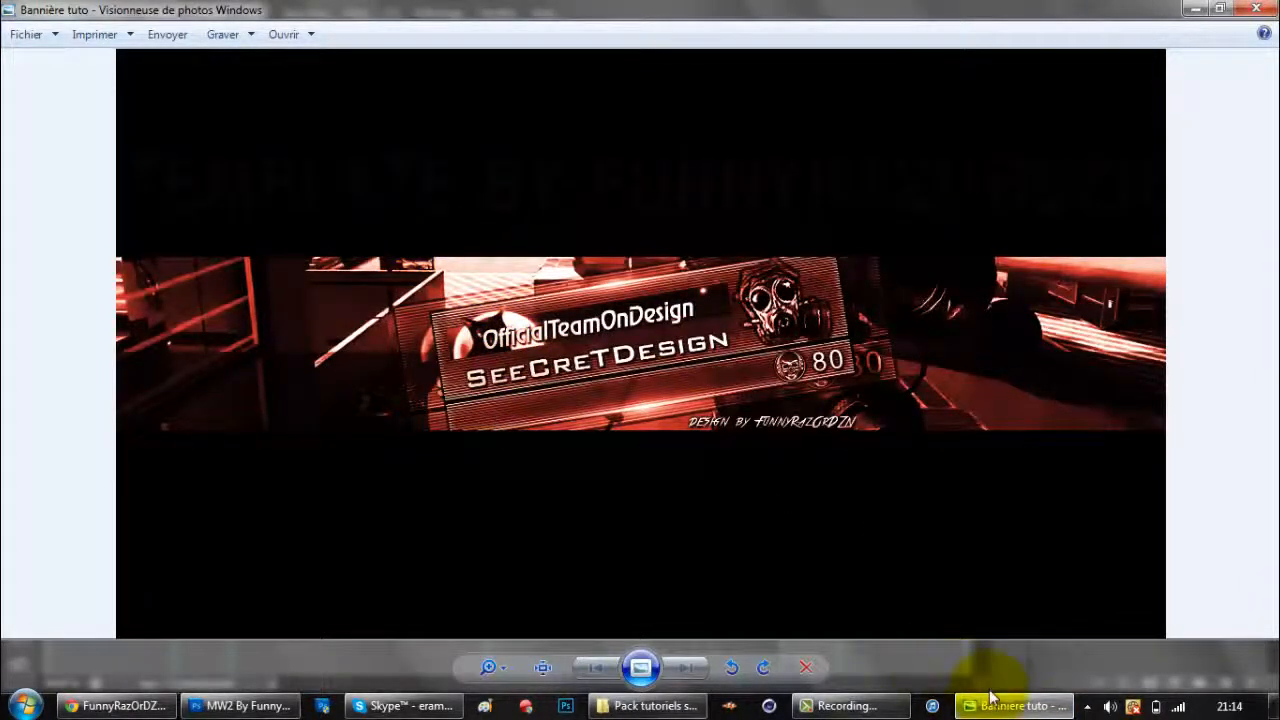
{"action": "mouse_move", "coordinate": [993, 702]}
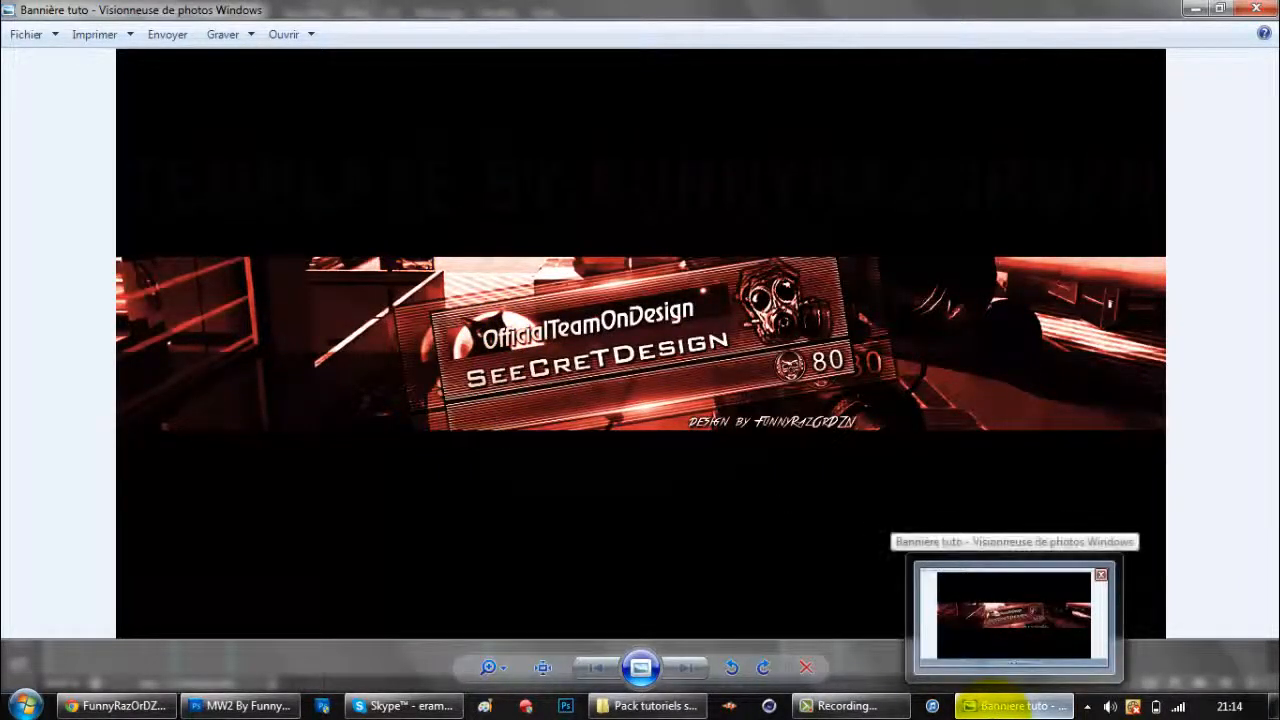
{"action": "left_click", "coordinate": [986, 702]}
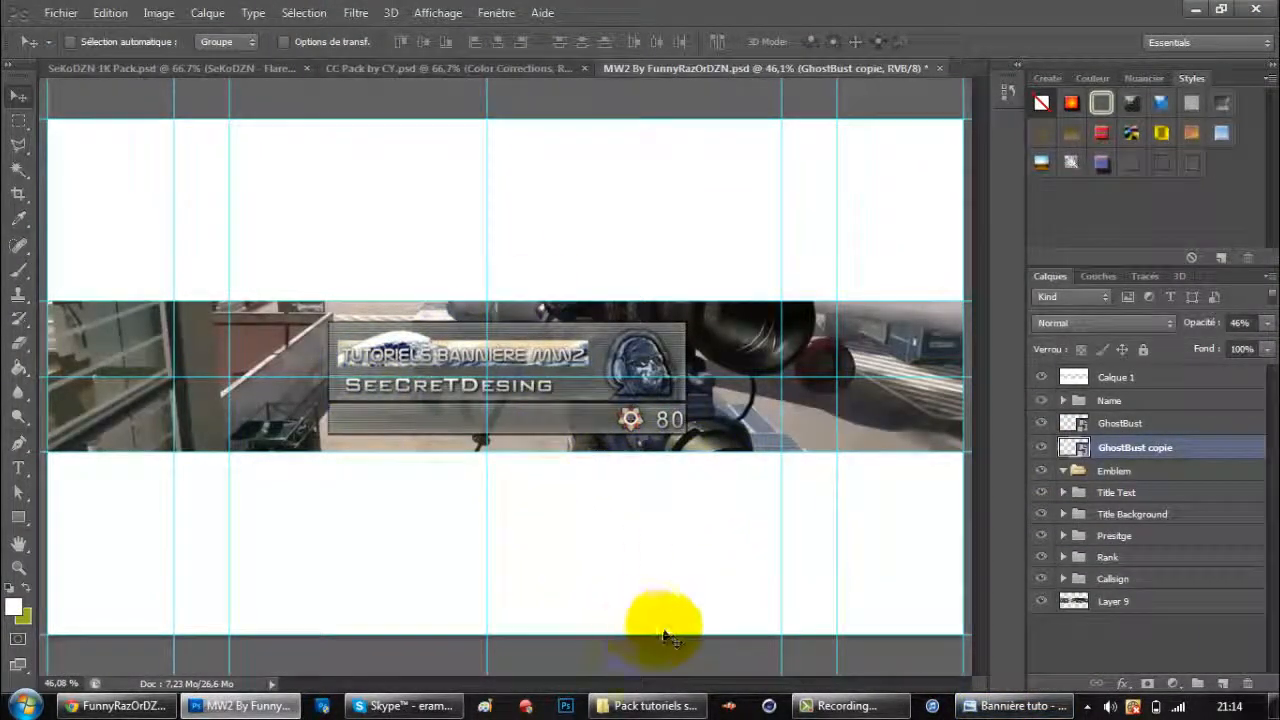
Check the Bannière tuto reference in the photo viewer, then move both GhostBust layers into the Emblem group in Photoshop and collapse it.
{"action": "left_click", "coordinate": [997, 706]}
{"action": "left_click", "coordinate": [997, 706]}
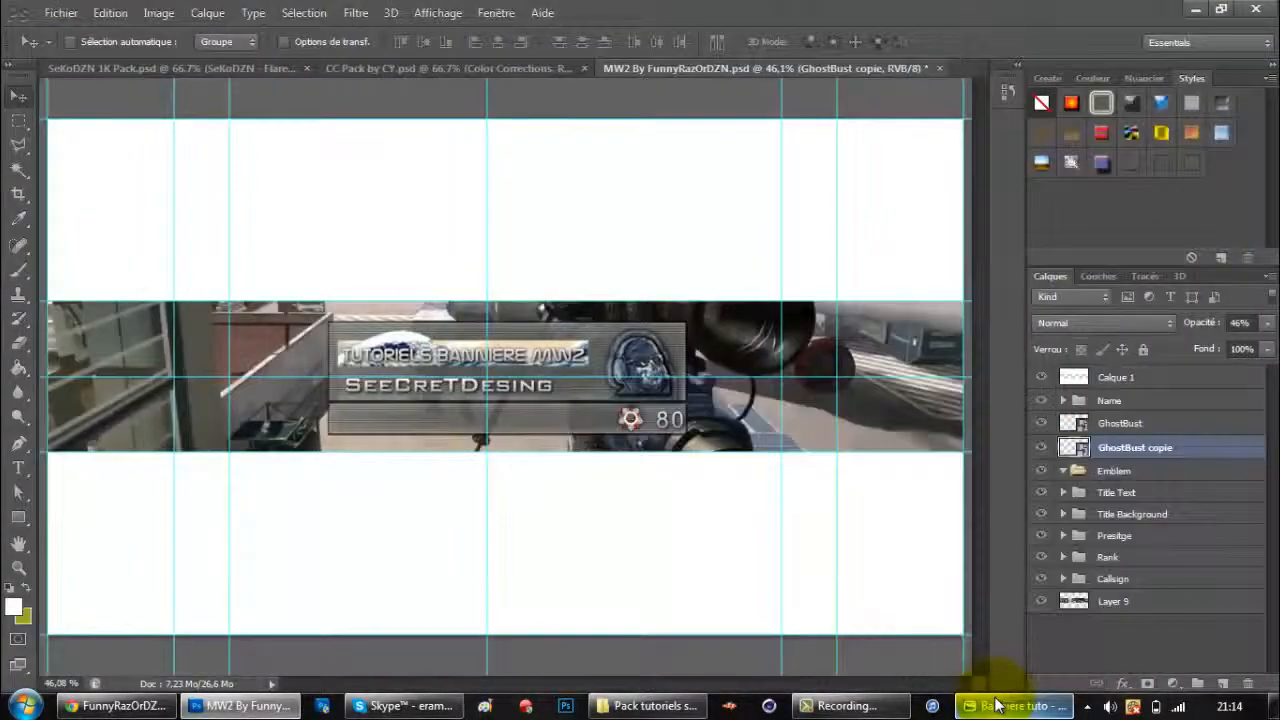
{"action": "left_click", "coordinate": [997, 706]}
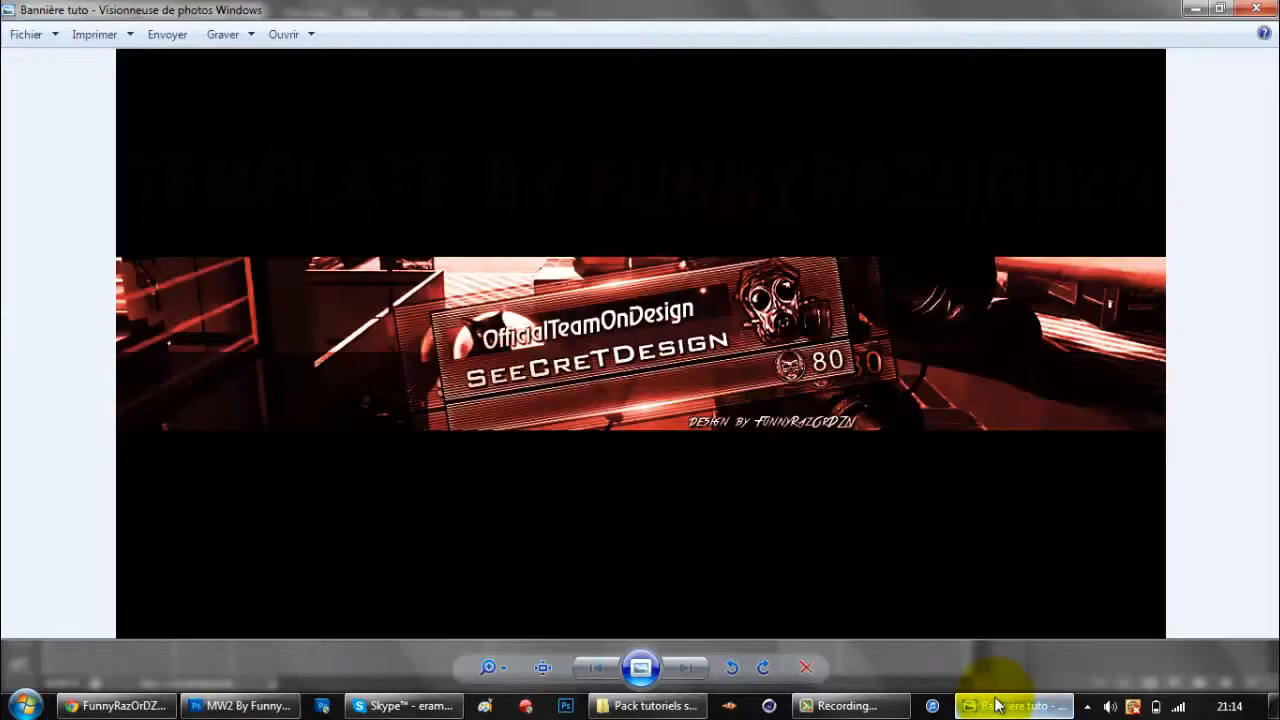
{"action": "left_click", "coordinate": [997, 706]}
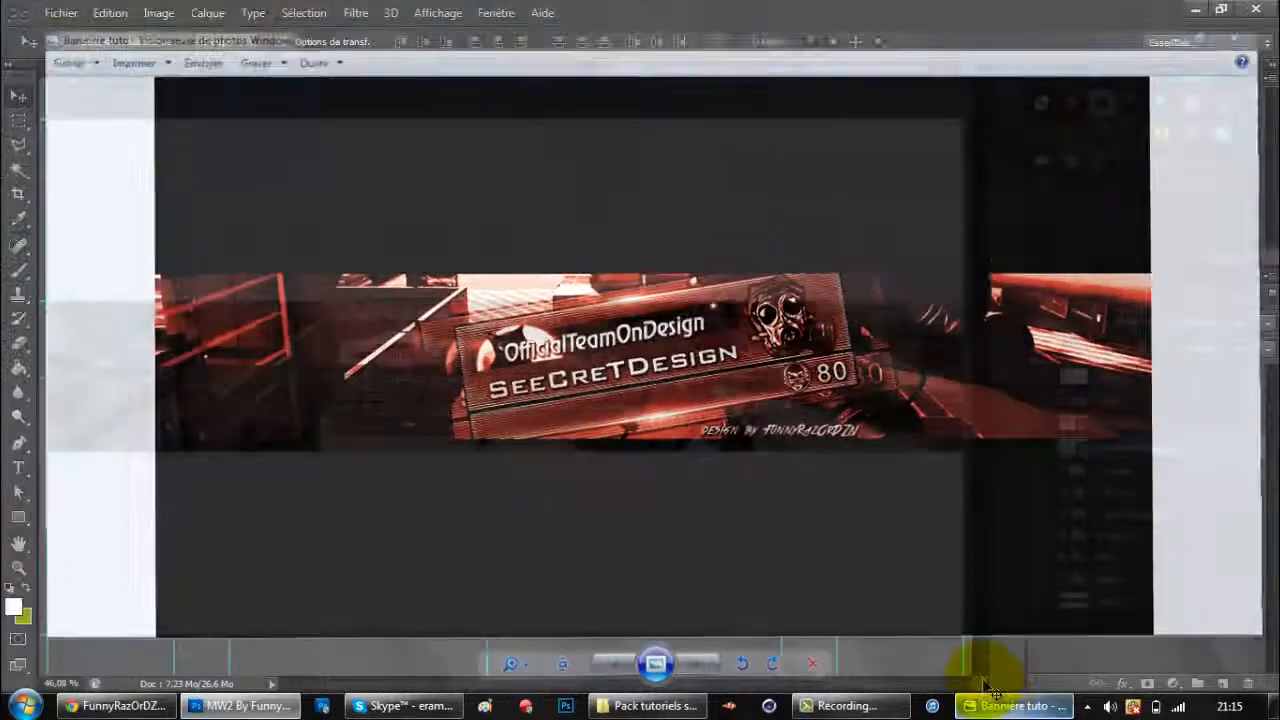
{"action": "left_click", "coordinate": [1131, 431], "text": "ctrl"}
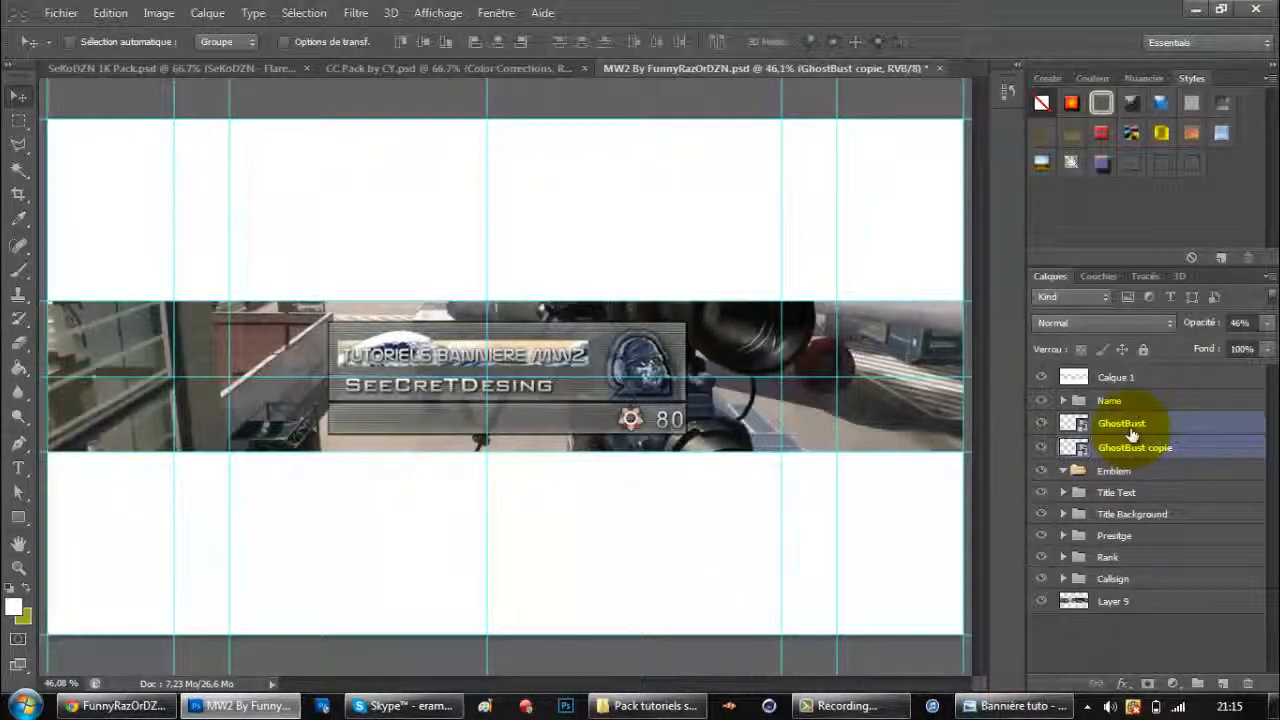
{"action": "left_click_drag", "start_coordinate": [1161, 441], "coordinate": [1143, 471]}
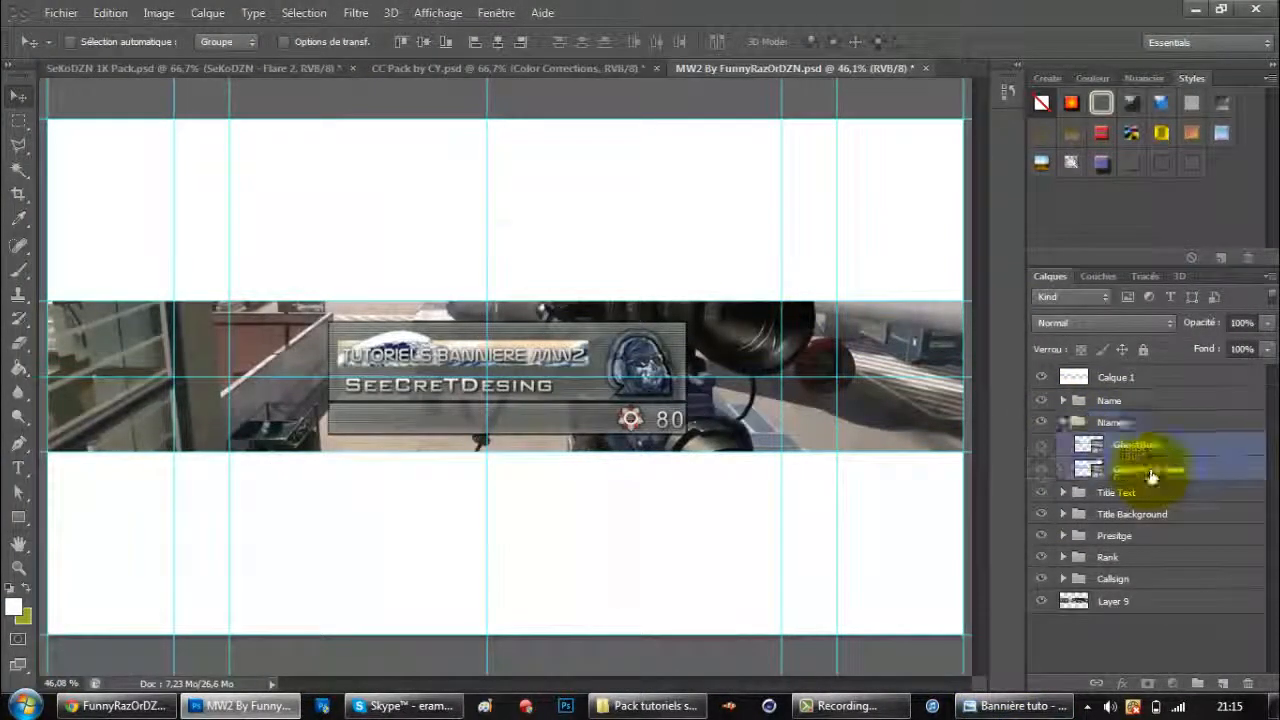
{"action": "left_click", "coordinate": [1064, 423]}
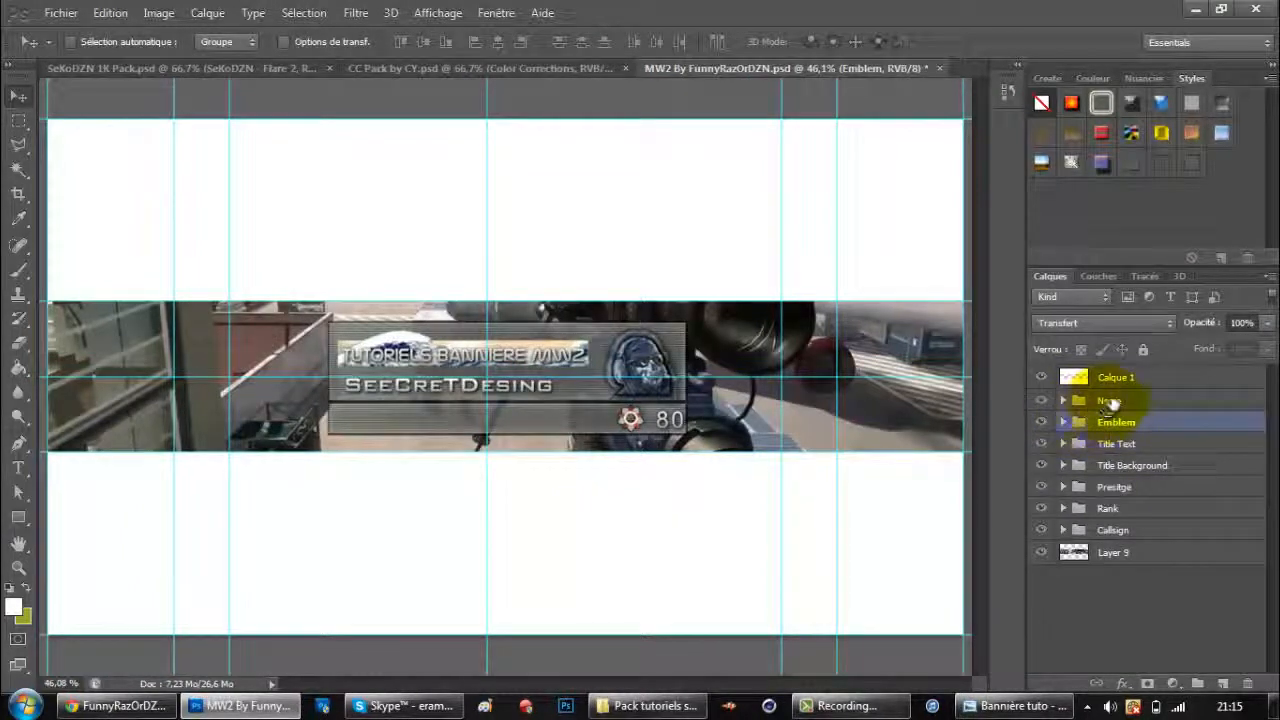
Select all the callsign groups from Name down to Callsign and rotate them together by -12.65°.
{"action": "left_click", "coordinate": [1110, 401]}
{"action": "left_click", "coordinate": [1116, 424], "text": "shift"}
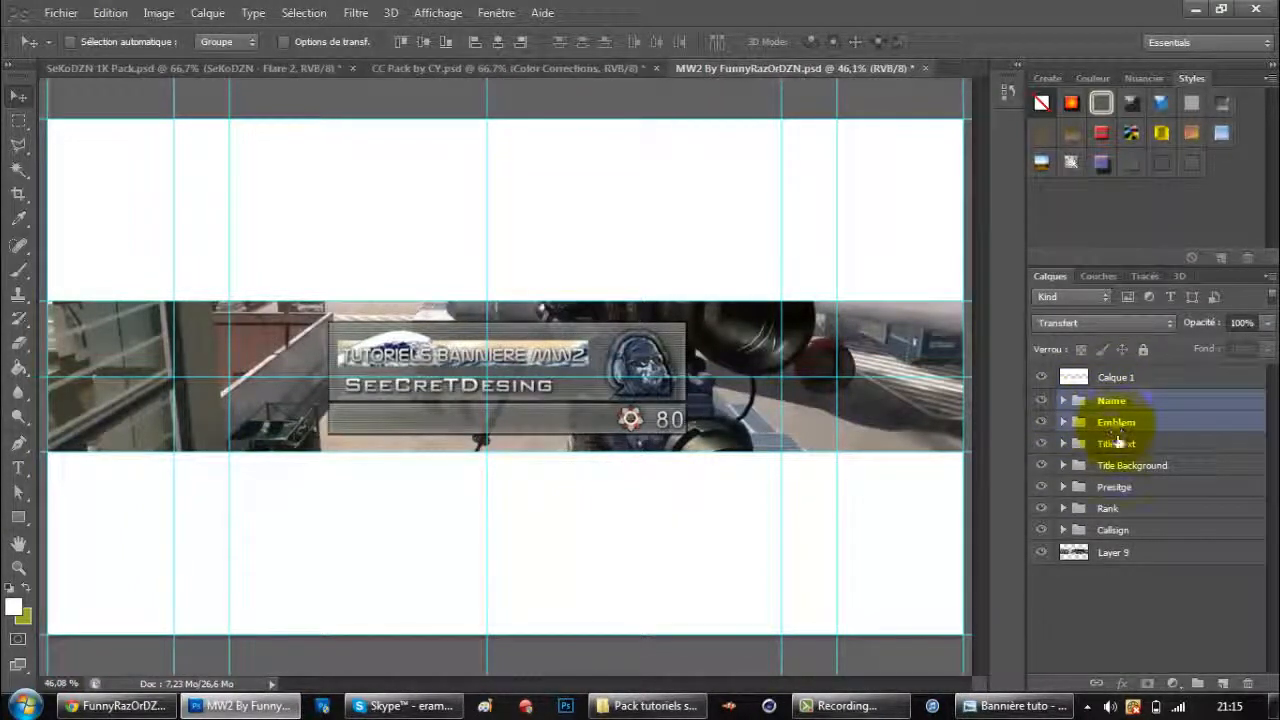
{"action": "left_click", "coordinate": [1116, 421], "text": "ctrl"}
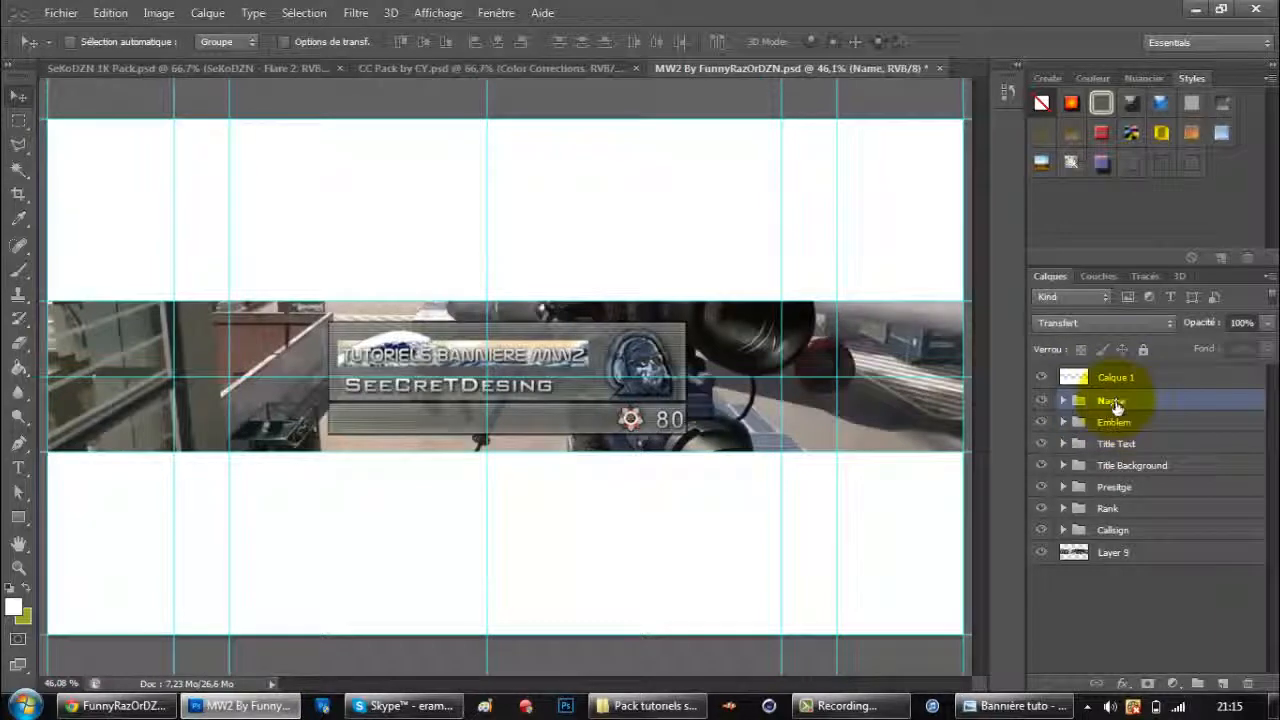
{"action": "left_click", "coordinate": [1120, 424], "text": "shift"}
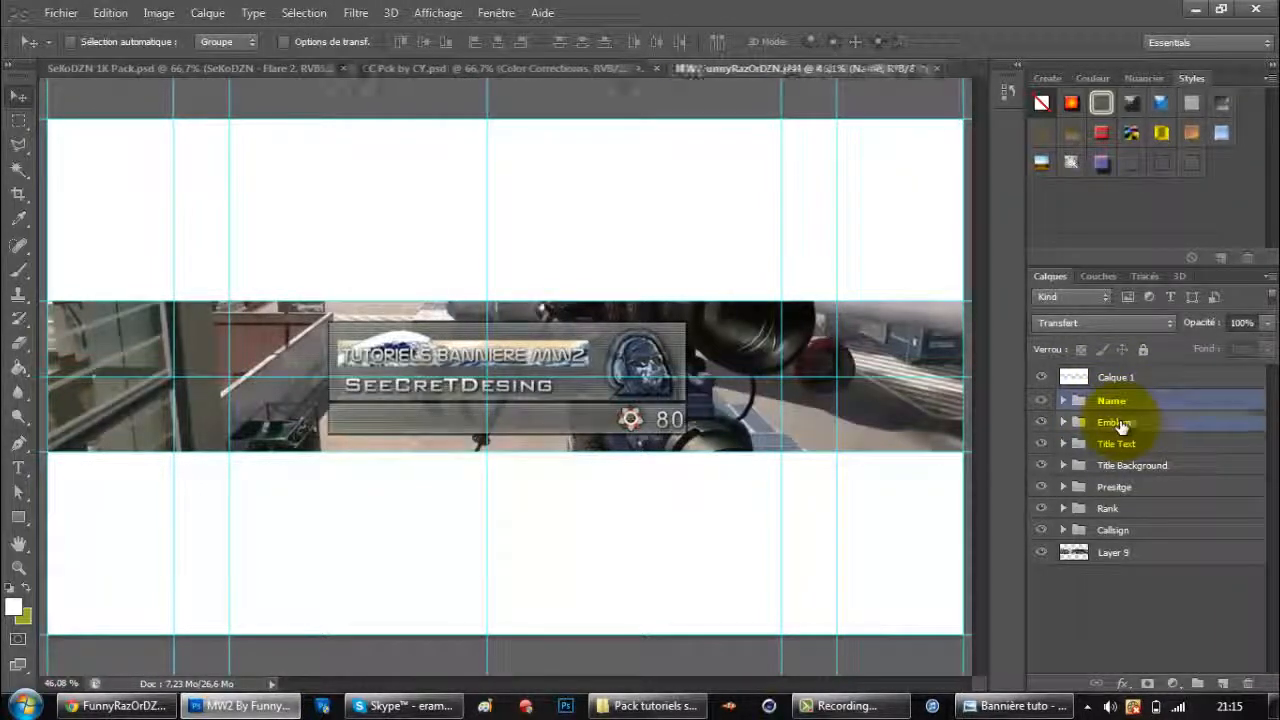
{"action": "left_click", "coordinate": [1120, 444], "text": "shift"}
{"action": "left_click", "coordinate": [1131, 466], "text": "shift"}
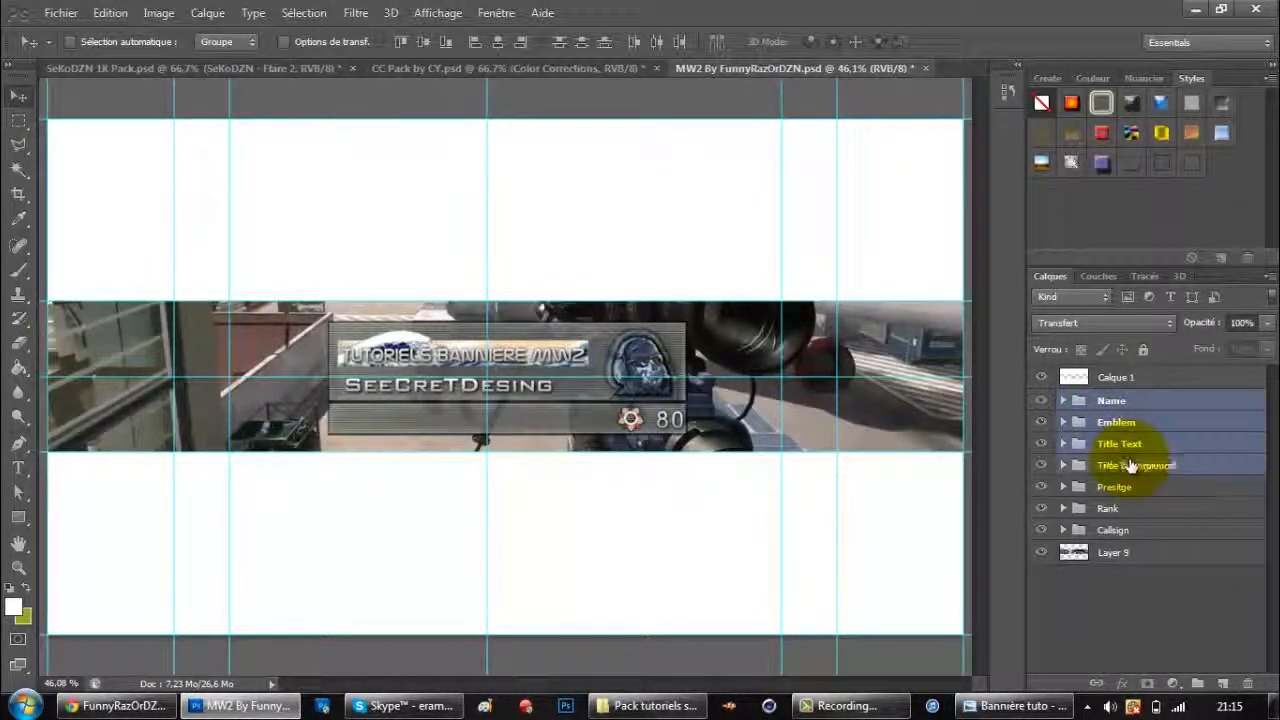
{"action": "left_click", "coordinate": [1122, 510], "text": "shift"}
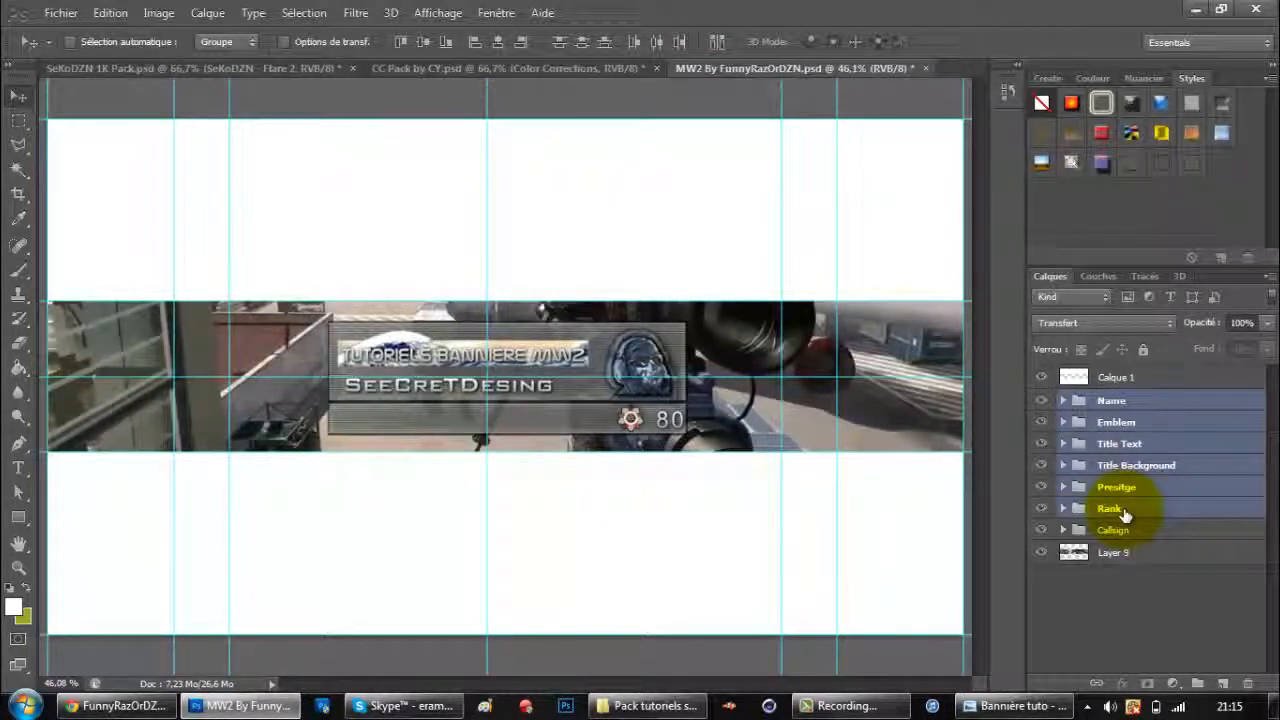
{"action": "left_click", "coordinate": [1124, 532], "text": "shift"}
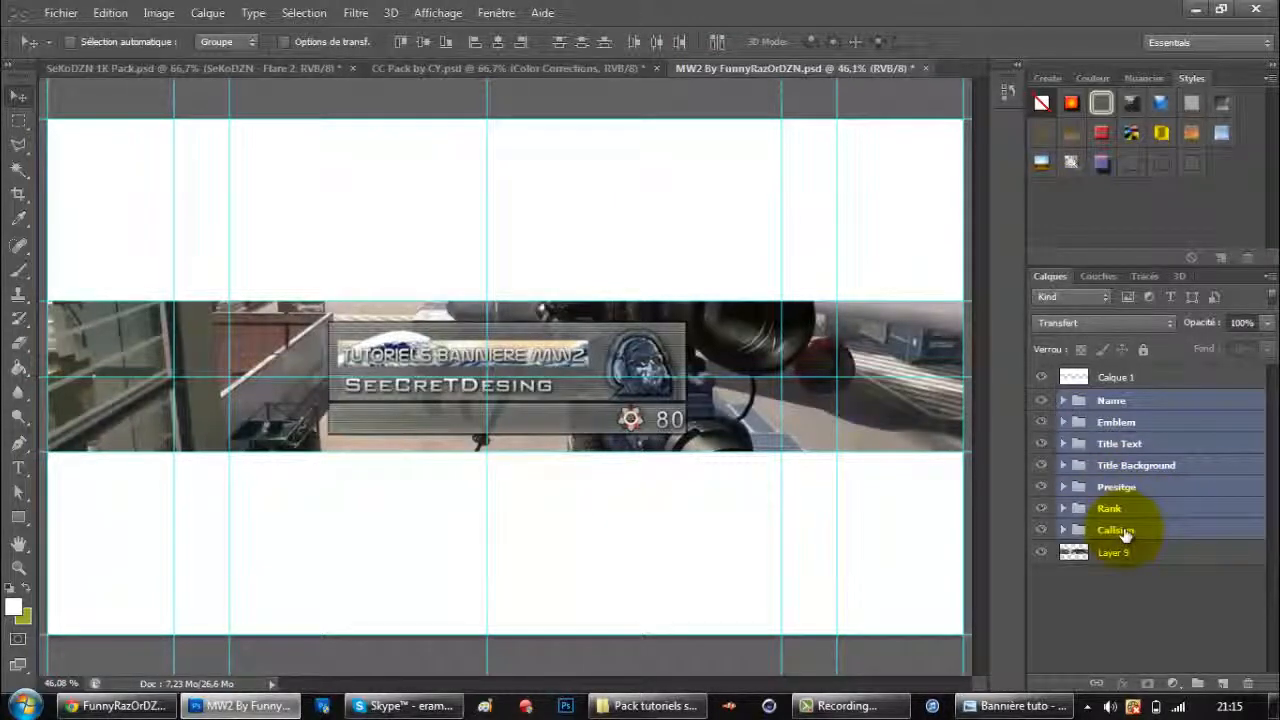
{"action": "key", "text": "ctrl+t"}
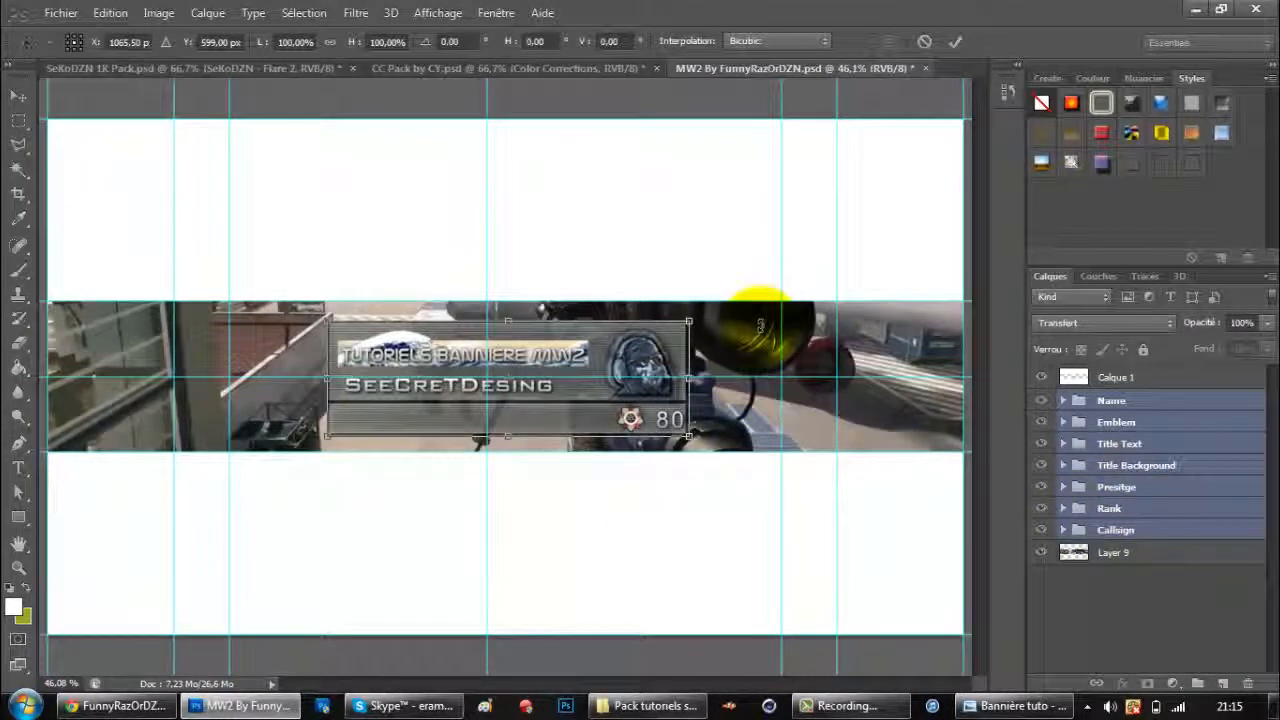
{"action": "left_click_drag", "start_coordinate": [749, 294], "coordinate": [734, 276]}
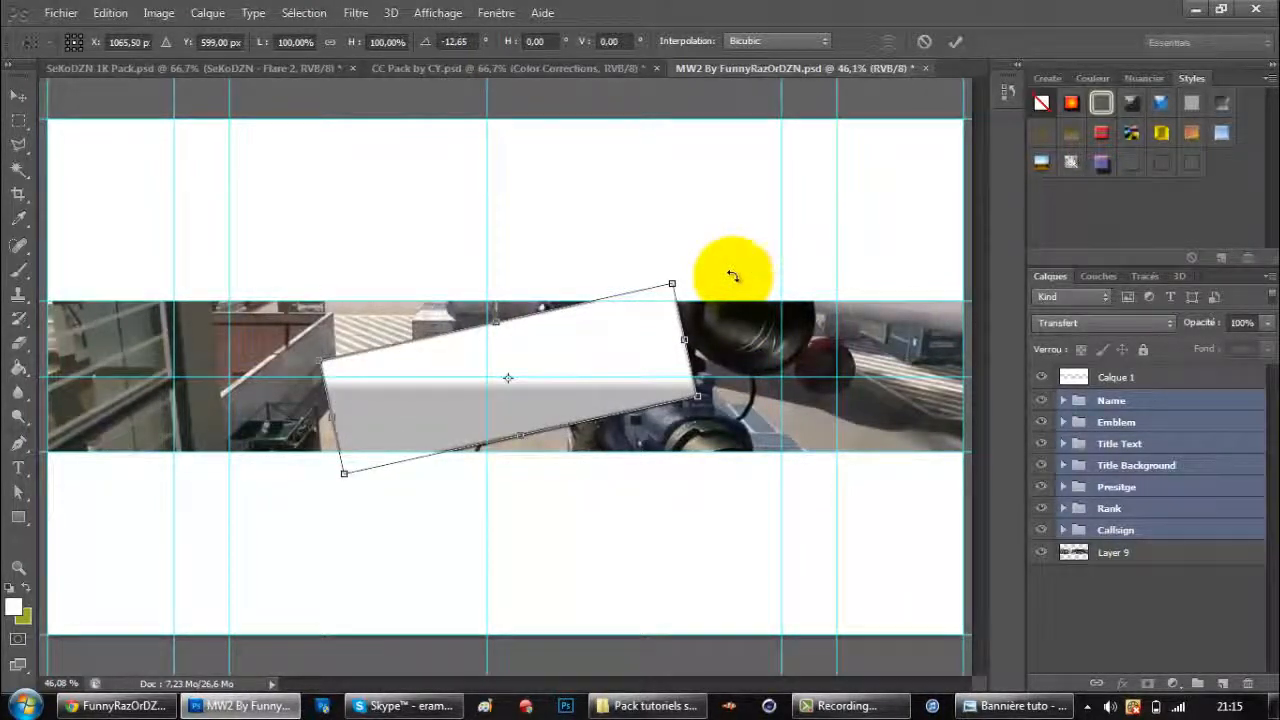
{"action": "key", "text": "Return"}
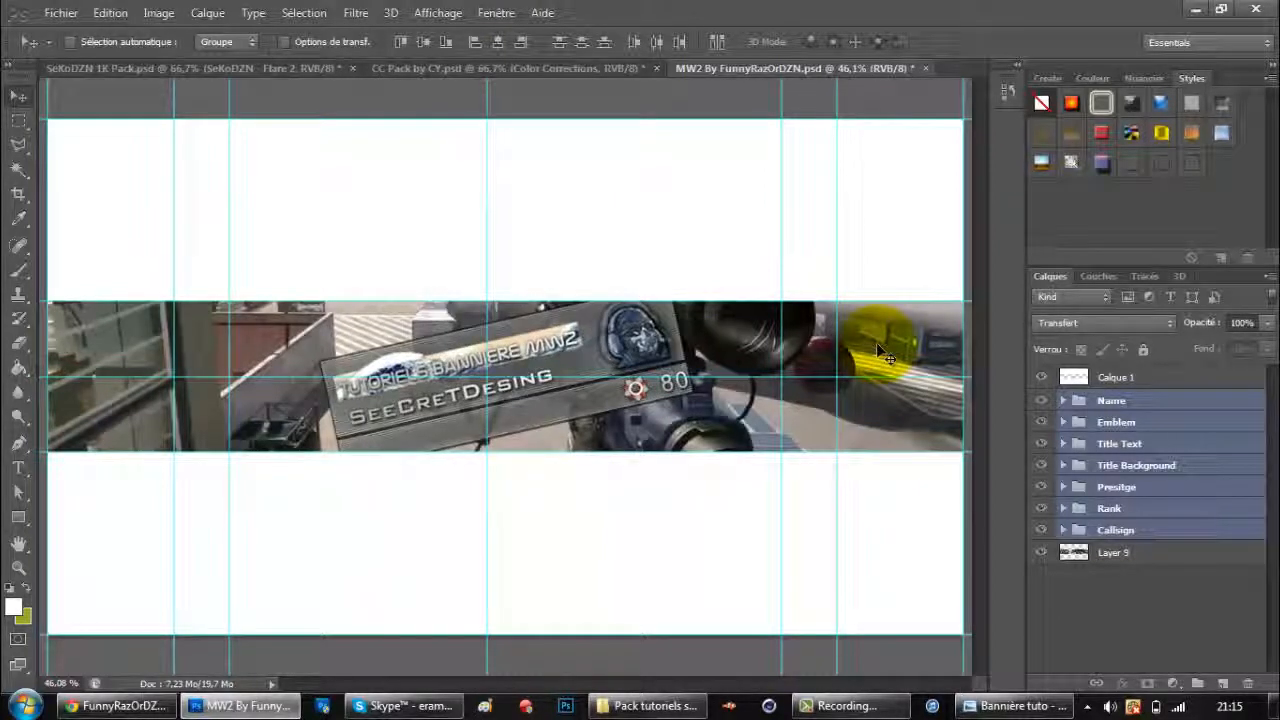
Duplicate the selected callsign groups, collect the copies in a new group and place that group between Callsign and Layer 9.
{"action": "key", "text": "ctrl+j"}
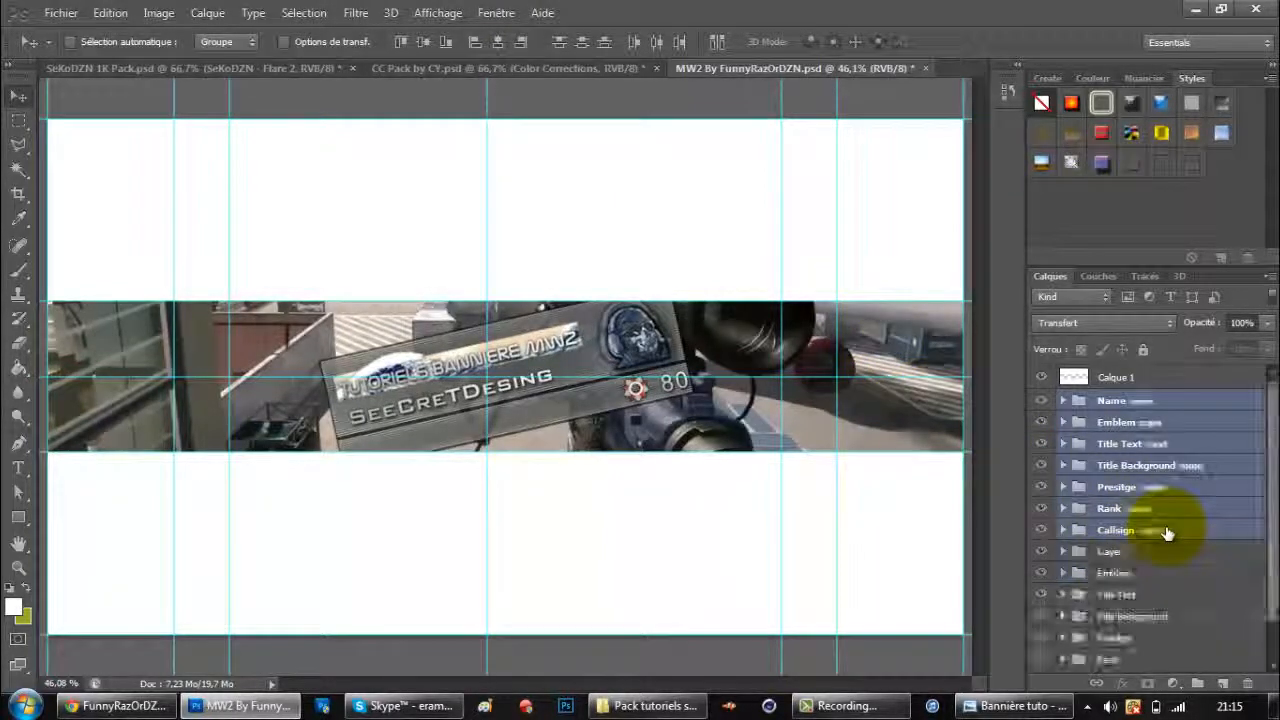
{"action": "left_click_drag", "start_coordinate": [1190, 532], "coordinate": [1197, 684]}
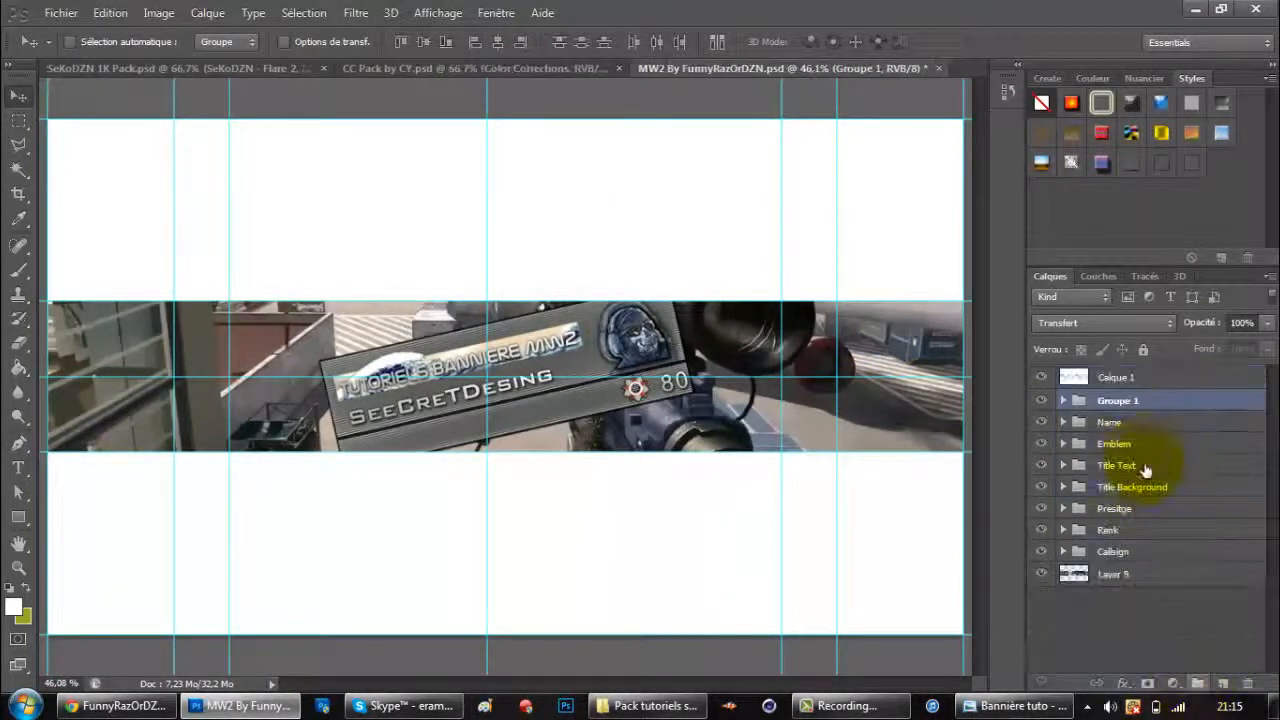
{"action": "left_click_drag", "start_coordinate": [1147, 405], "coordinate": [1151, 565]}
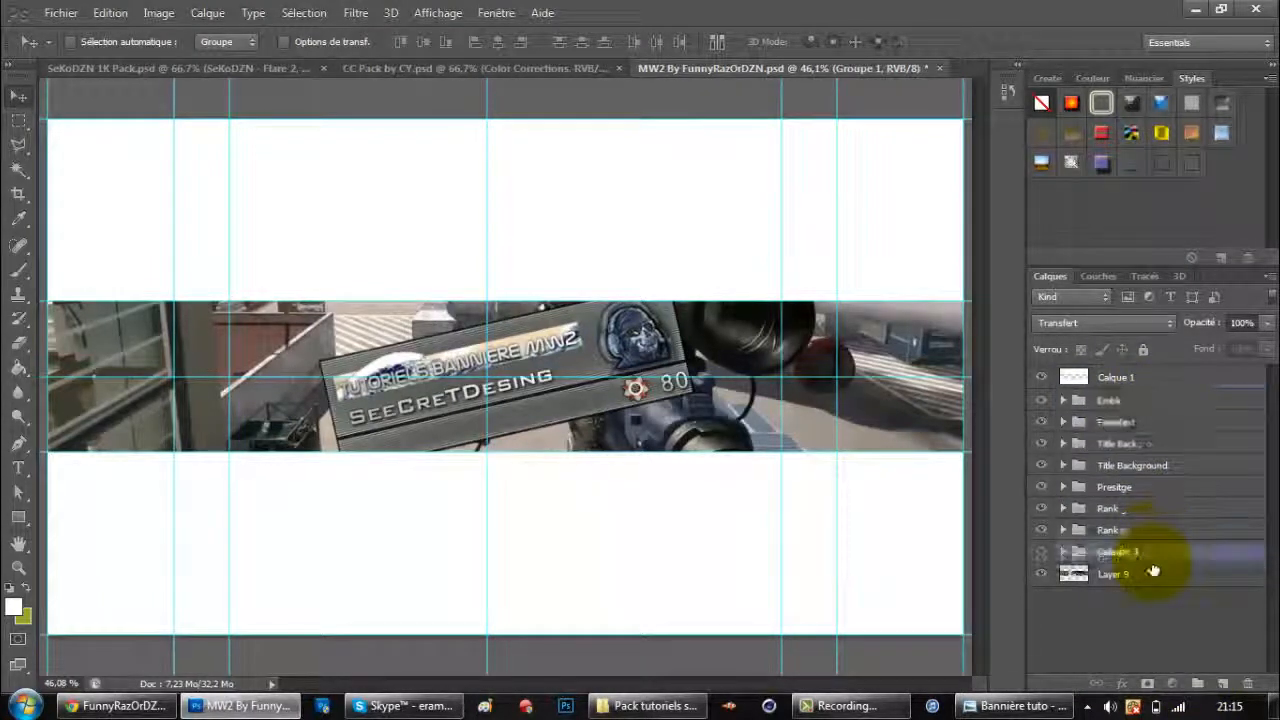
Enlarge Groupe 1 around its centre to about 127% and set its opacity to 46%.
{"action": "key", "text": "ctrl+t"}
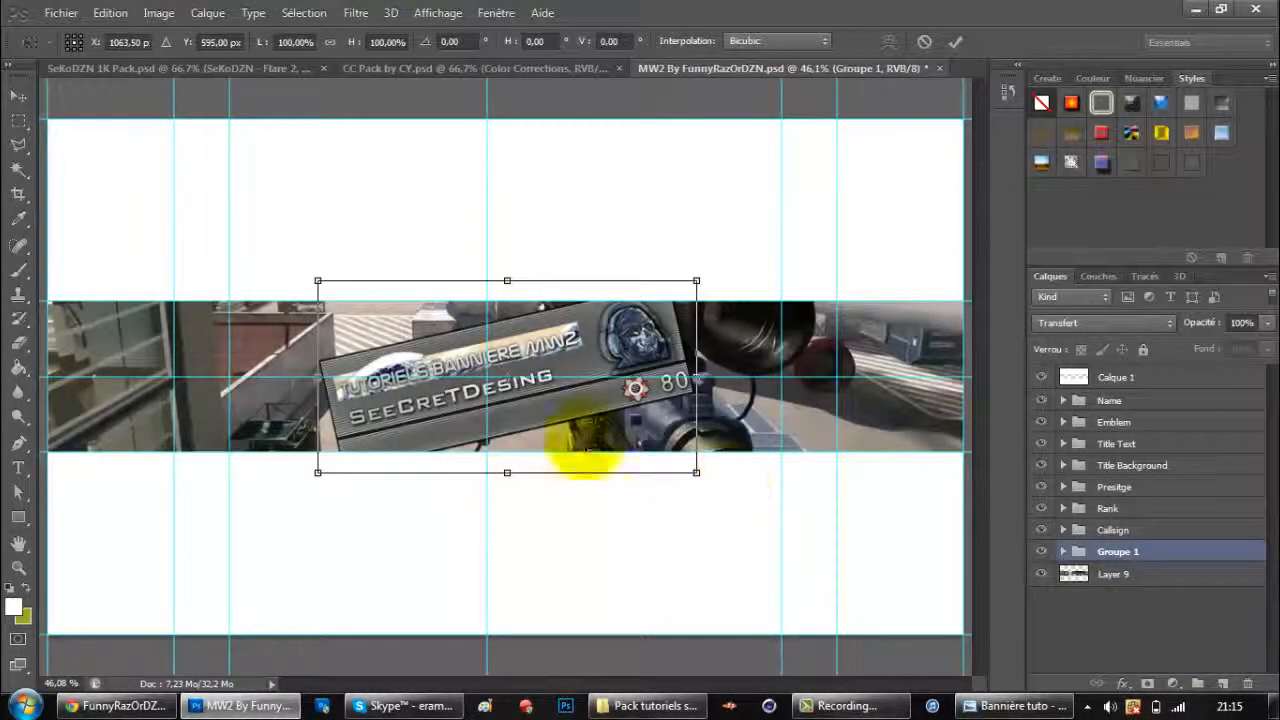
{"action": "left_click_drag", "start_coordinate": [700, 278], "coordinate": [749, 253]}
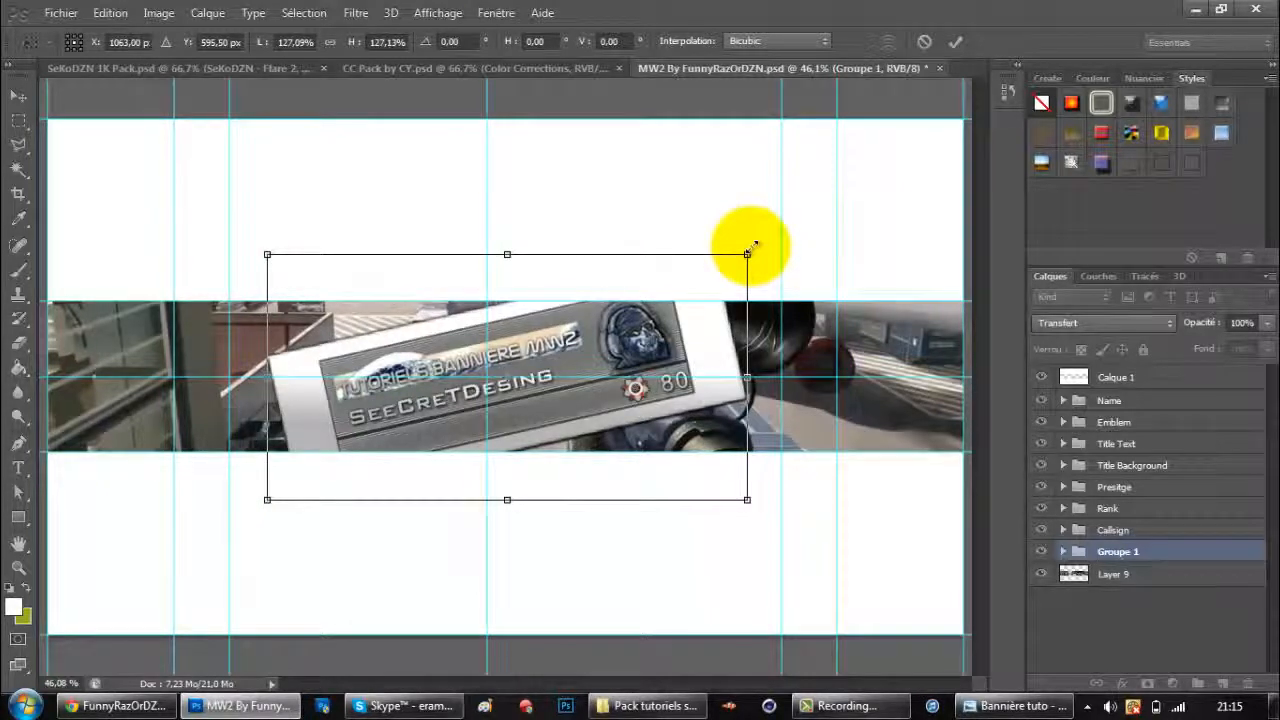
{"action": "key", "text": "Return"}
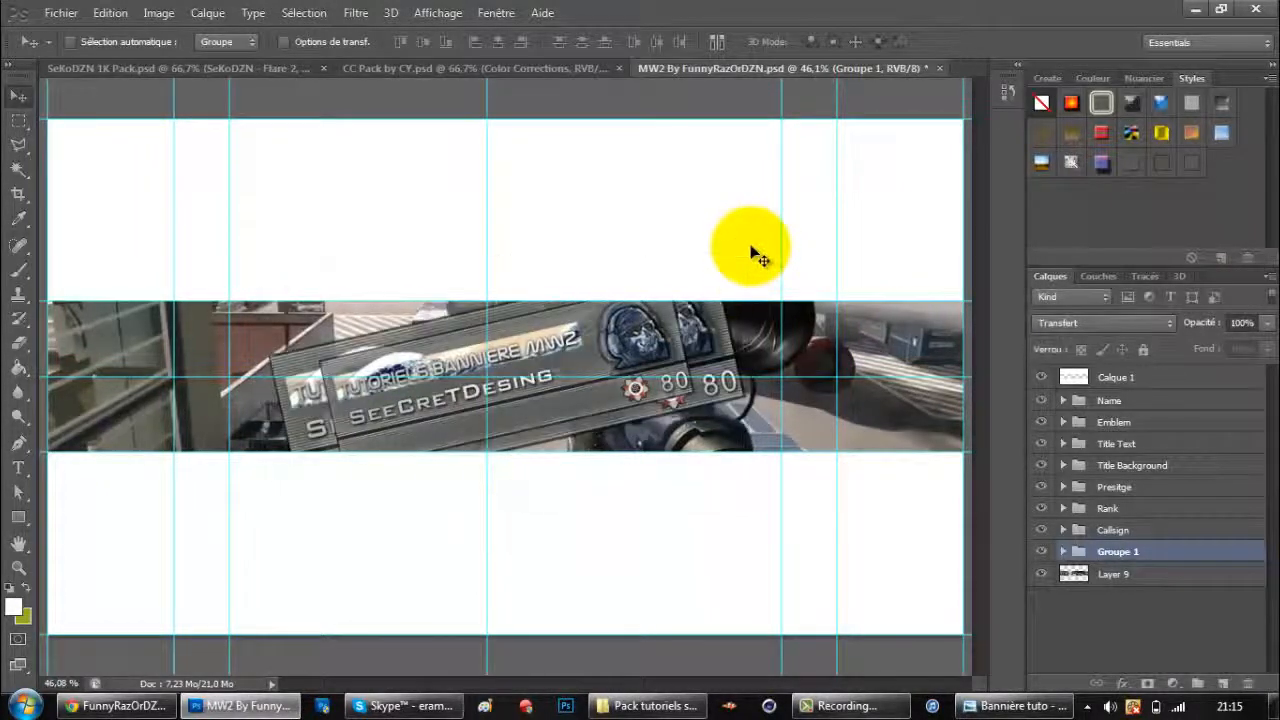
{"action": "left_click", "coordinate": [851, 706]}
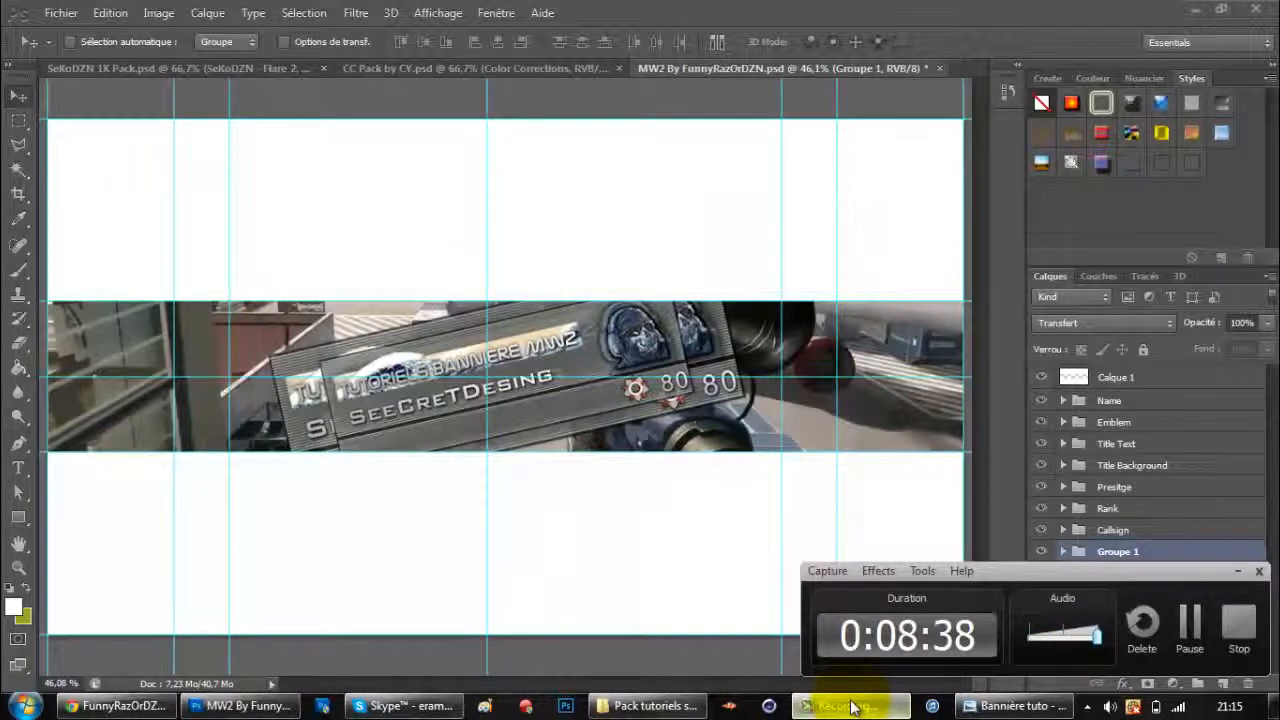
{"action": "left_click", "coordinate": [851, 706]}
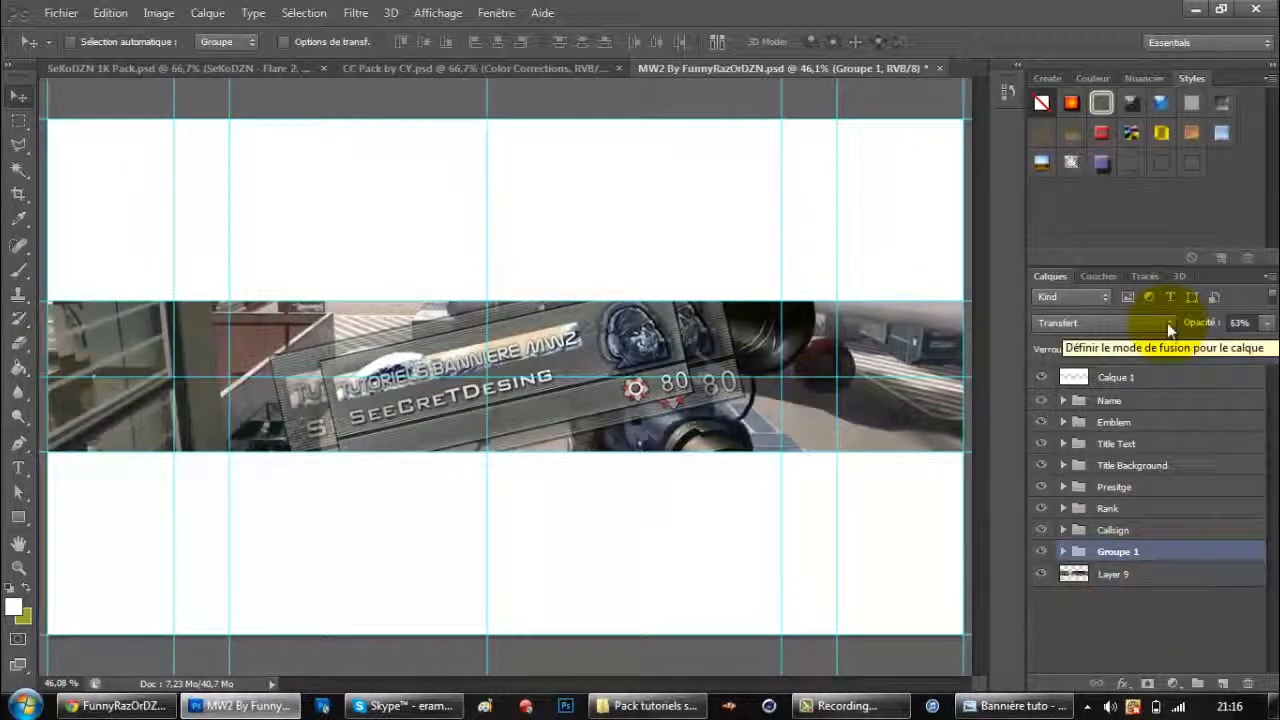
{"action": "left_click_drag", "start_coordinate": [1212, 323], "coordinate": [1229, 327]}
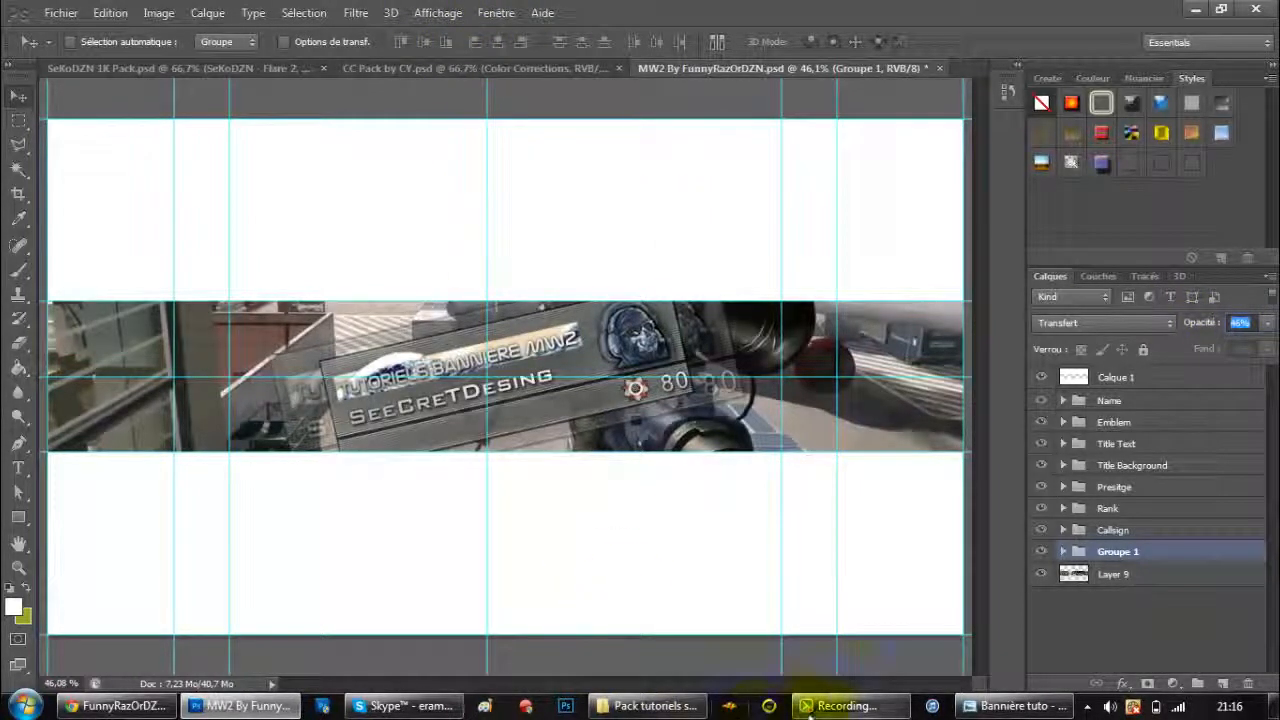
Check the Bannière tuto reference, then copy SeKoDZN - Flare 2 from SeKoDZN 1K Pack.psd into the MW2 banner and place it above the Name group.
{"action": "left_click", "coordinate": [955, 705]}
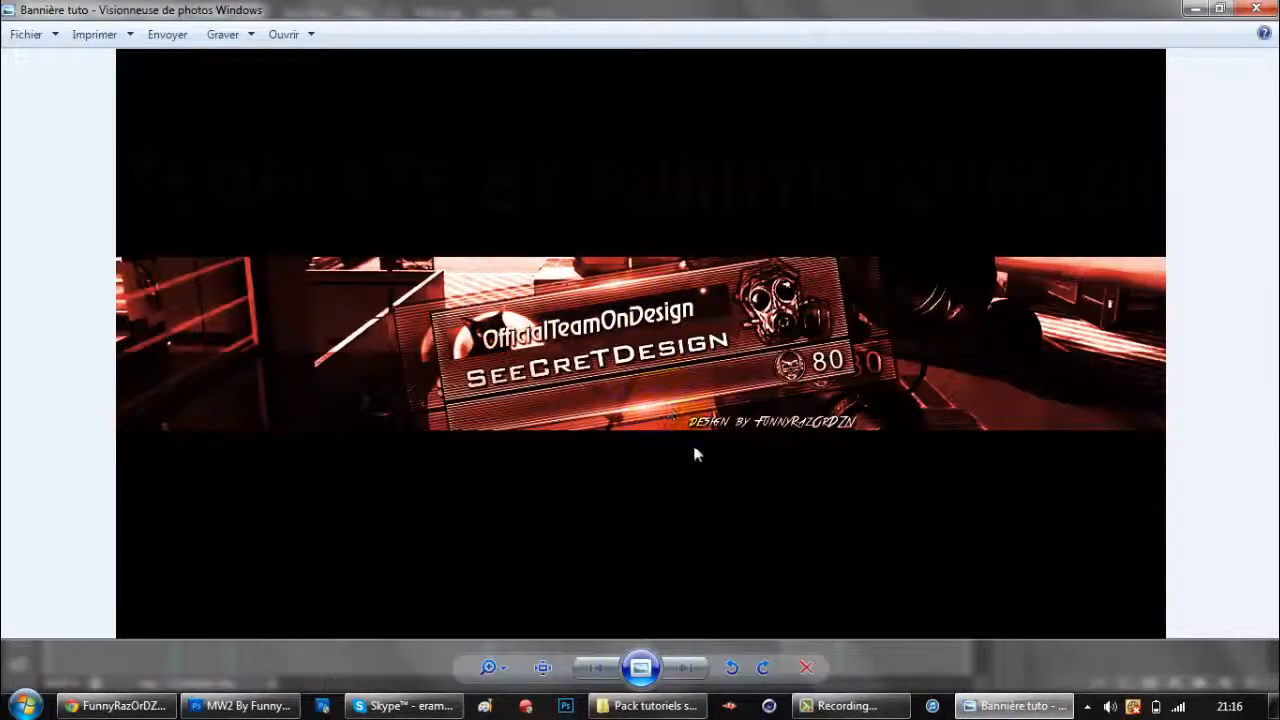
{"action": "left_click", "coordinate": [985, 703]}
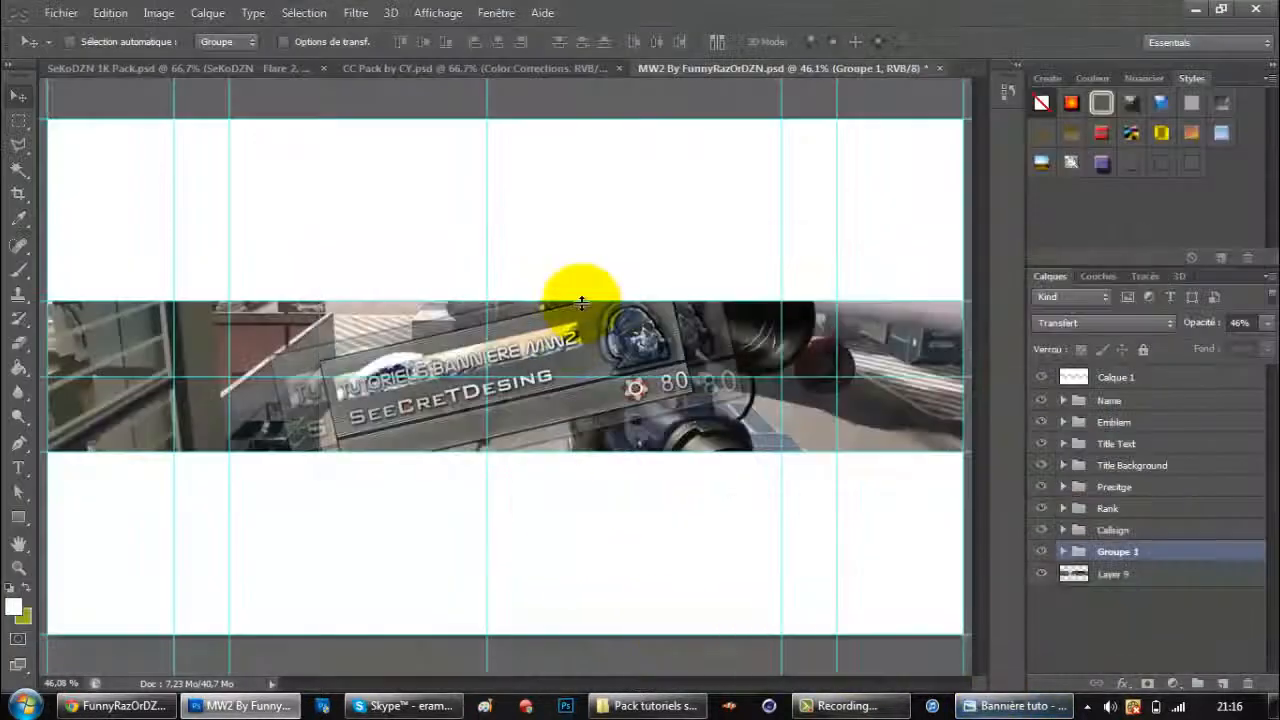
{"action": "left_click", "coordinate": [181, 68]}
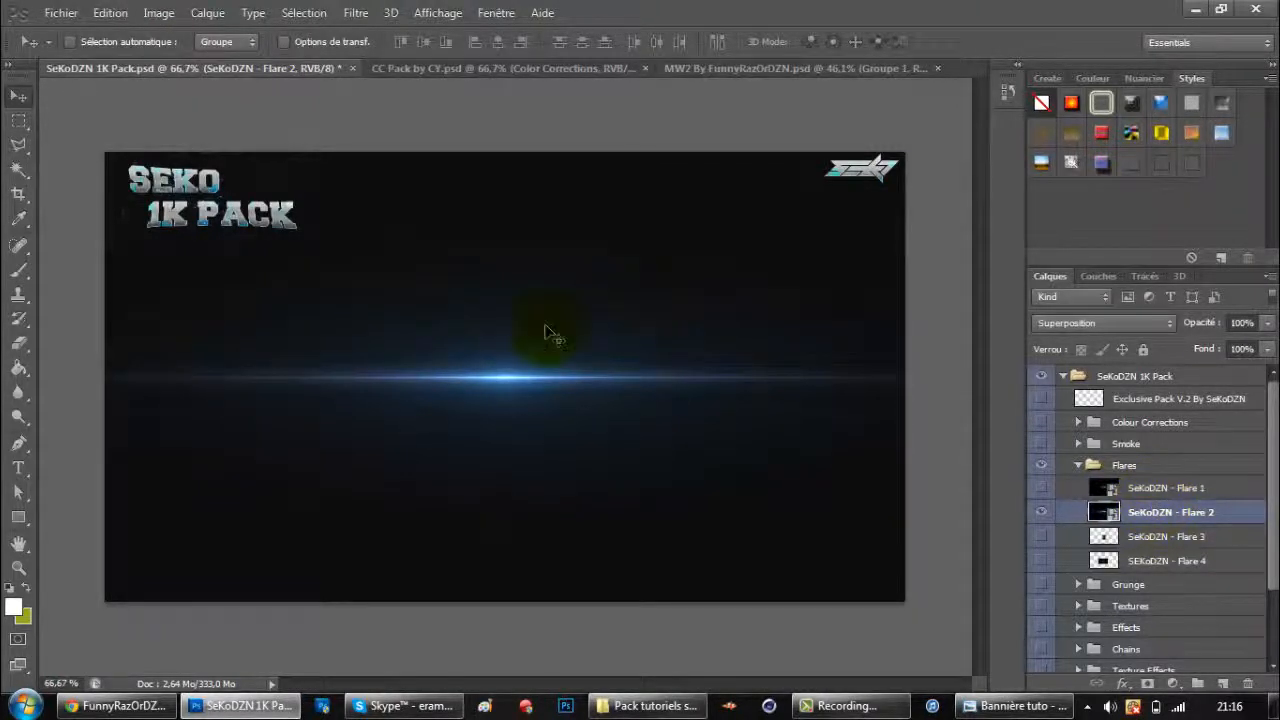
{"action": "mouse_move", "coordinate": [579, 359]}
{"action": "left_mouse_down"}
{"action": "mouse_move", "coordinate": [566, 340]}
{"action": "mouse_move", "coordinate": [529, 365]}
{"action": "mouse_move", "coordinate": [606, 75]}
{"action": "mouse_move", "coordinate": [814, 71]}
{"action": "mouse_move", "coordinate": [557, 352]}
{"action": "left_mouse_up"}
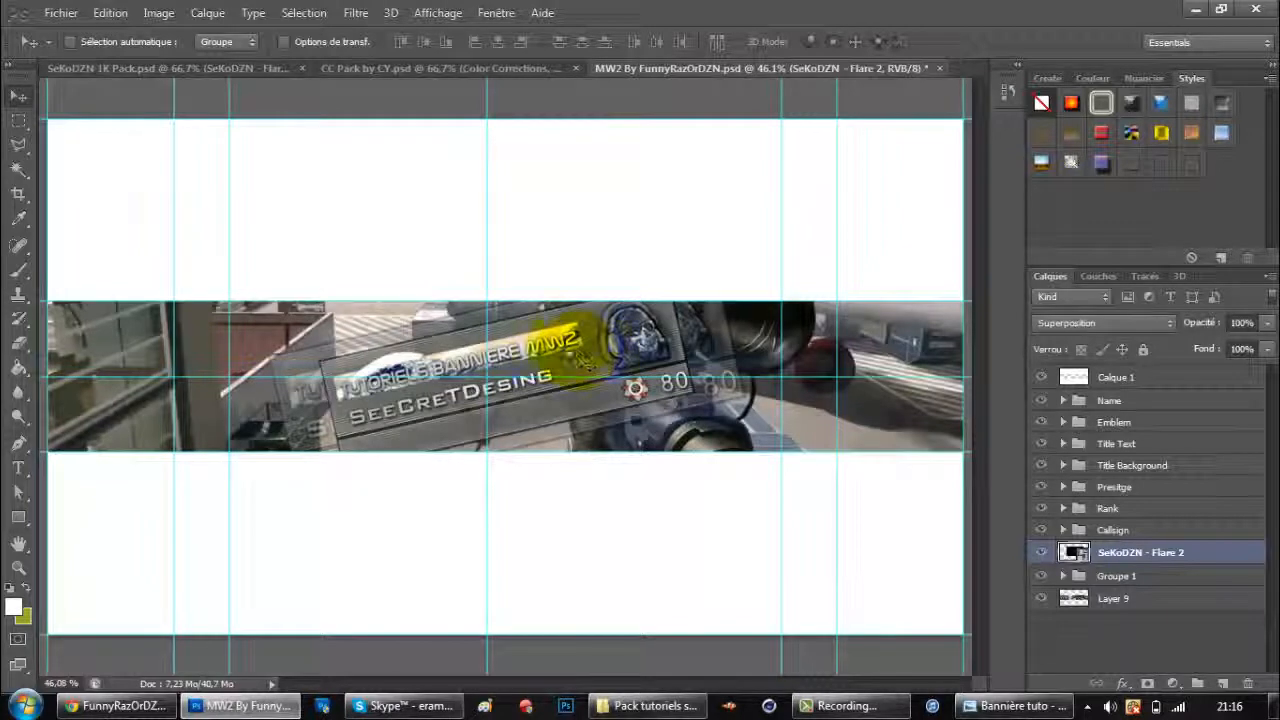
{"action": "left_click_drag", "start_coordinate": [1162, 556], "coordinate": [1157, 400]}
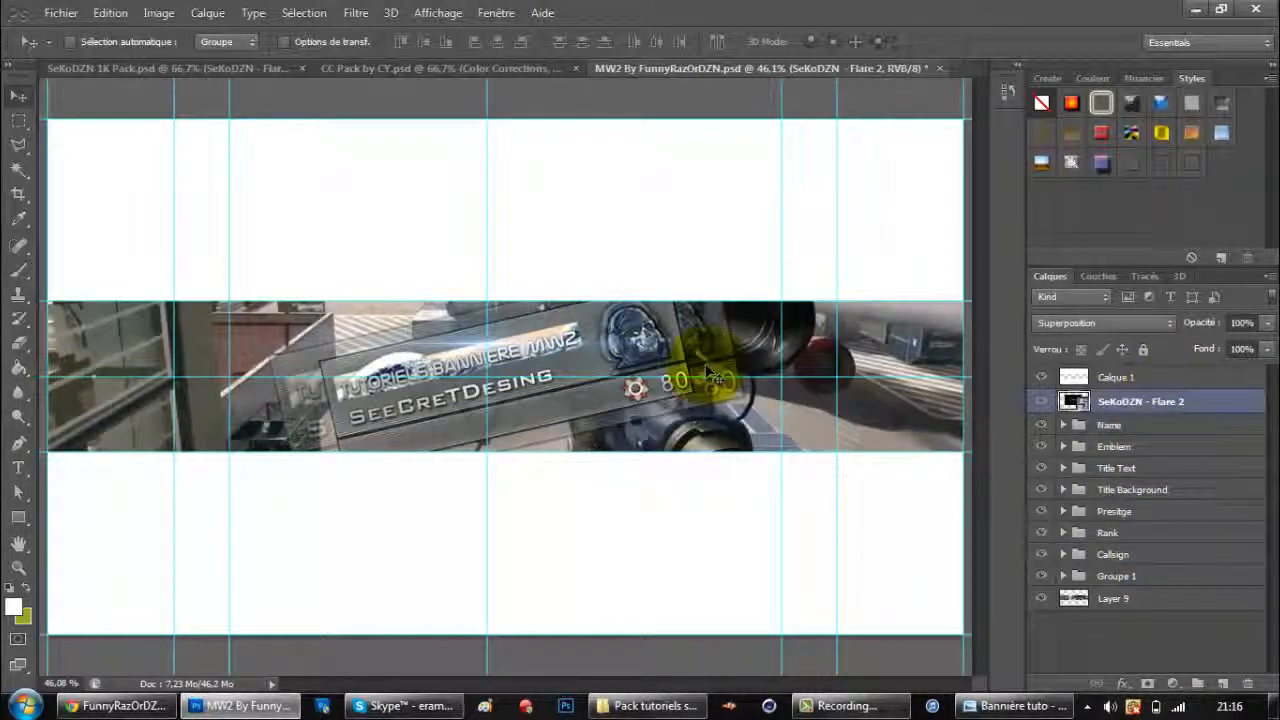
Rotate the flare to about -12.6°, position it along the callsign's upper edge and duplicate its layer.
{"action": "left_click_drag", "start_coordinate": [591, 334], "coordinate": [818, 365]}
{"action": "key", "text": "ctrl+t"}
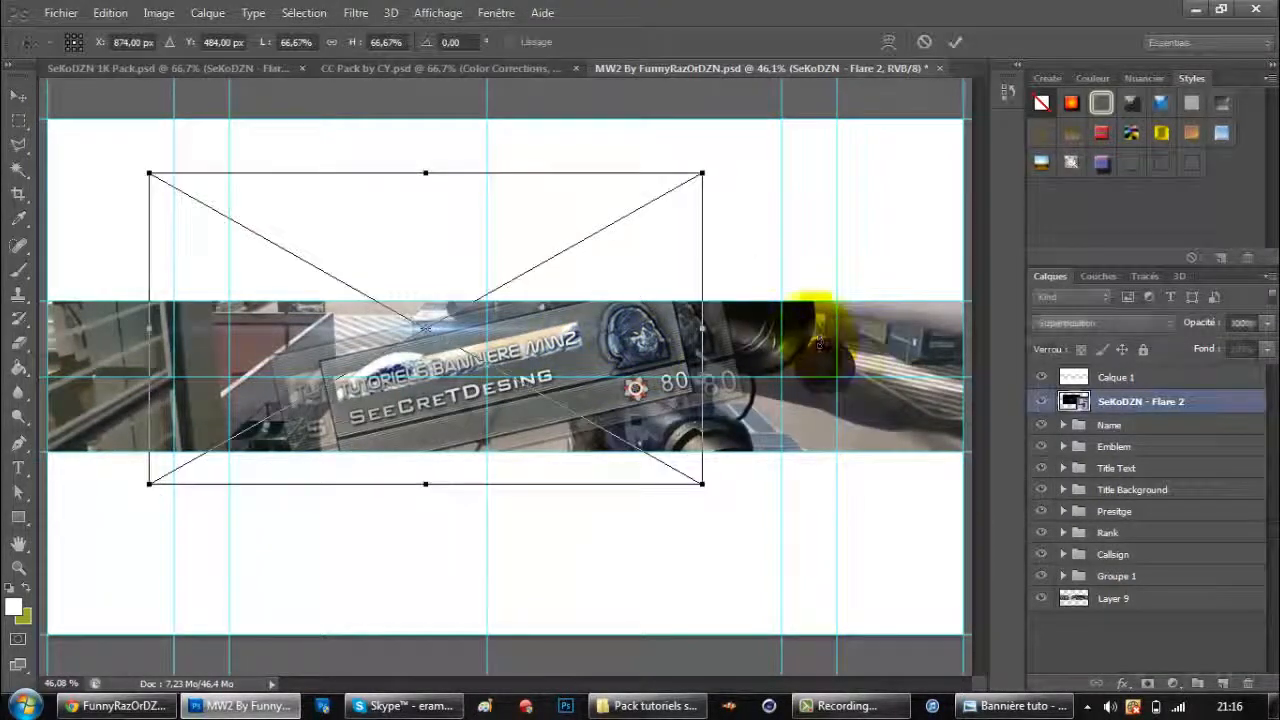
{"action": "left_click_drag", "start_coordinate": [812, 295], "coordinate": [817, 240]}
{"action": "left_click_drag", "start_coordinate": [527, 333], "coordinate": [578, 330]}
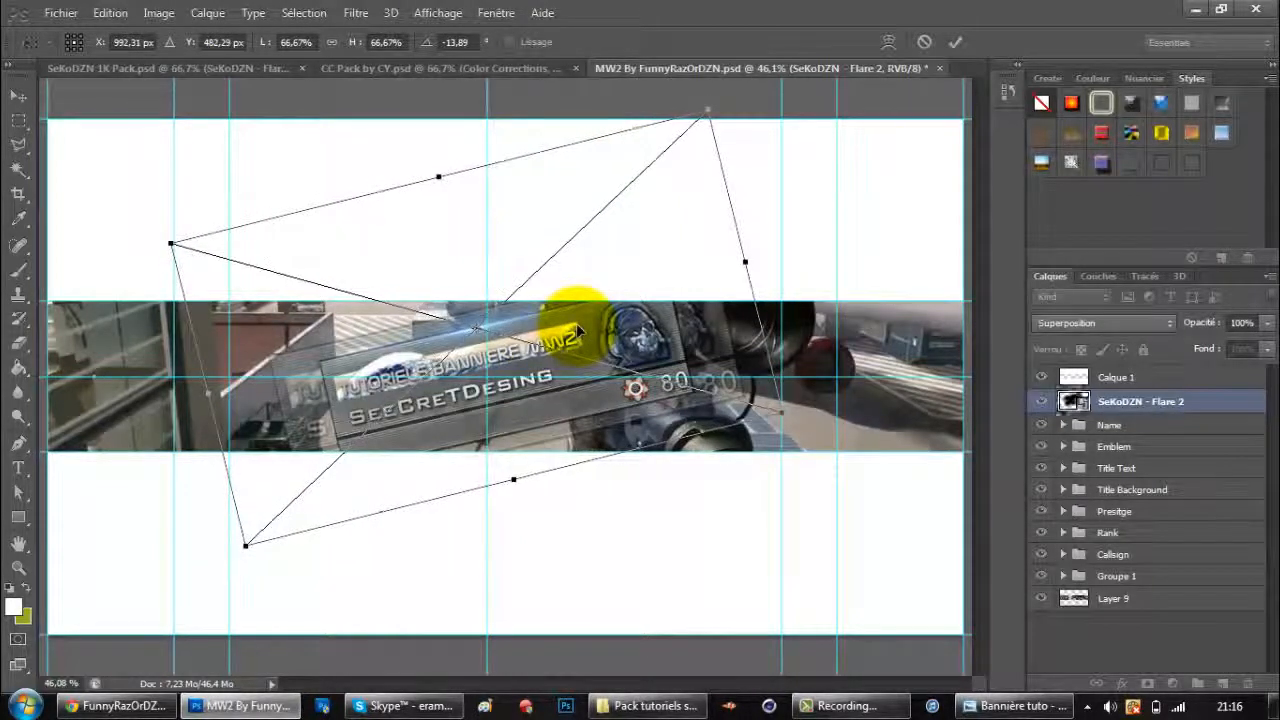
{"action": "key", "text": "Return"}
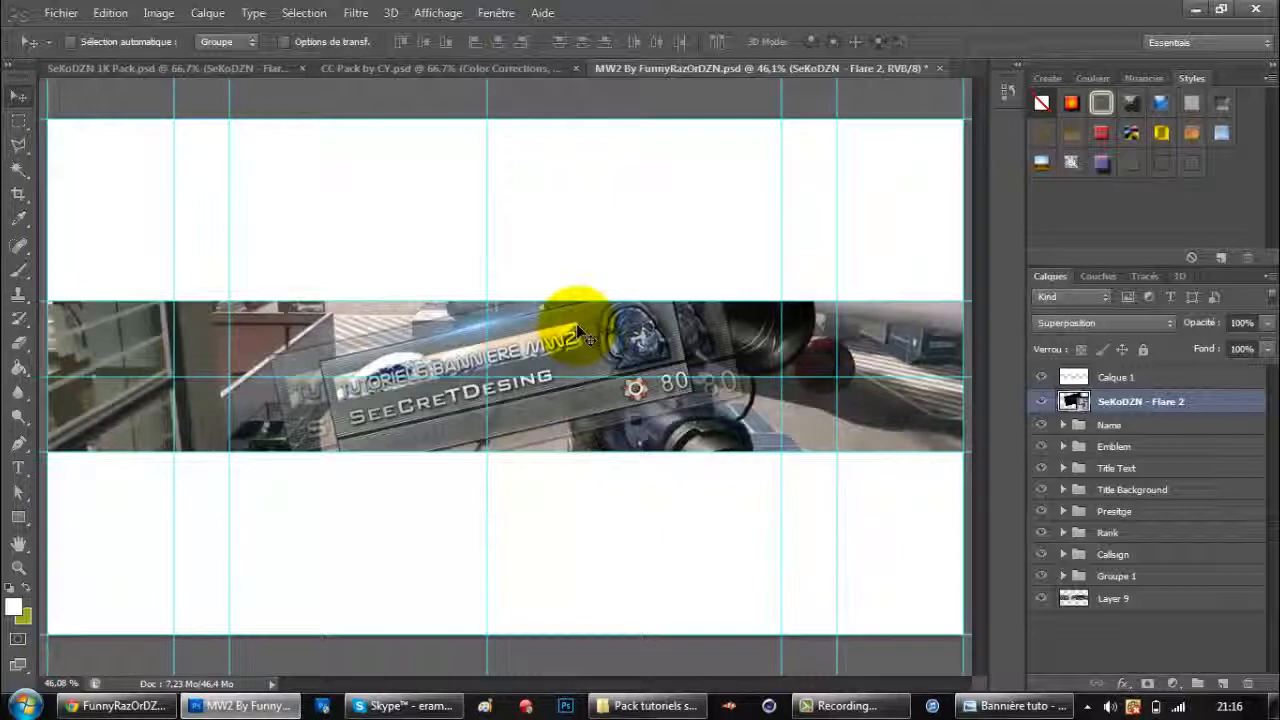
{"action": "key", "text": "ctrl+t"}
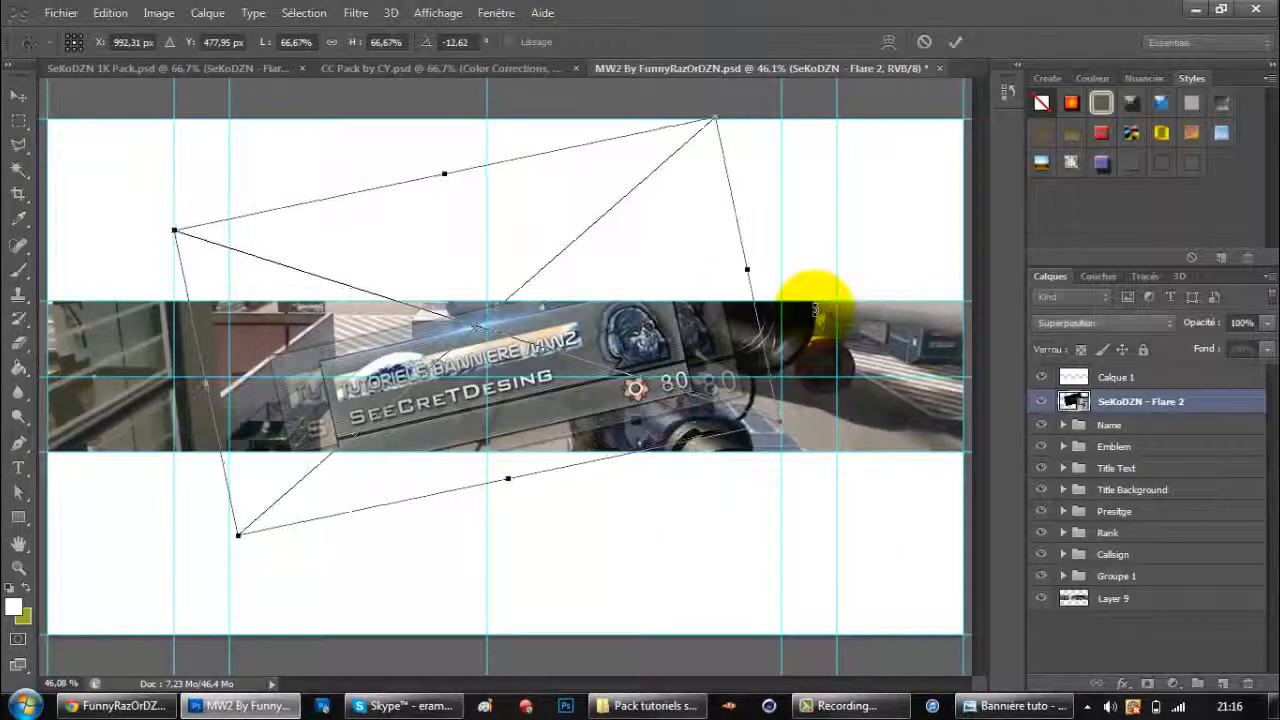
{"action": "key", "text": "Return"}
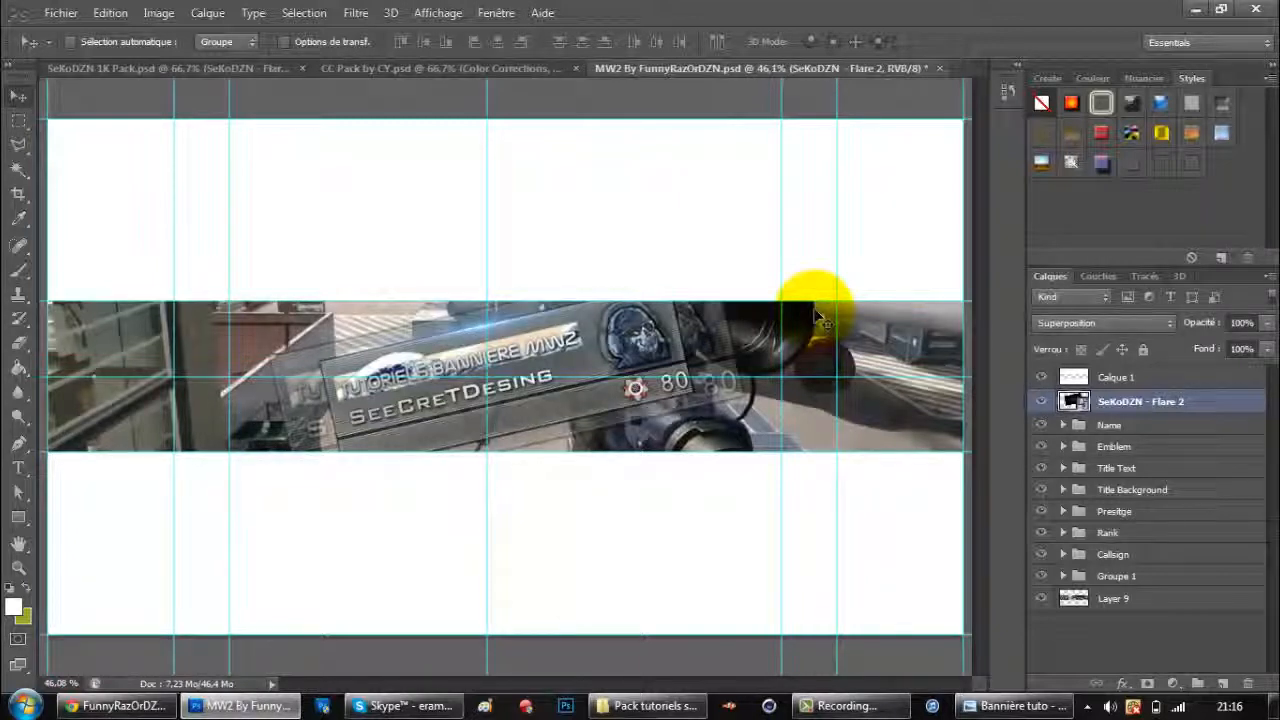
{"action": "key", "text": "ctrl+j"}
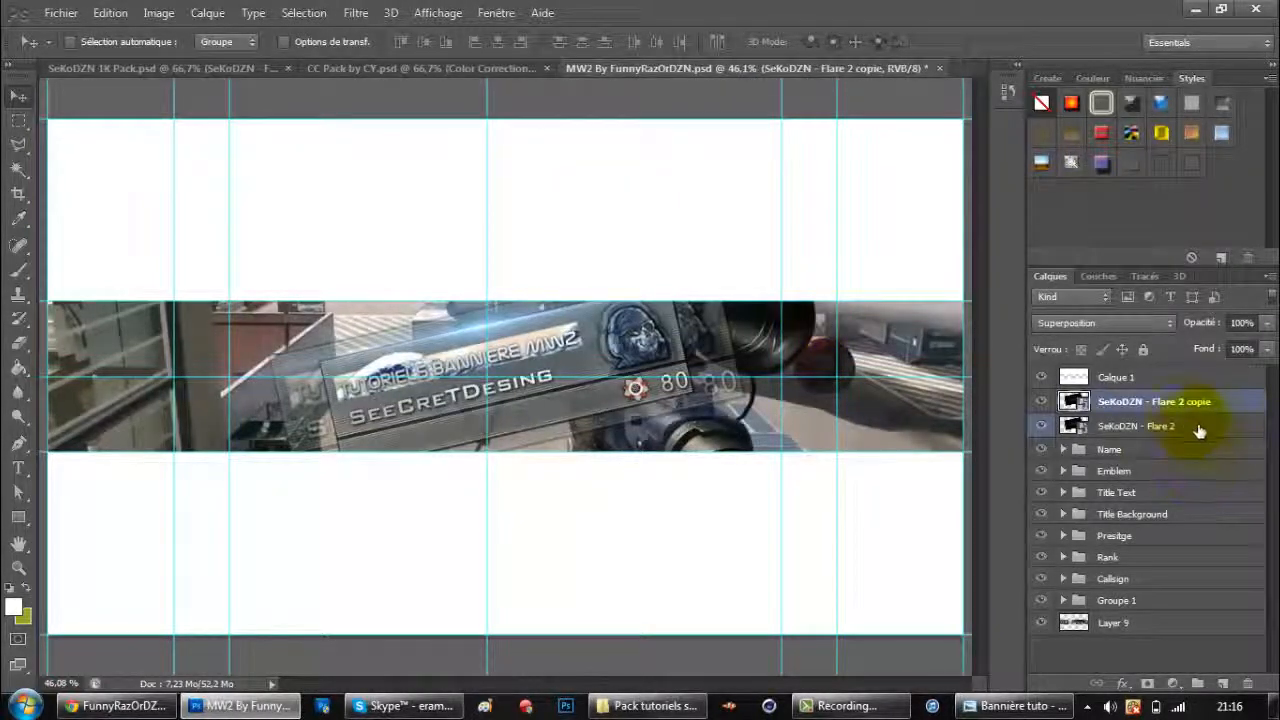
Duplicate both SeKoDZN - Flare 2 layers and move the two new copies along the callsign's lower edge.
{"action": "left_click", "coordinate": [1178, 430], "text": "shift"}
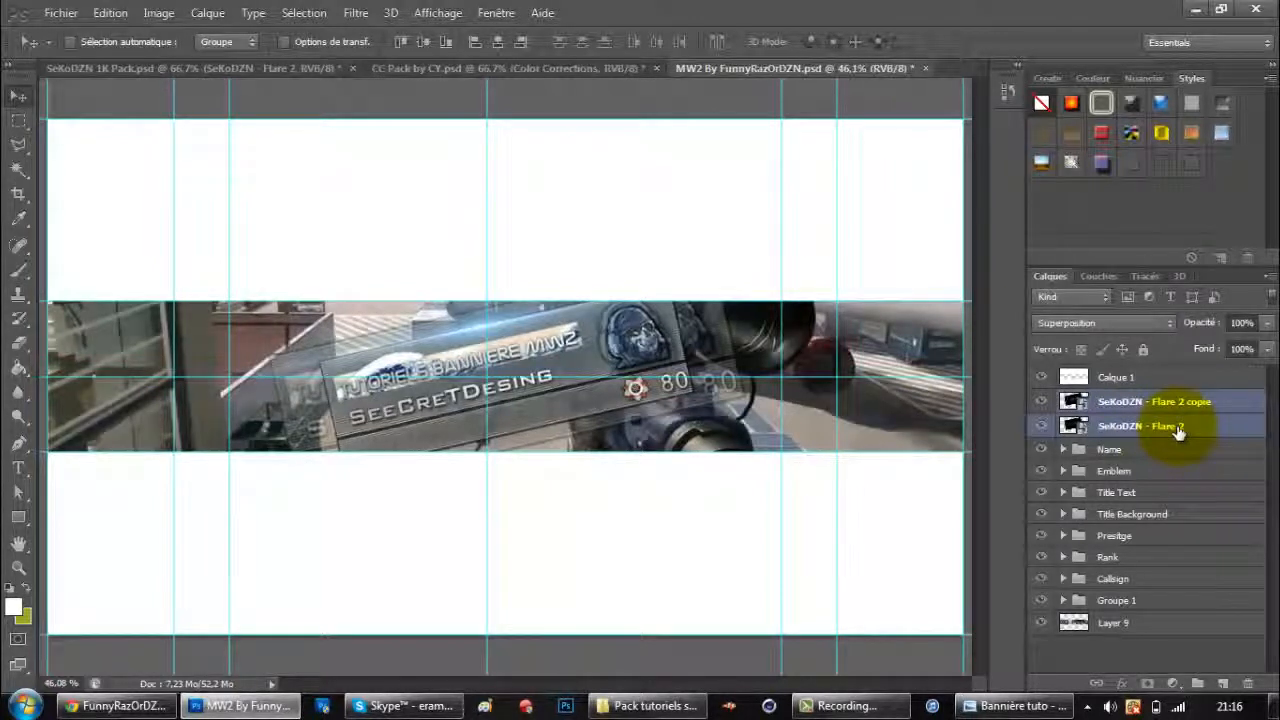
{"action": "key", "text": "ctrl+j"}
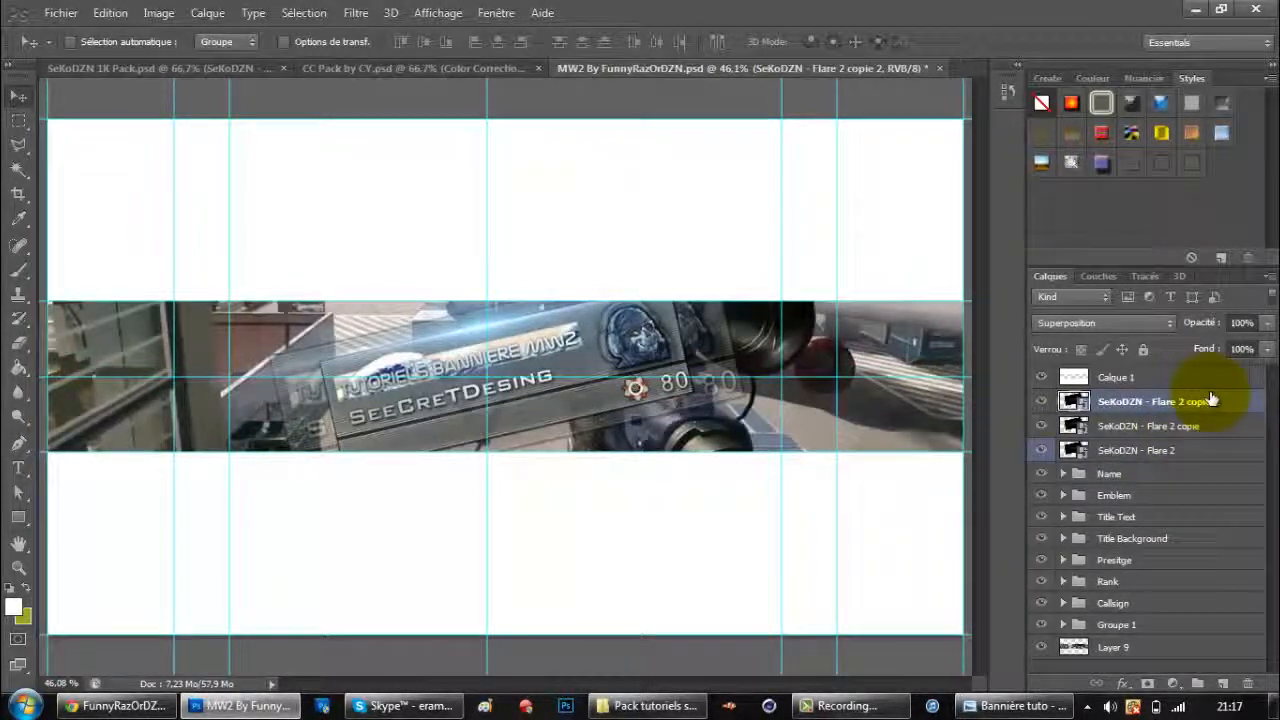
{"action": "key", "text": "ctrl+j"}
{"action": "left_click", "coordinate": [1210, 427], "text": "shift"}
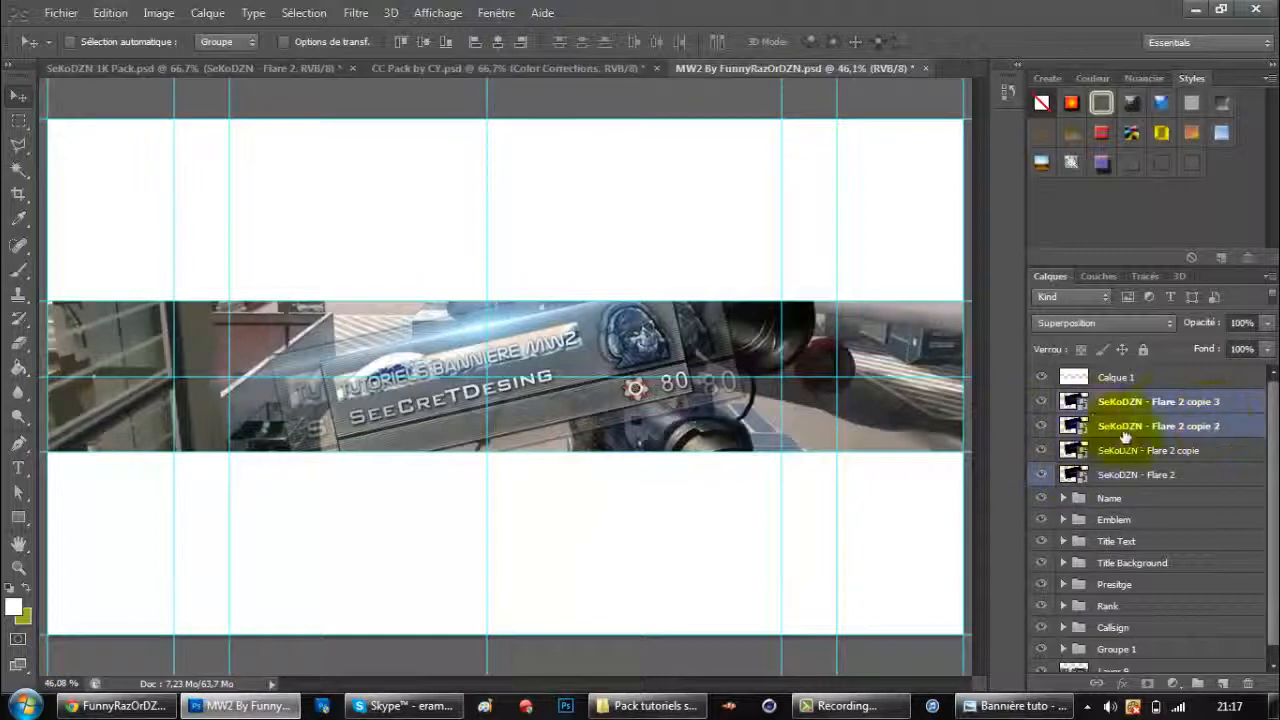
{"action": "left_click_drag", "start_coordinate": [682, 285], "coordinate": [700, 378]}
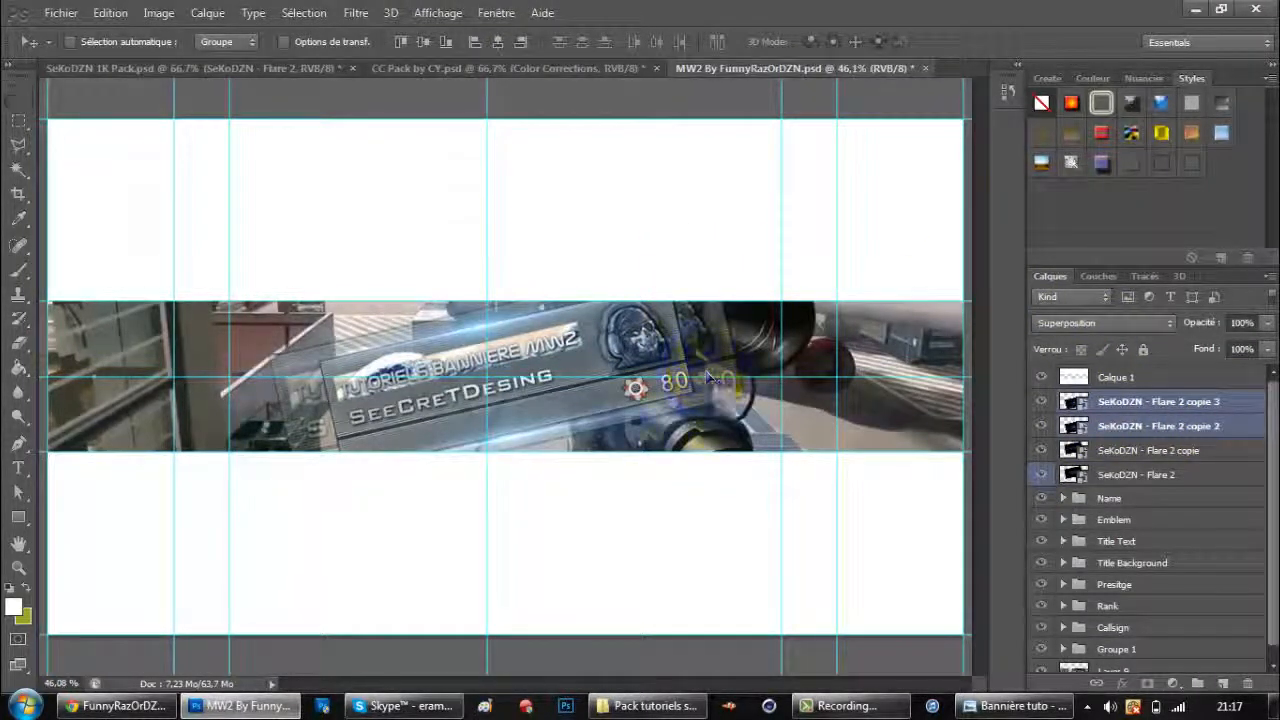
Rotate the two lower flare copies to about -1.87° to align them with the callsign's lower edge and apply the transformation.
{"action": "key", "text": "ctrl+t"}
{"action": "left_click_drag", "start_coordinate": [858, 490], "coordinate": [602, 362]}
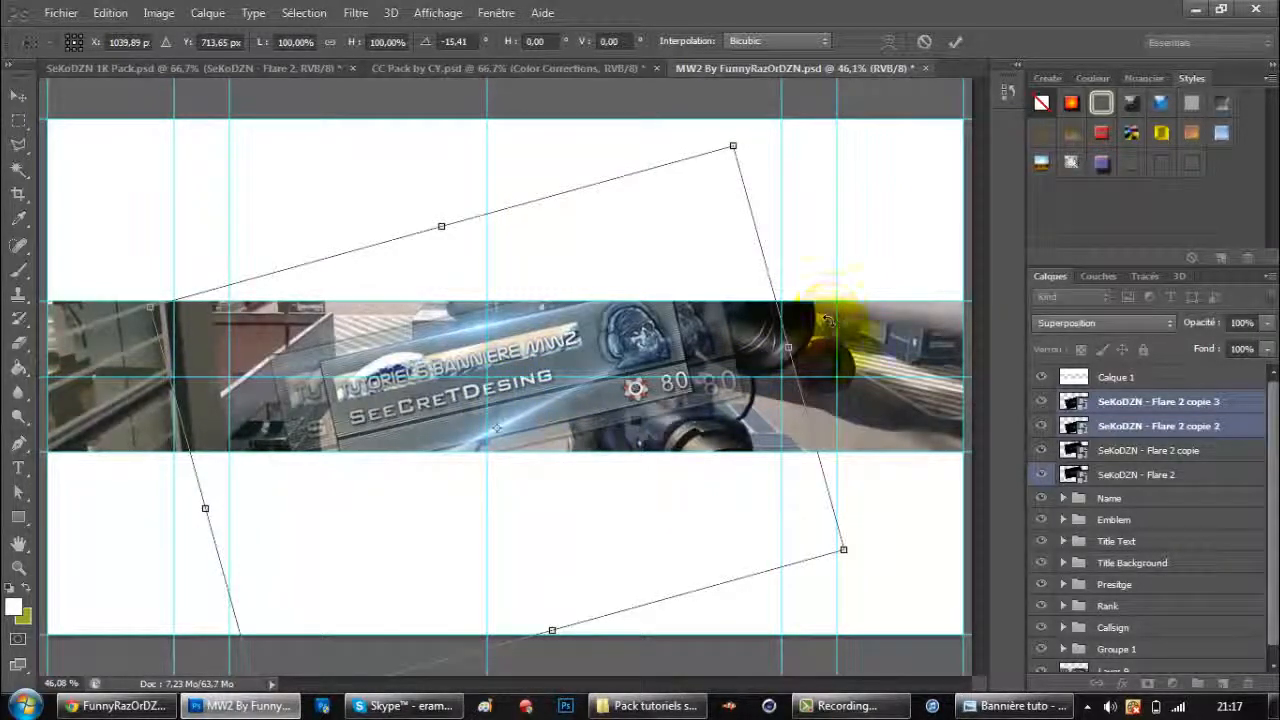
{"action": "left_click_drag", "start_coordinate": [828, 321], "coordinate": [858, 418]}
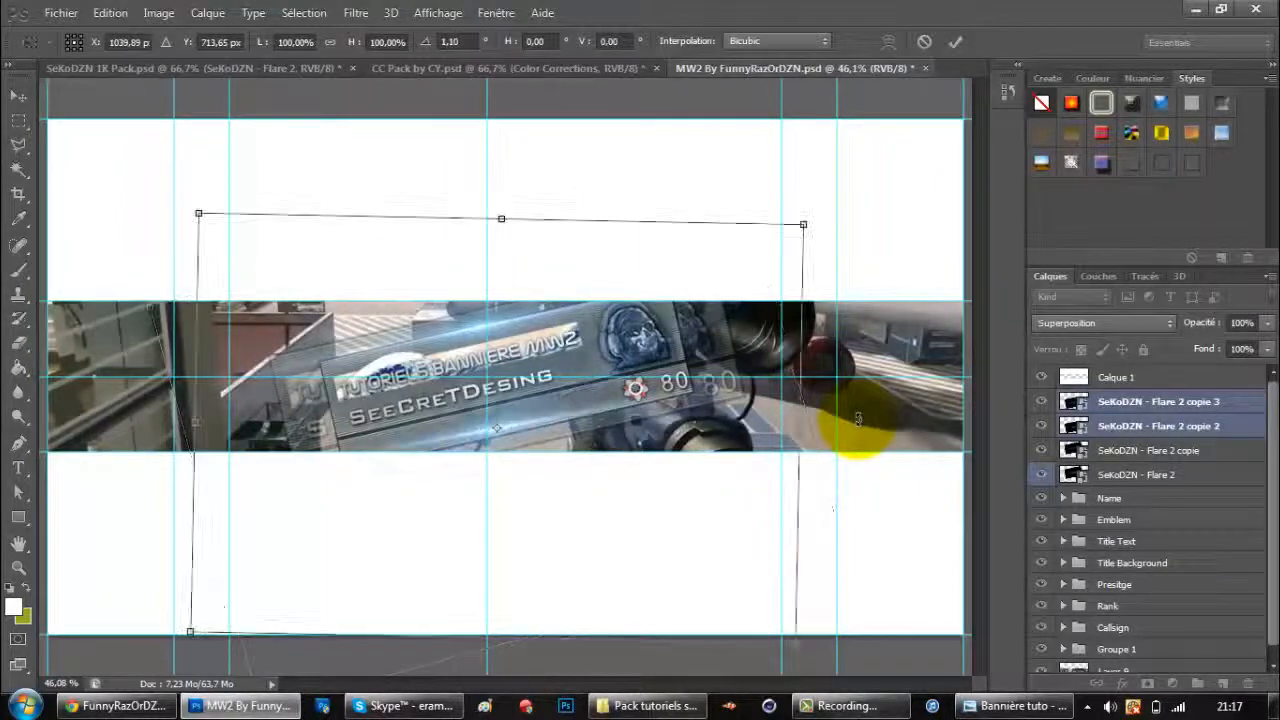
{"action": "left_click_drag", "start_coordinate": [858, 418], "coordinate": [858, 400]}
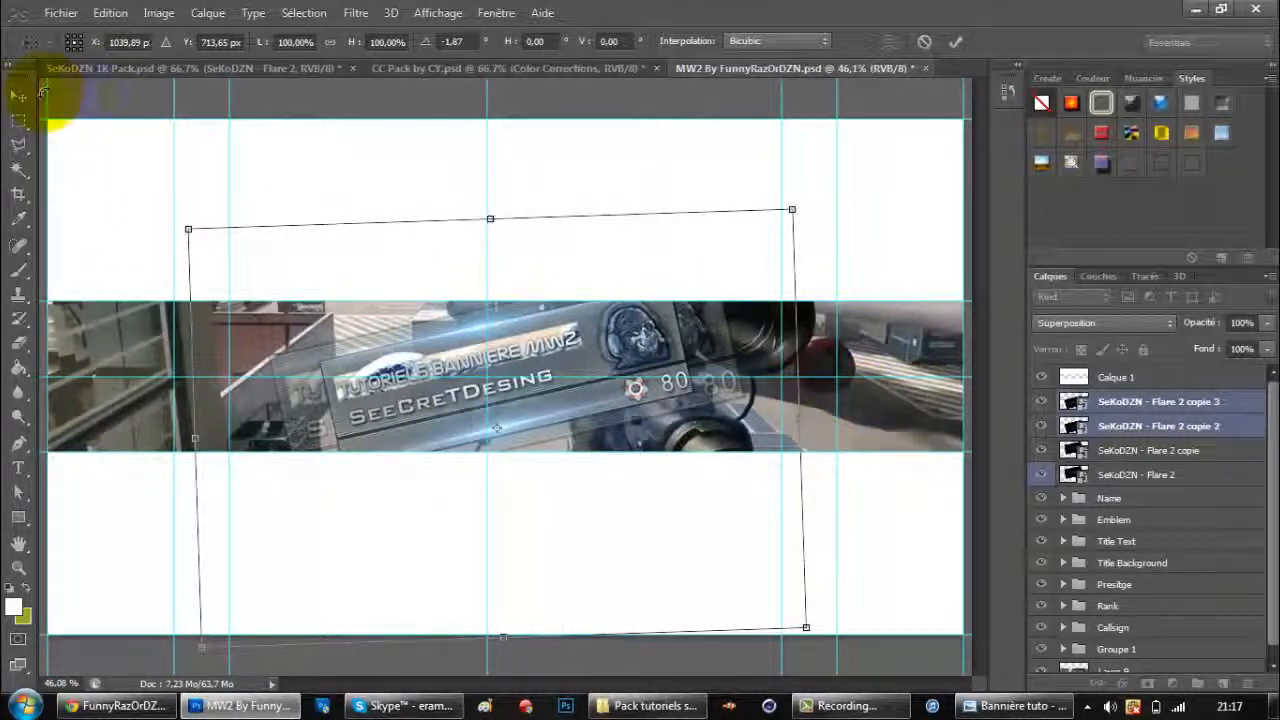
{"action": "left_click", "coordinate": [18, 97]}
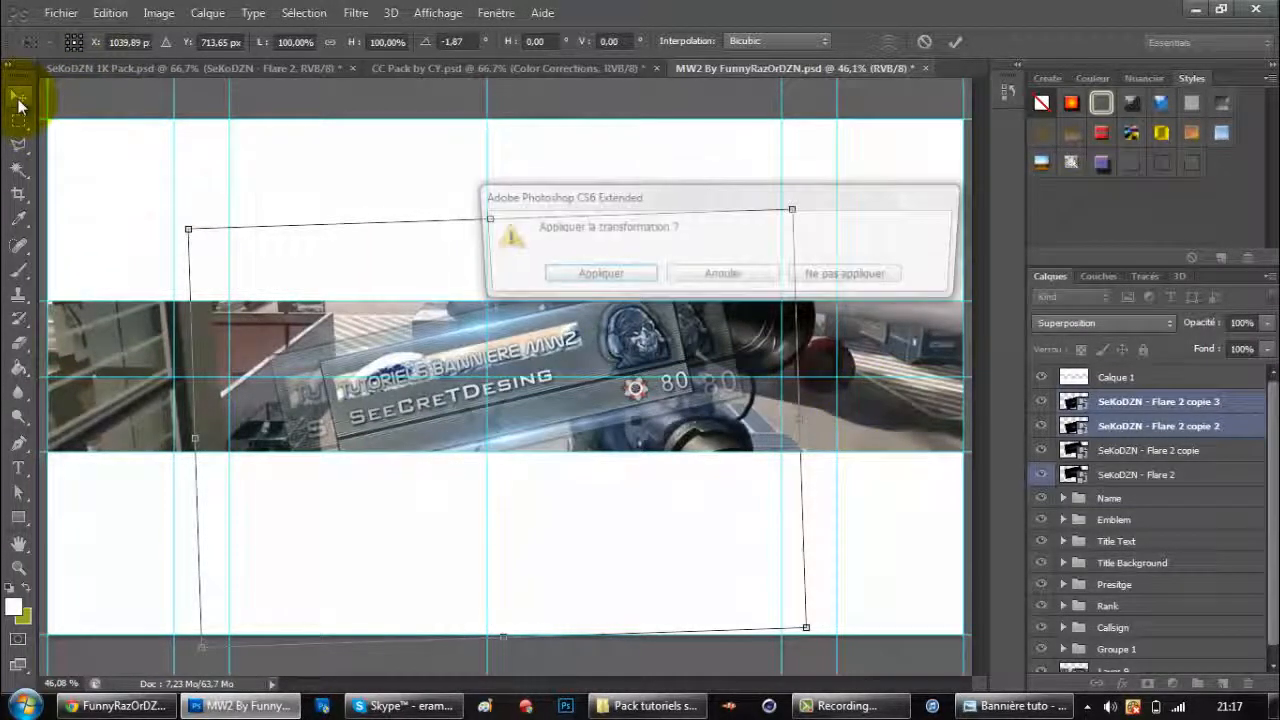
{"action": "left_click", "coordinate": [565, 273]}
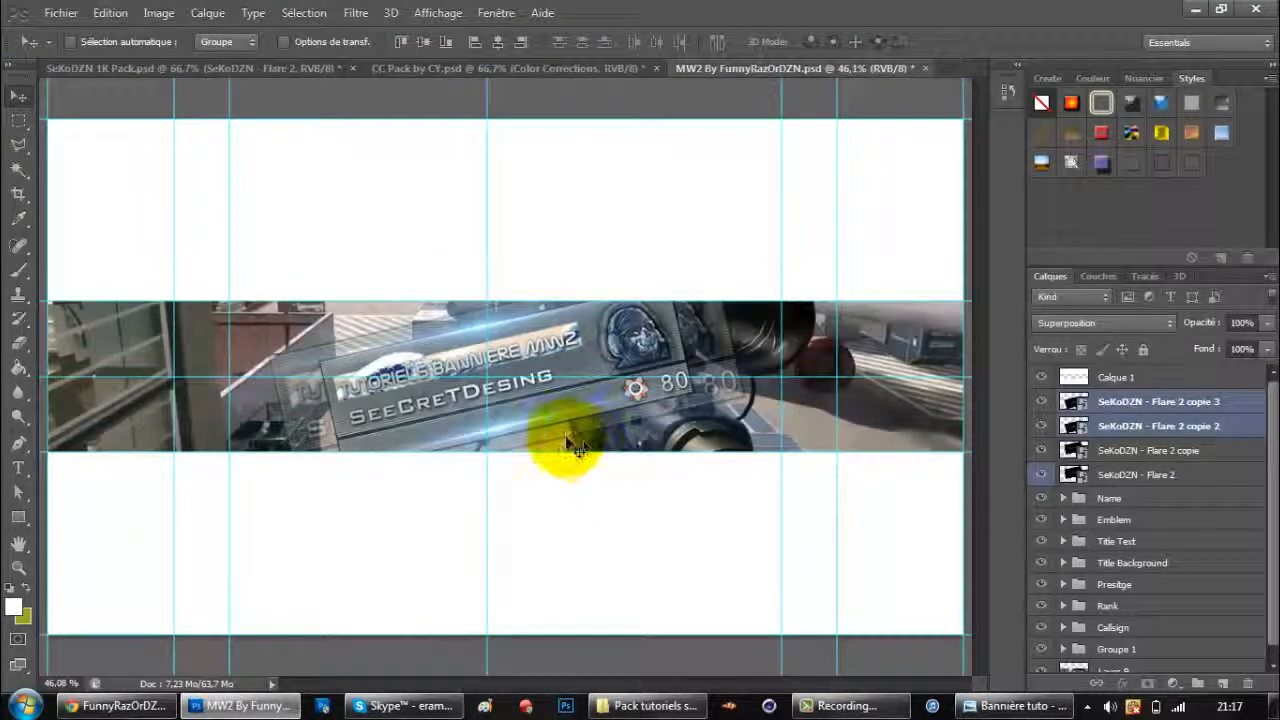
Shift the two lower flare copies slightly along the callsign's lower edge and fine-tune their rotation.
{"action": "left_click_drag", "start_coordinate": [569, 449], "coordinate": [588, 438]}
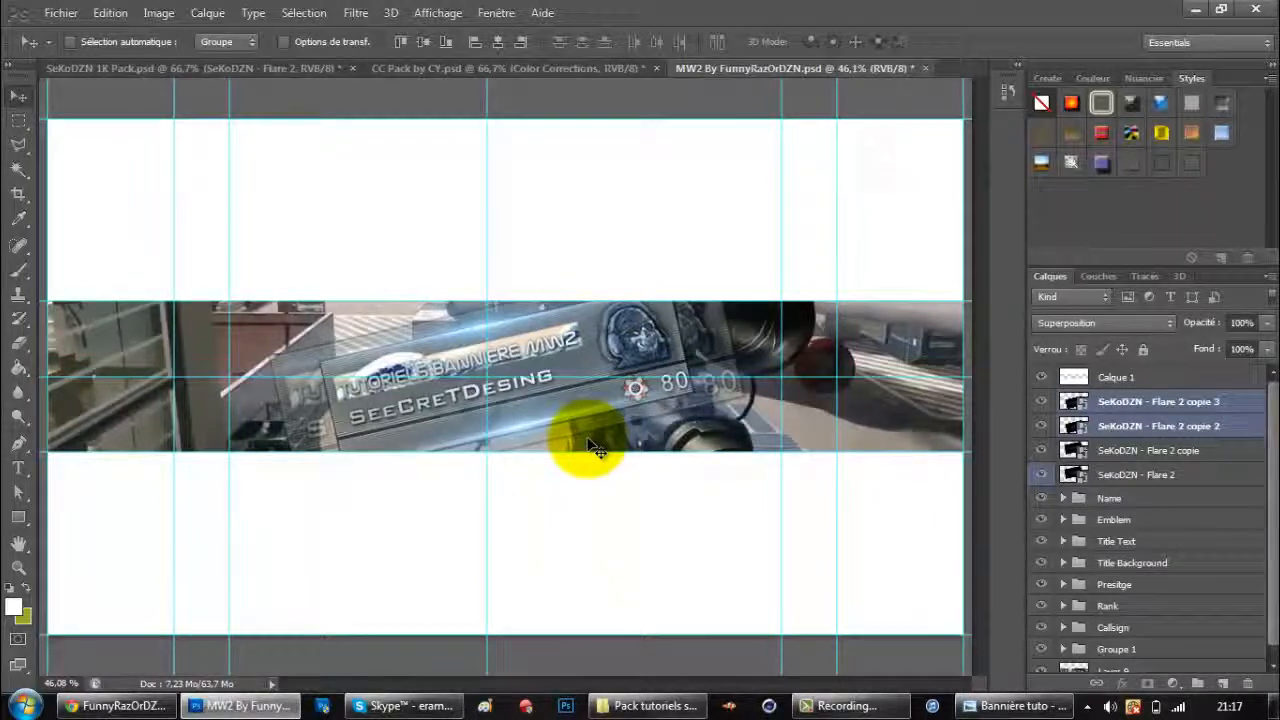
{"action": "key", "text": "ctrl+t"}
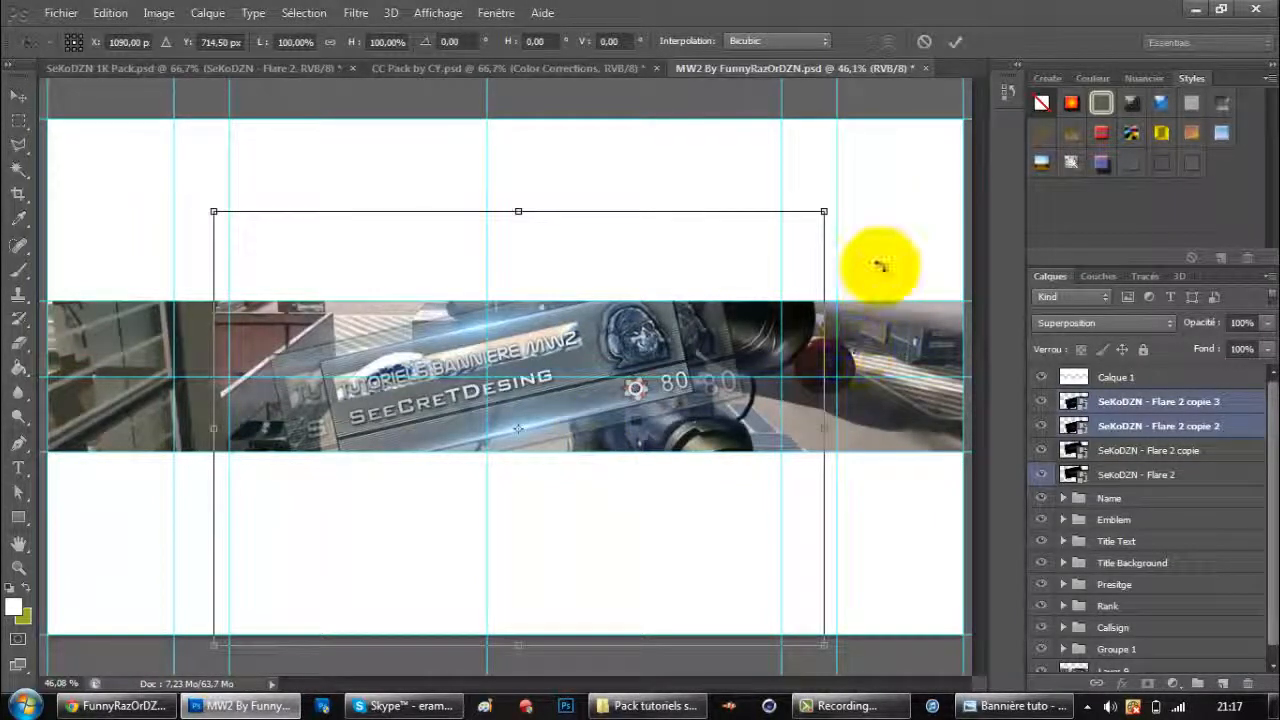
{"action": "left_click_drag", "start_coordinate": [880, 263], "coordinate": [880, 284]}
{"action": "key", "text": "Return"}
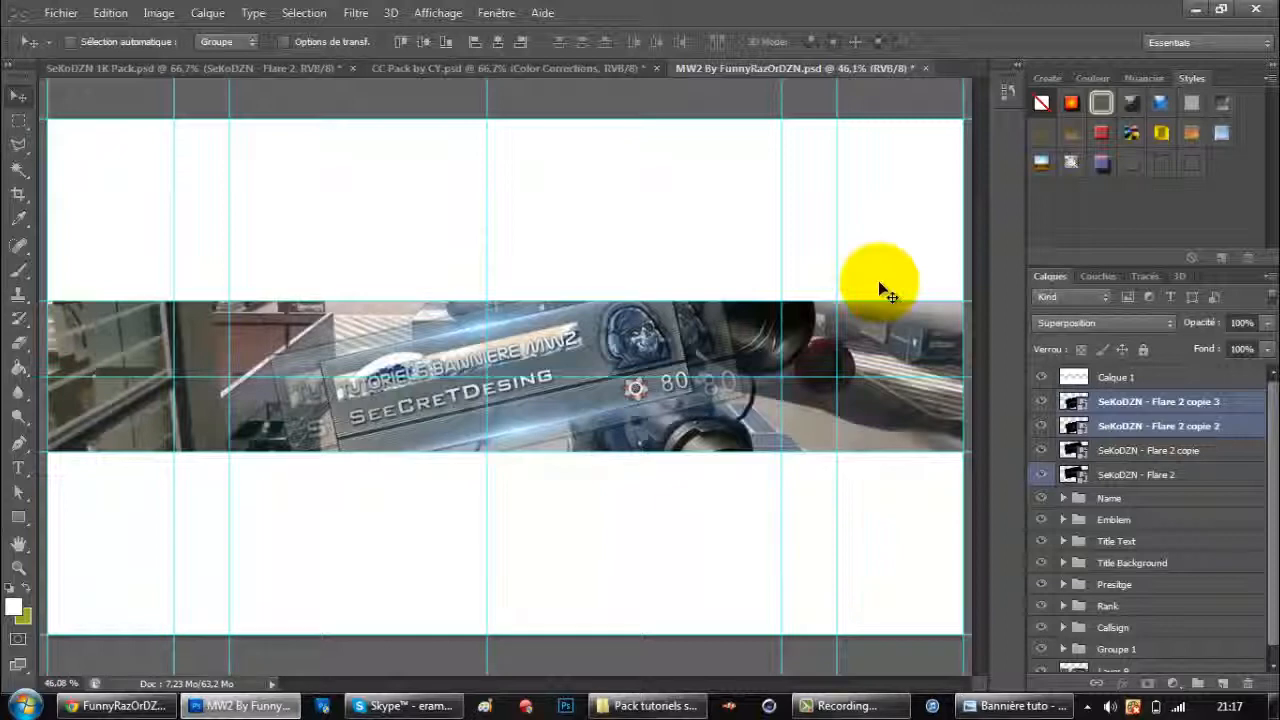
Merge all four SeKoDZN - Flare 2 layers into one and set its blend mode to Superposition.
{"action": "left_click", "coordinate": [1128, 451], "text": "shift"}
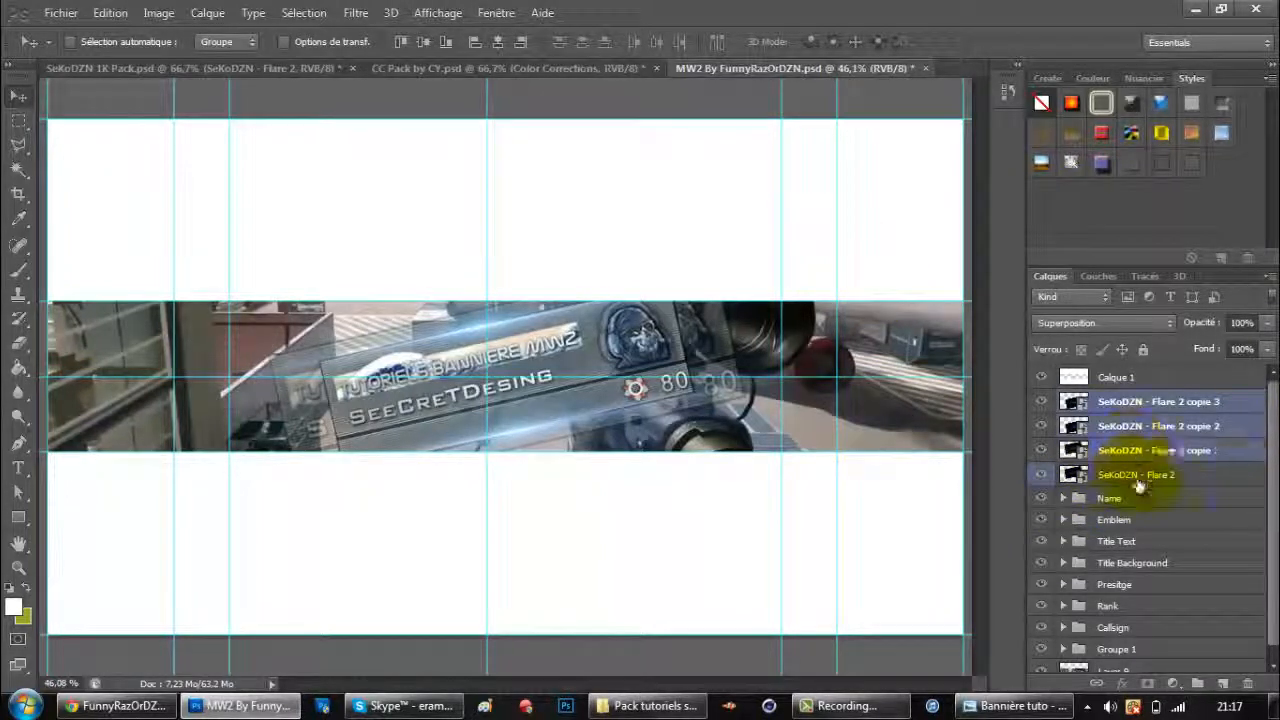
{"action": "left_click", "coordinate": [1135, 476], "text": "shift"}
{"action": "right_click", "coordinate": [1137, 479]}
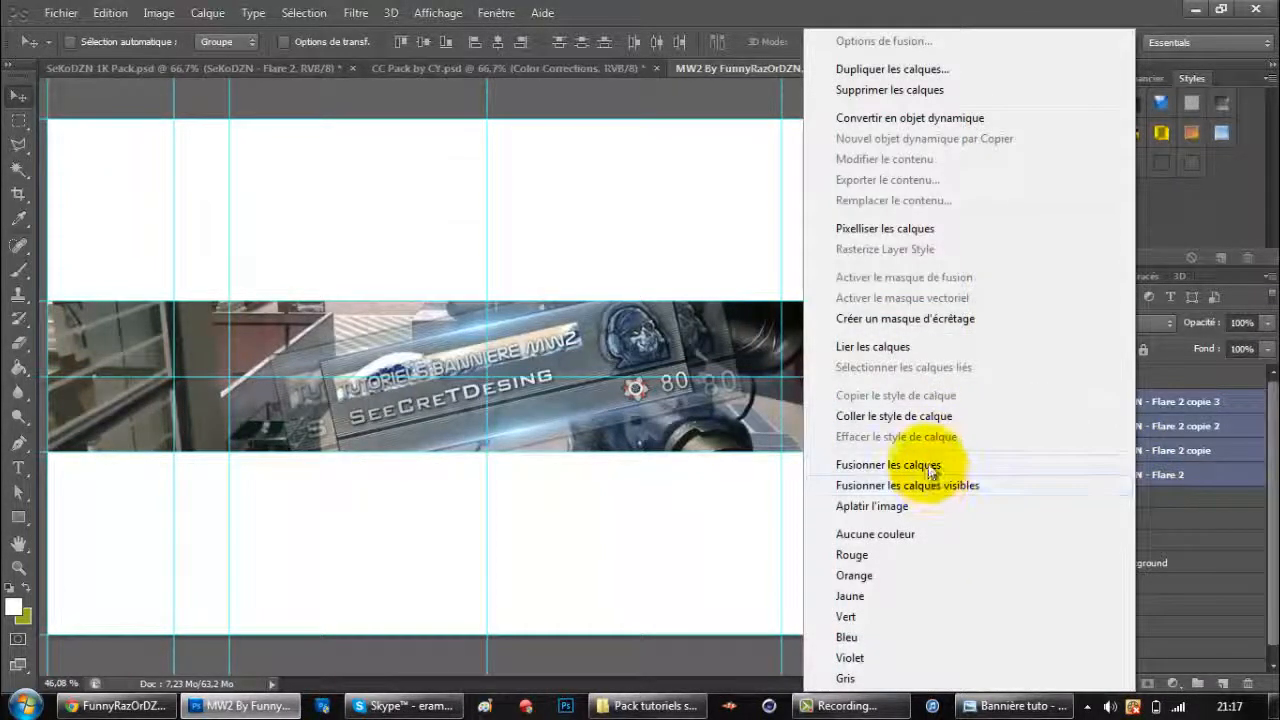
{"action": "left_click", "coordinate": [925, 465]}
{"action": "left_click", "coordinate": [1077, 329]}
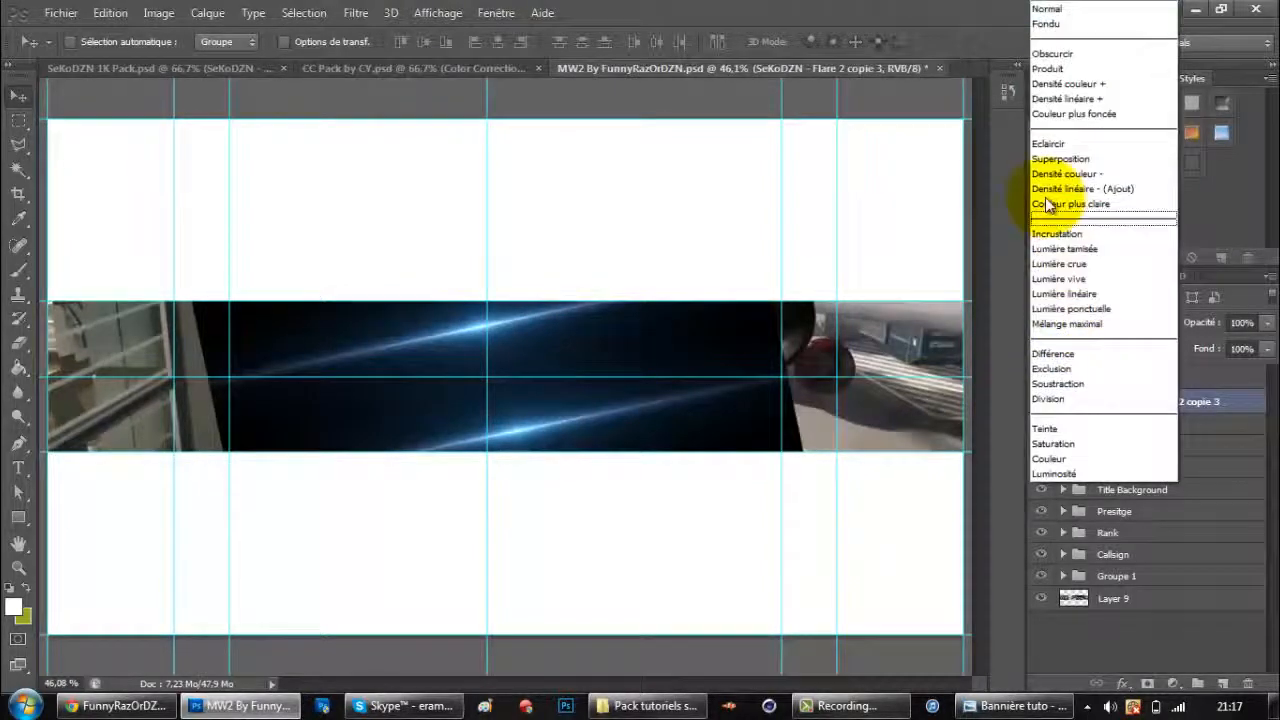
{"action": "left_click", "coordinate": [1062, 159]}
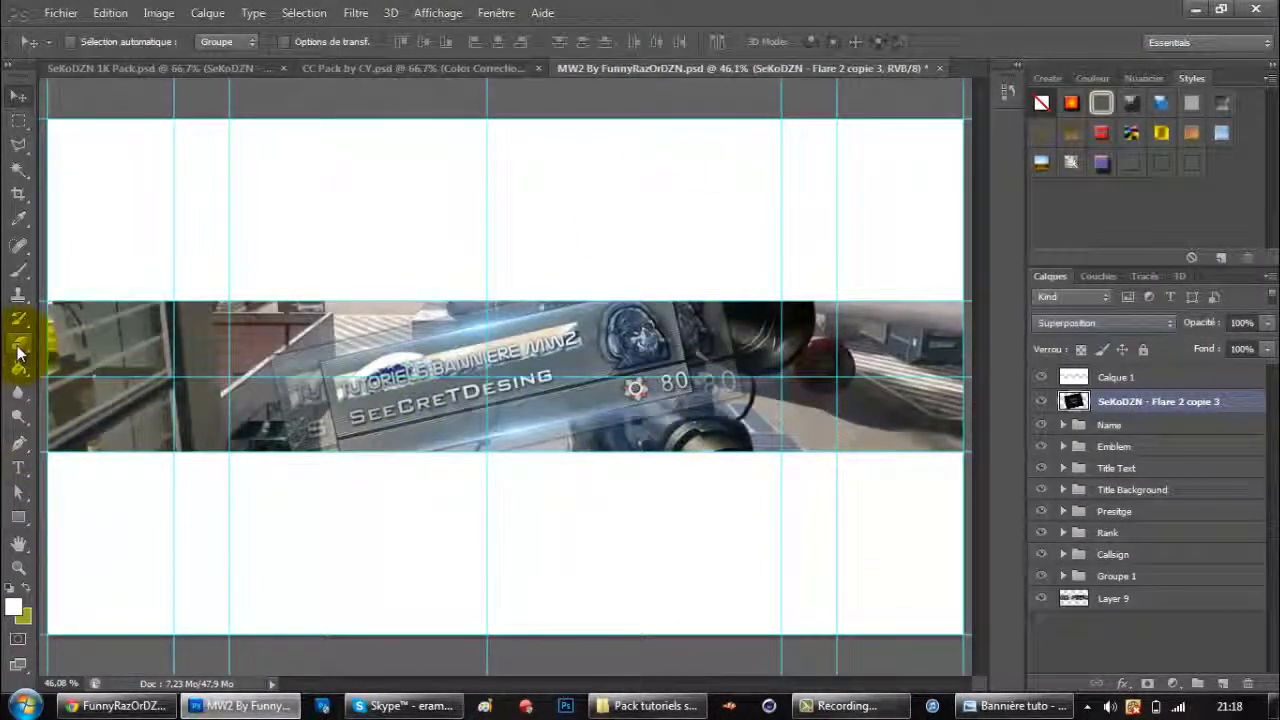
Erase the merged flare's excess glow around the callsign with a 257 px Eraser.
{"action": "left_click", "coordinate": [18, 343]}
{"action": "mouse_move", "coordinate": [300, 357]}
{"action": "left_mouse_down"}
{"action": "mouse_move", "coordinate": [250, 332]}
{"action": "mouse_move", "coordinate": [248, 379]}
{"action": "mouse_move", "coordinate": [222, 354]}
{"action": "mouse_move", "coordinate": [200, 379]}
{"action": "mouse_move", "coordinate": [214, 414]}
{"action": "left_mouse_up"}
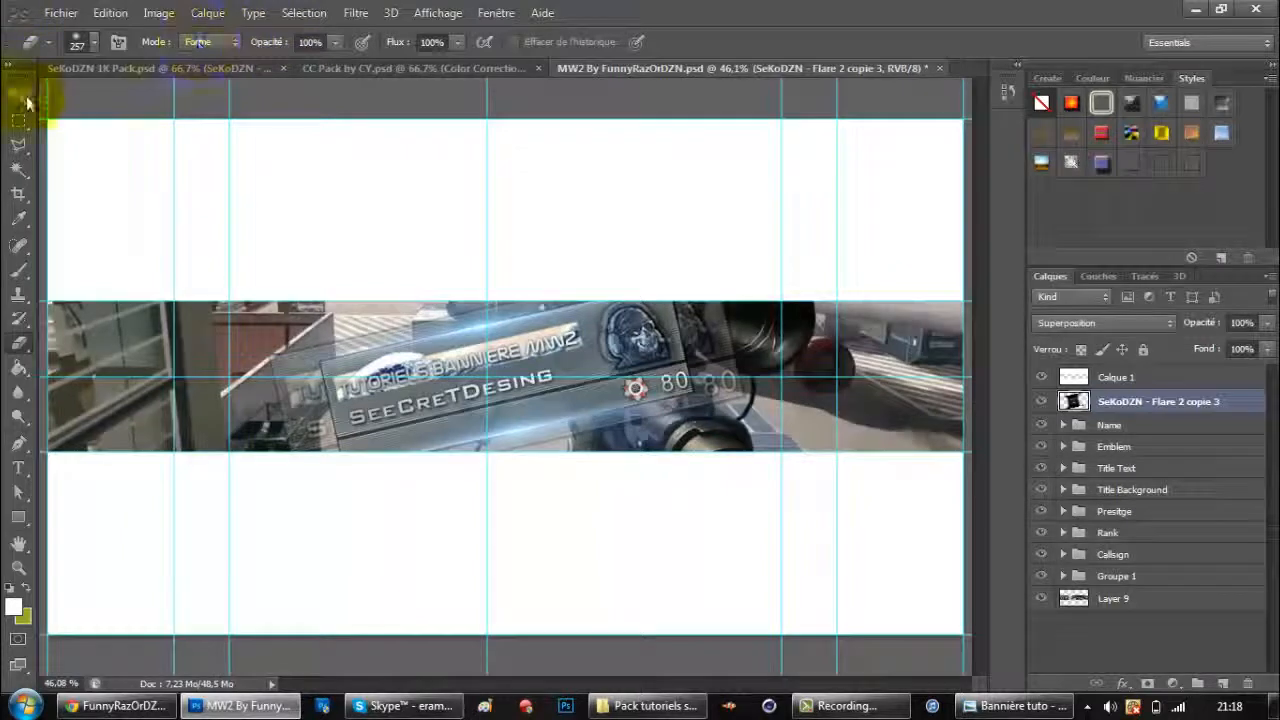
{"action": "left_click", "coordinate": [24, 96]}
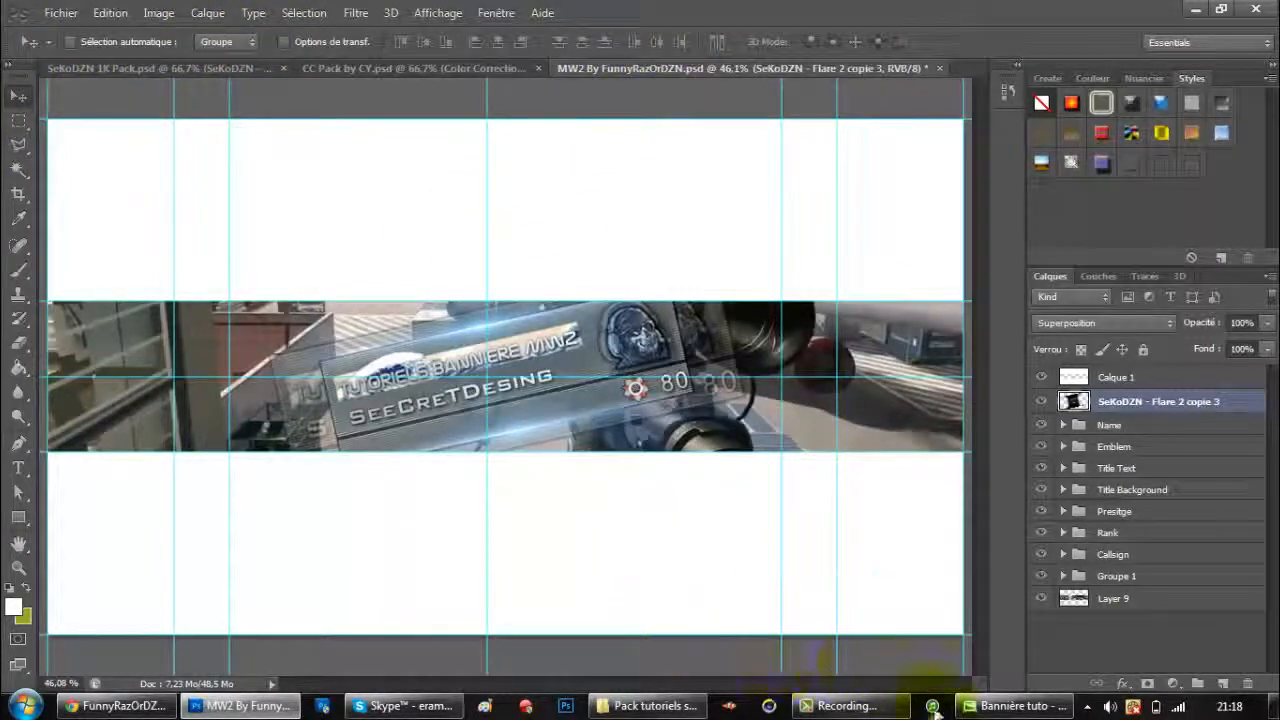
Check the Bannière tuto reference, then duplicate the CC7 group from CC Pack by CY.psd into MW2 By FunnyRazOrDZN.psd.
{"action": "left_click", "coordinate": [985, 706]}
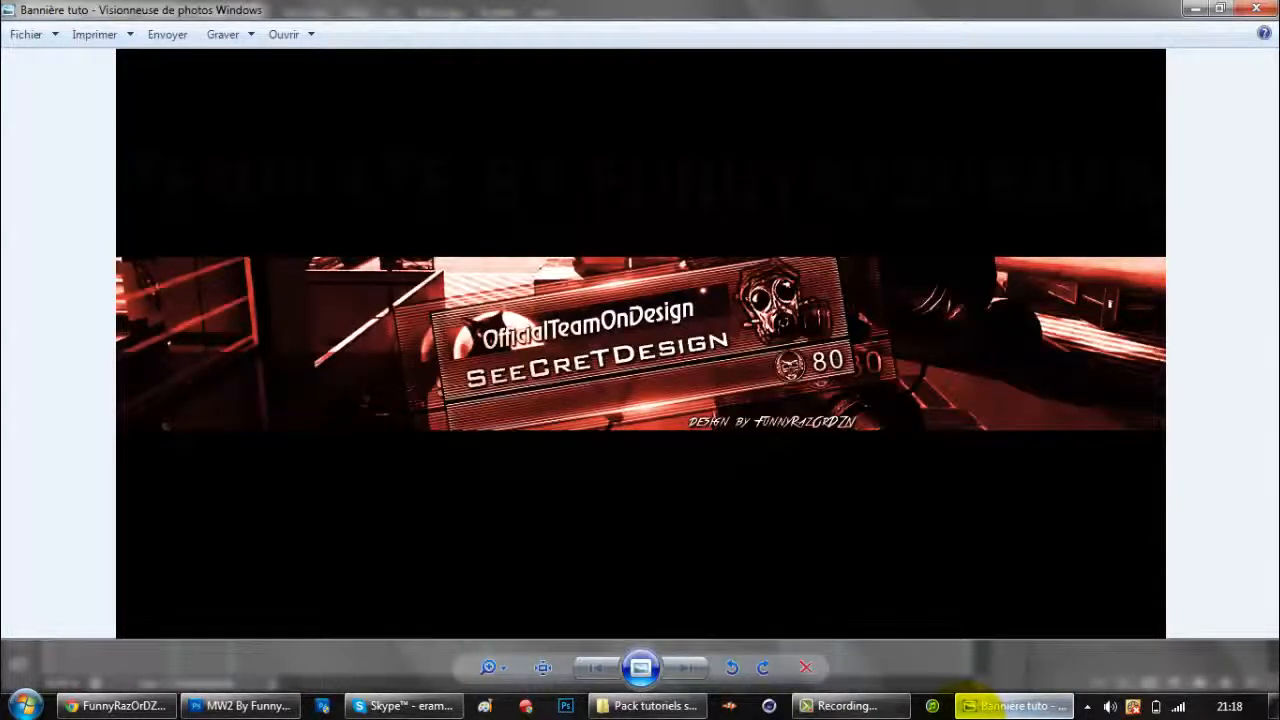
{"action": "left_click", "coordinate": [1005, 706]}
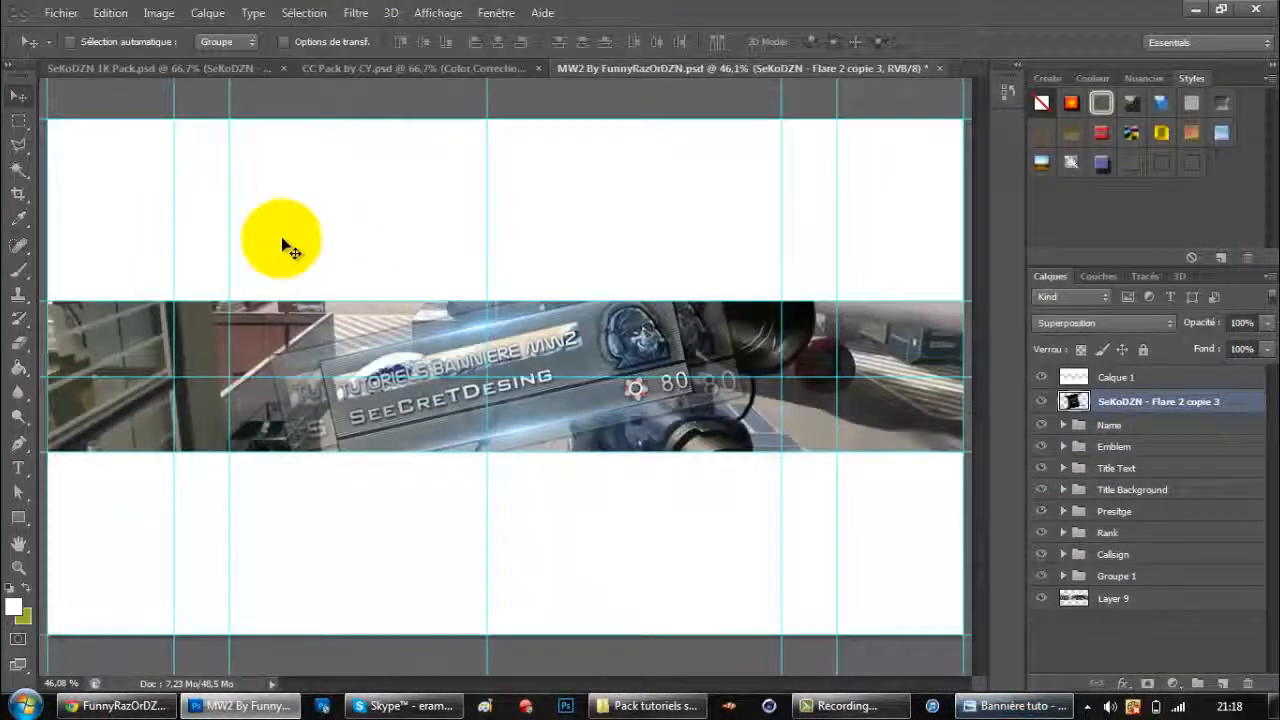
{"action": "left_click", "coordinate": [365, 70]}
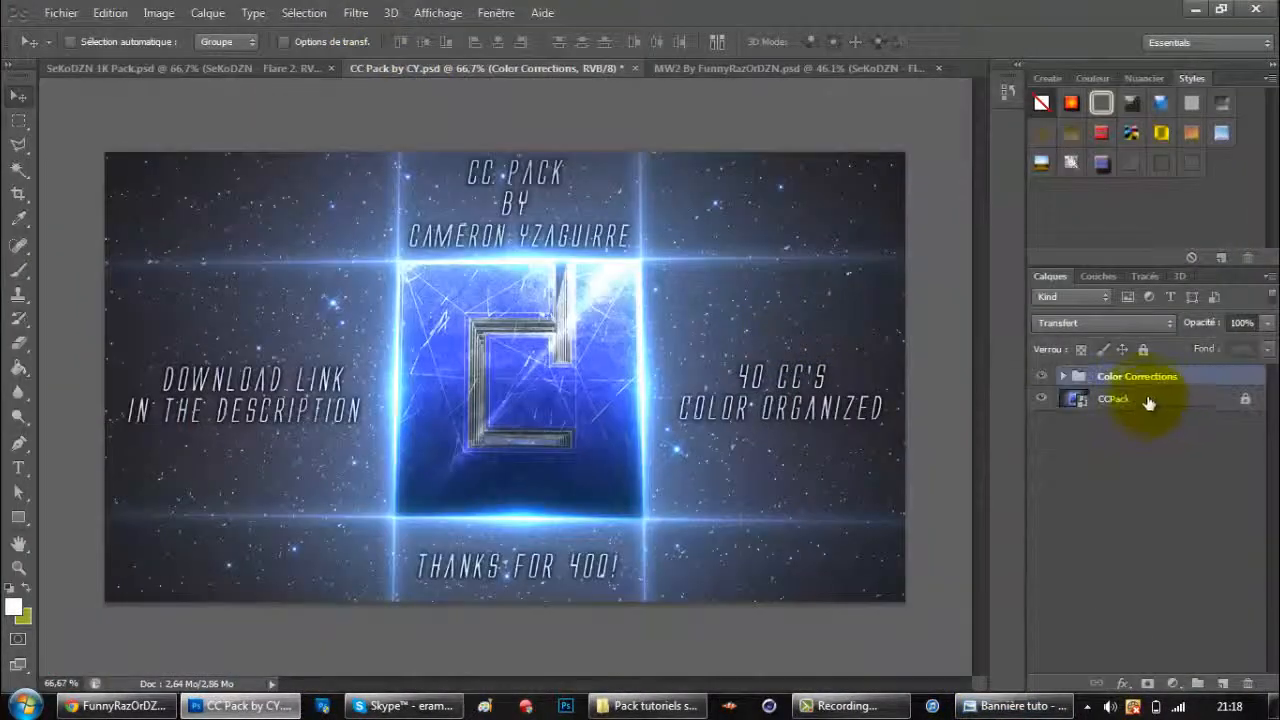
{"action": "left_click", "coordinate": [1062, 376]}
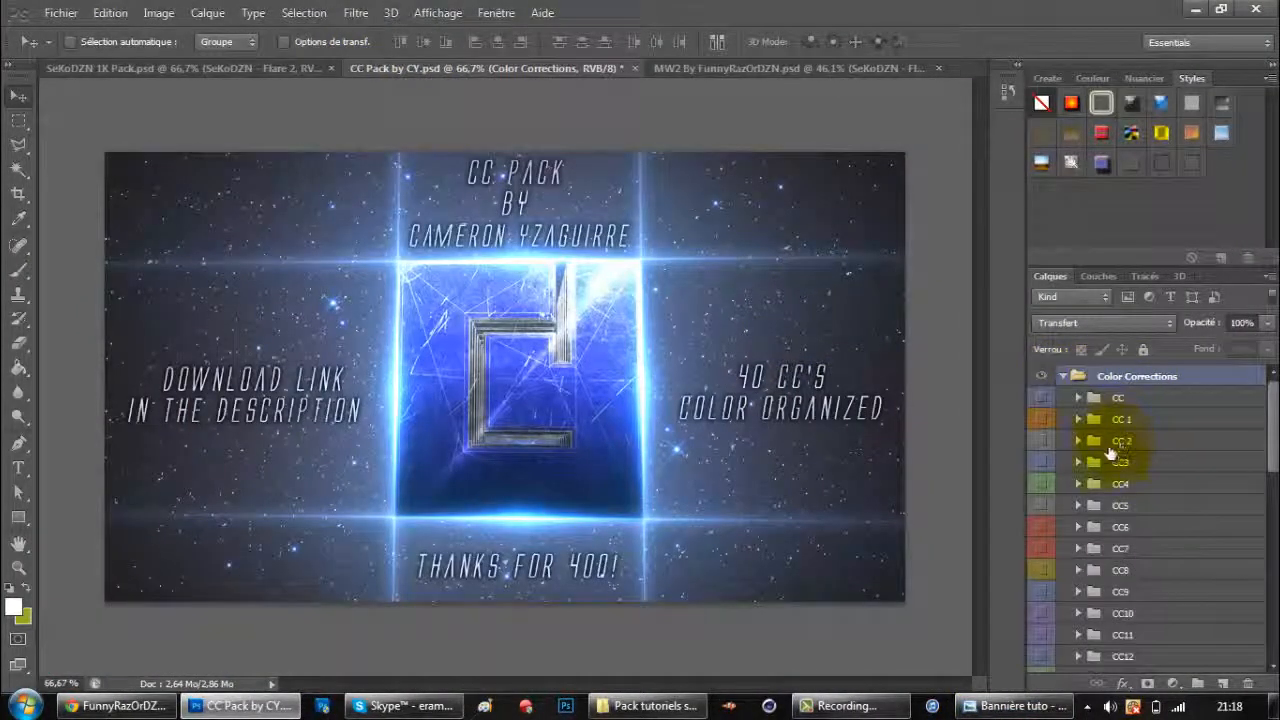
{"action": "left_click", "coordinate": [1131, 551]}
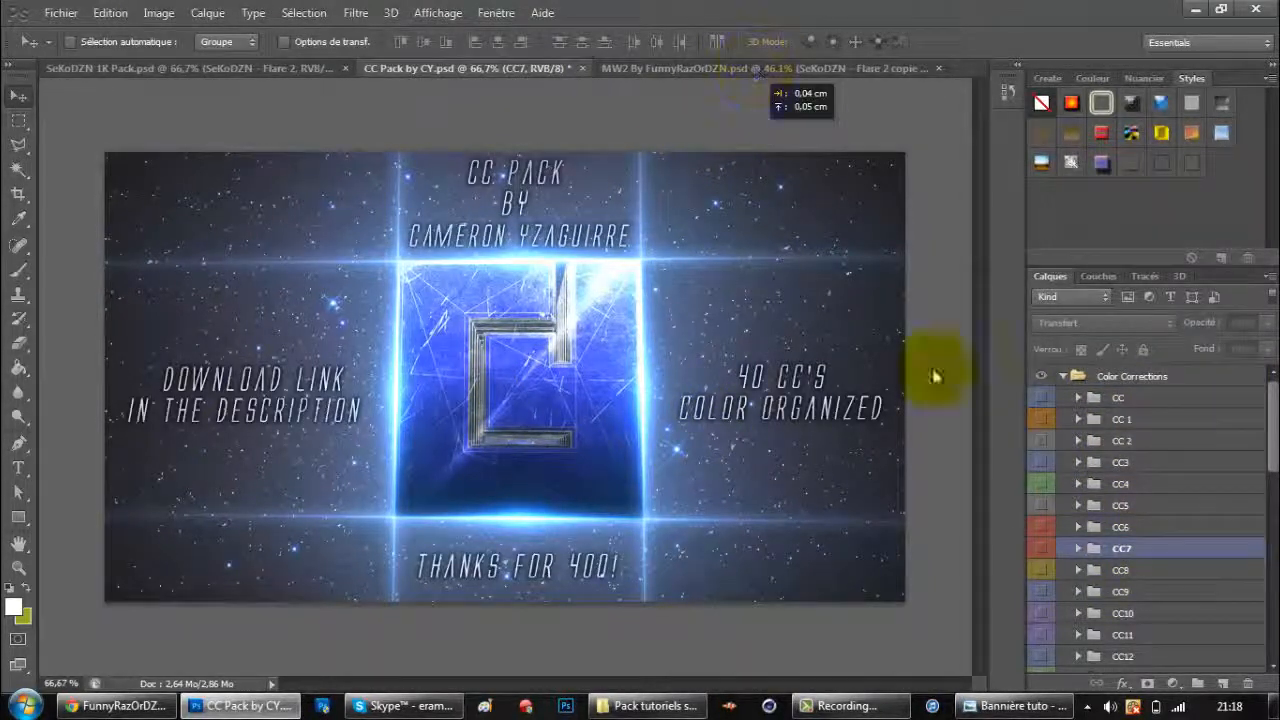
{"action": "right_click", "coordinate": [1119, 549]}
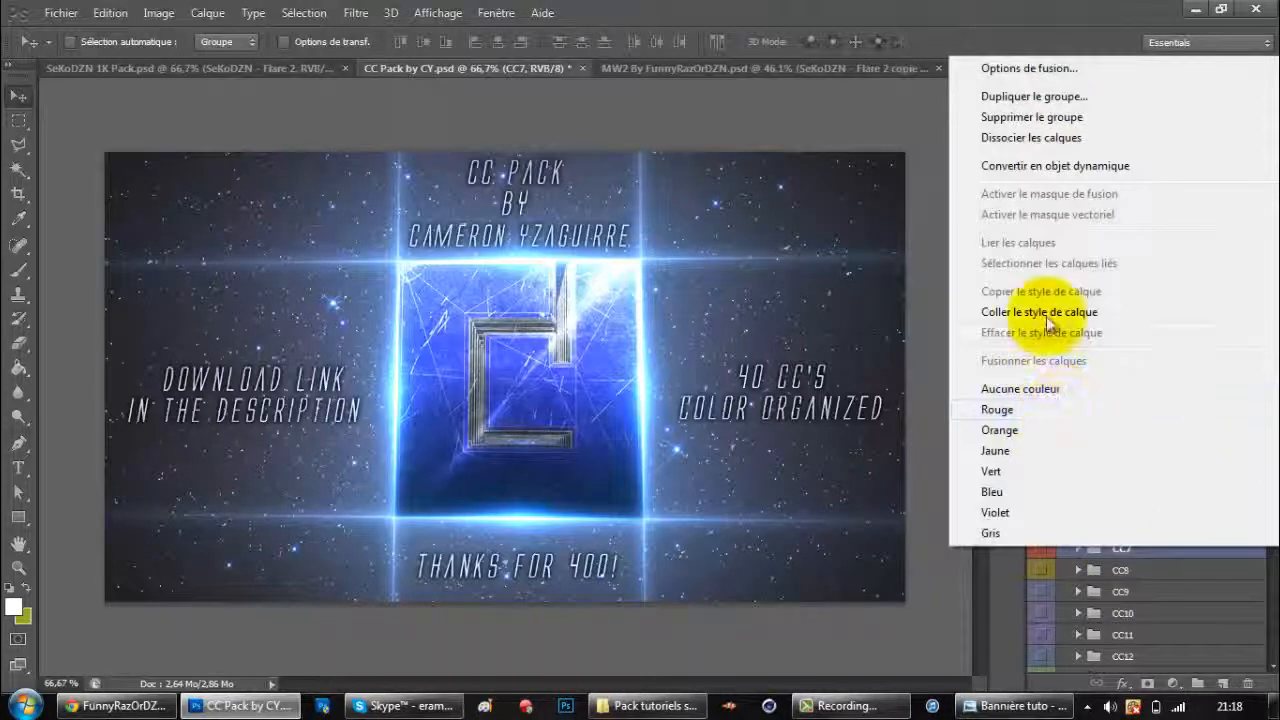
{"action": "left_click", "coordinate": [1052, 100]}
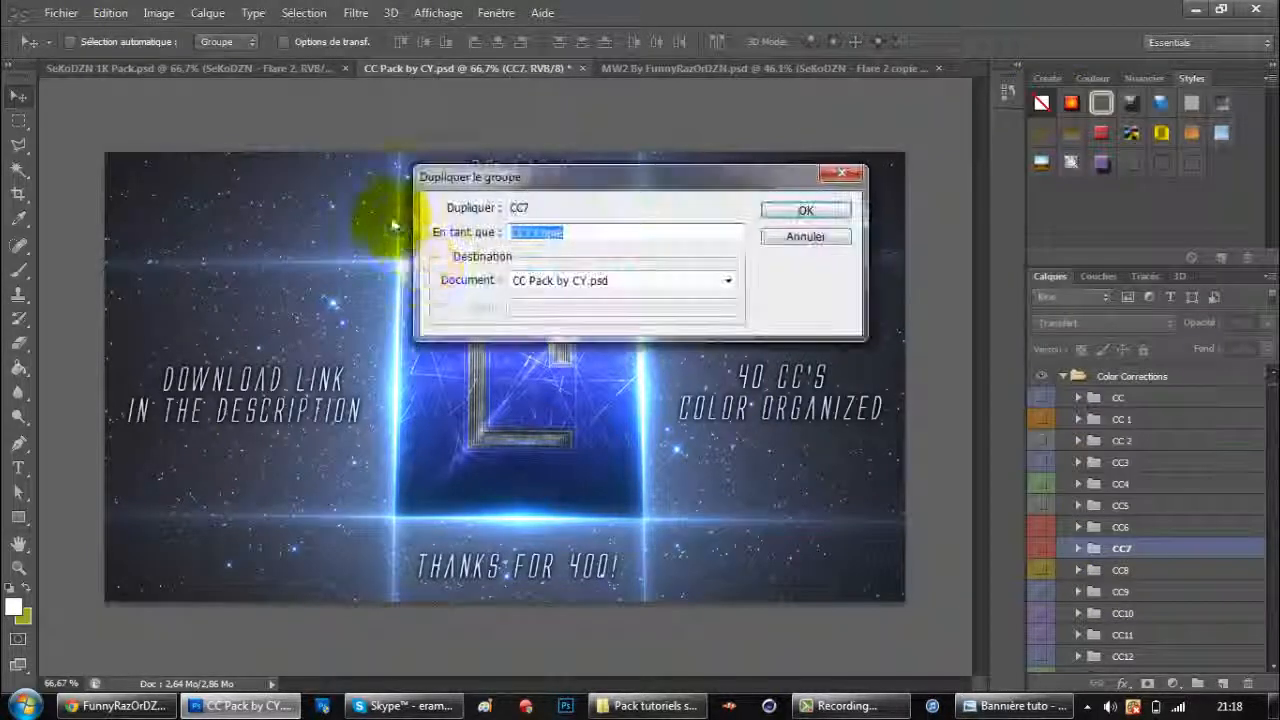
{"action": "left_click", "coordinate": [597, 284]}
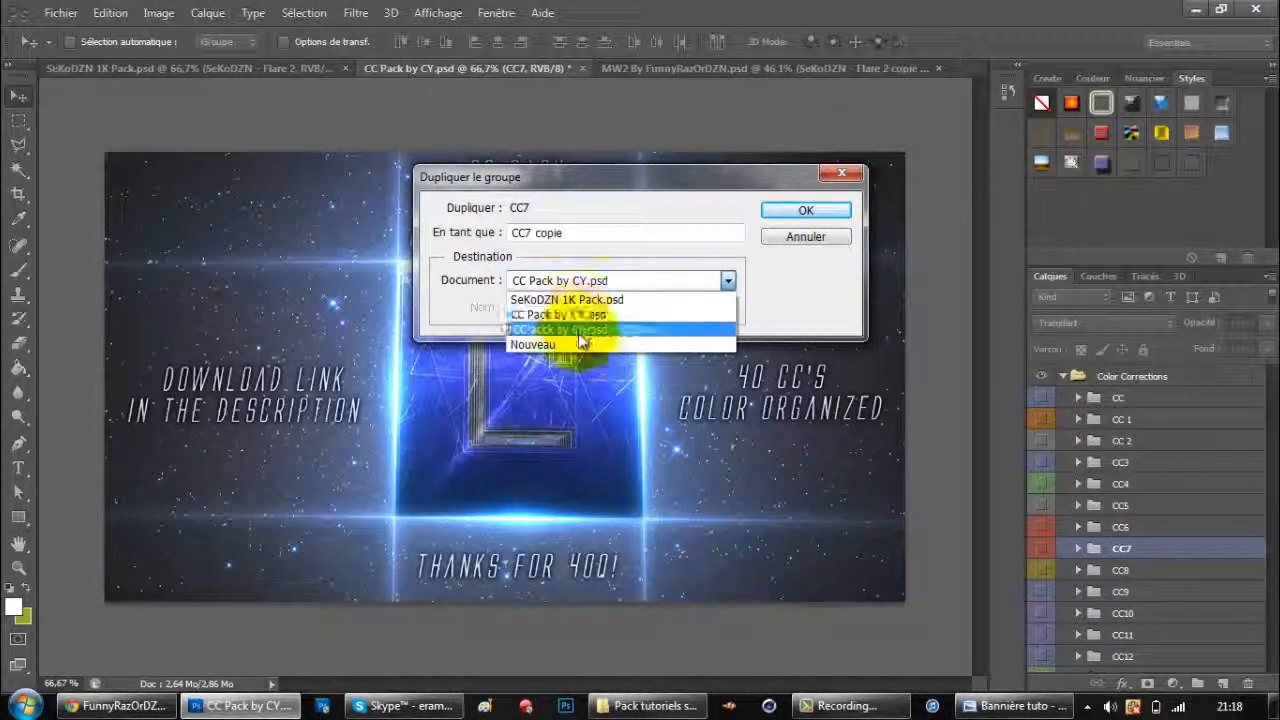
{"action": "left_click", "coordinate": [582, 328]}
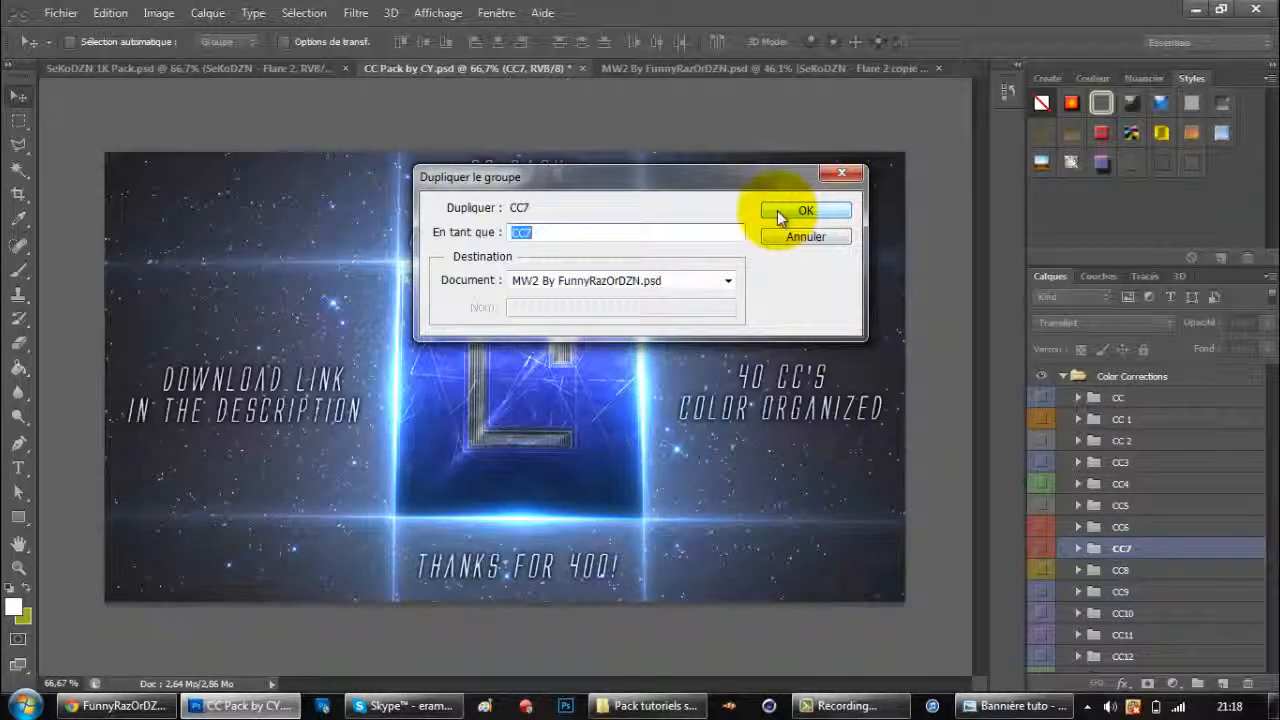
{"action": "left_click", "coordinate": [777, 210]}
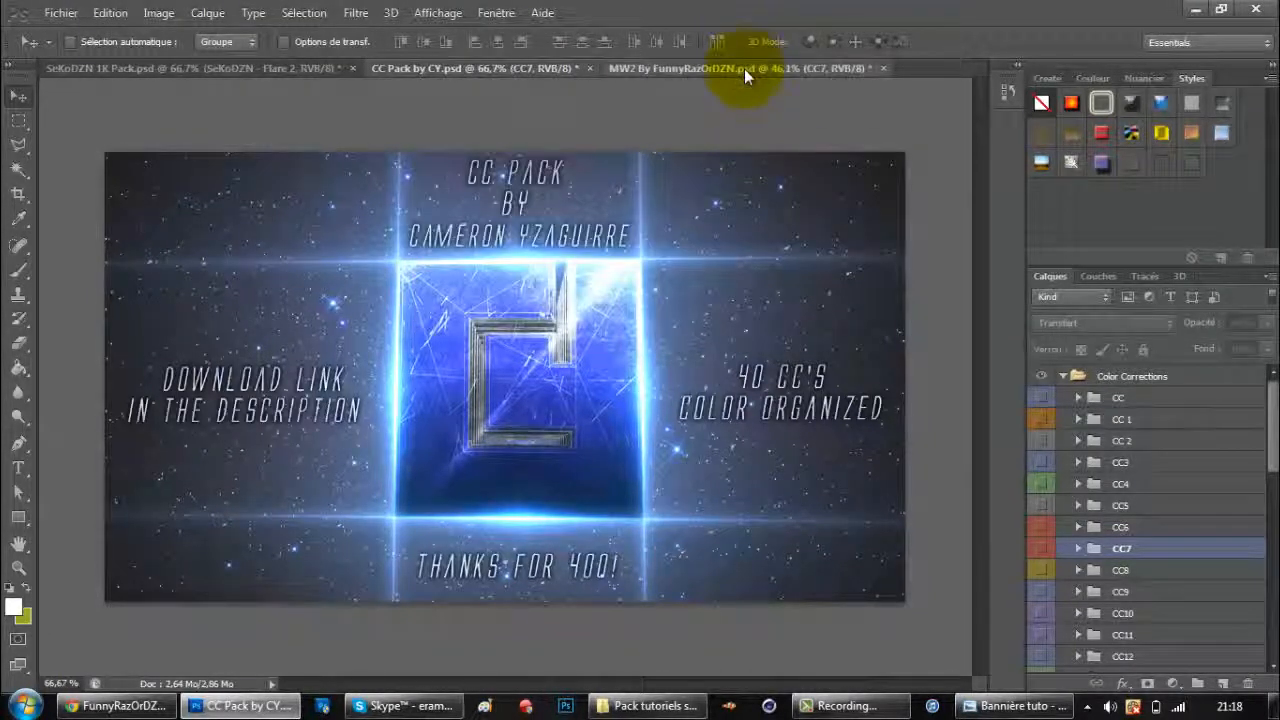
In the MW2 banner, place the CC7 group above Calque 1 and make it visible.
{"action": "left_click", "coordinate": [745, 67]}
{"action": "left_click_drag", "start_coordinate": [1127, 405], "coordinate": [1130, 370]}
{"action": "left_click", "coordinate": [1043, 377]}
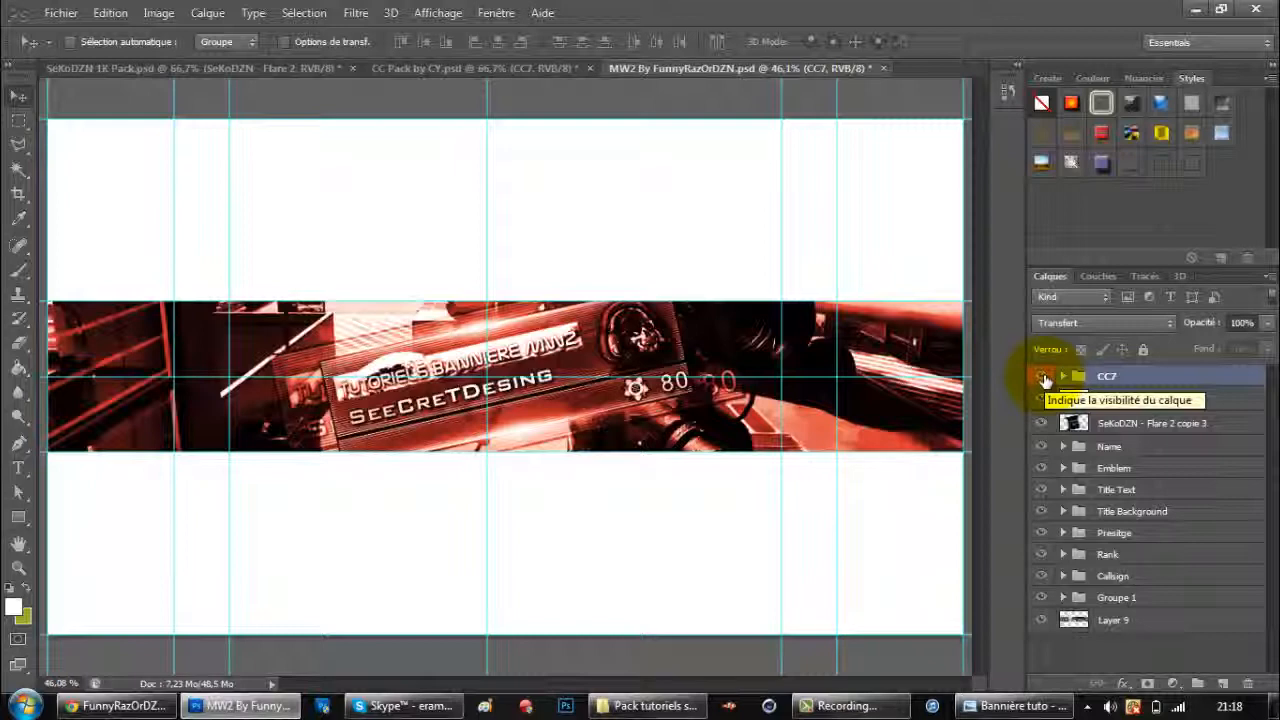
Compare the banner side by side with the Bannière tuto reference image, then close the reference.
{"action": "left_click", "coordinate": [967, 709]}
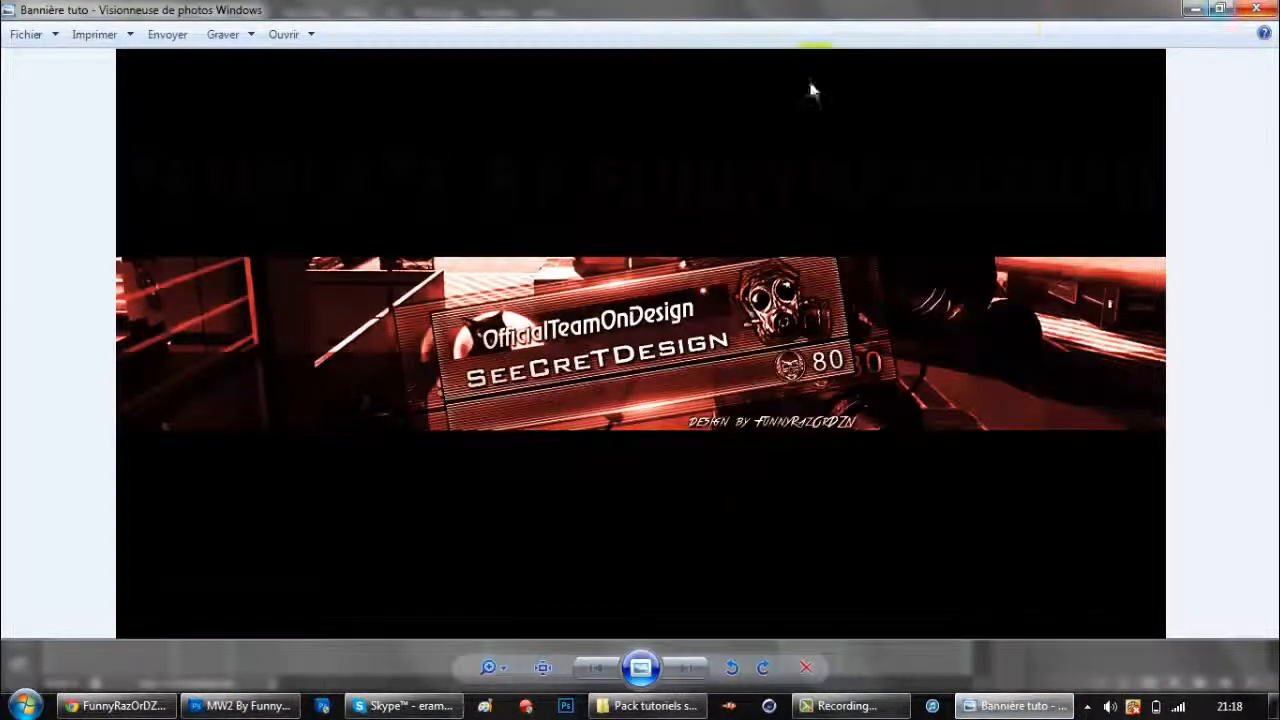
{"action": "left_click", "coordinate": [1219, 8]}
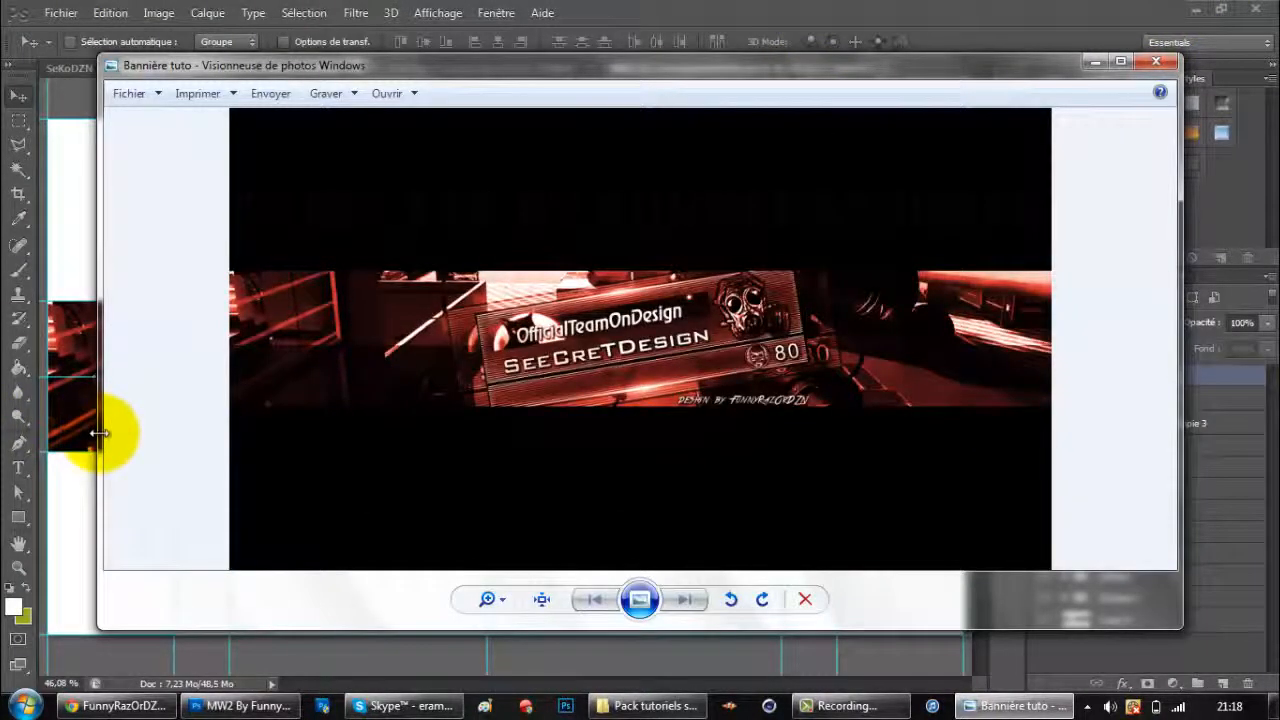
{"action": "left_click_drag", "start_coordinate": [98, 433], "coordinate": [617, 420]}
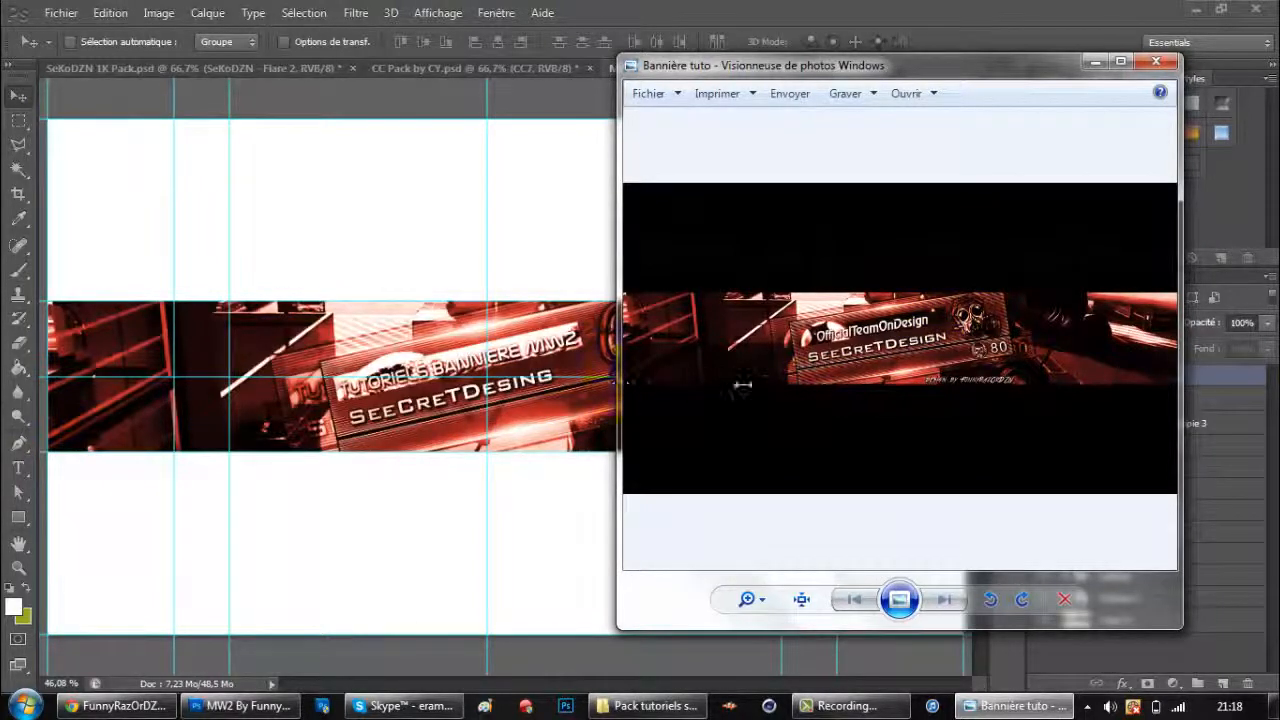
{"action": "left_click_drag", "start_coordinate": [742, 384], "coordinate": [789, 384]}
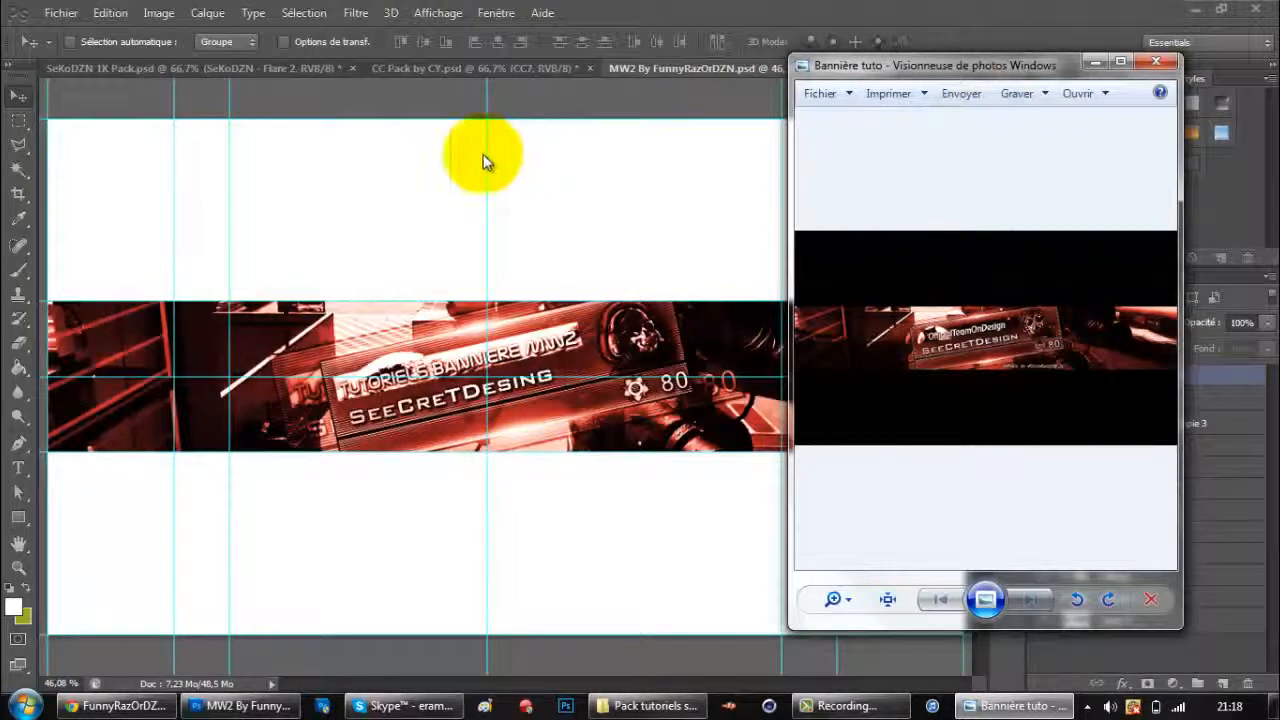
{"action": "left_click", "coordinate": [1156, 62]}
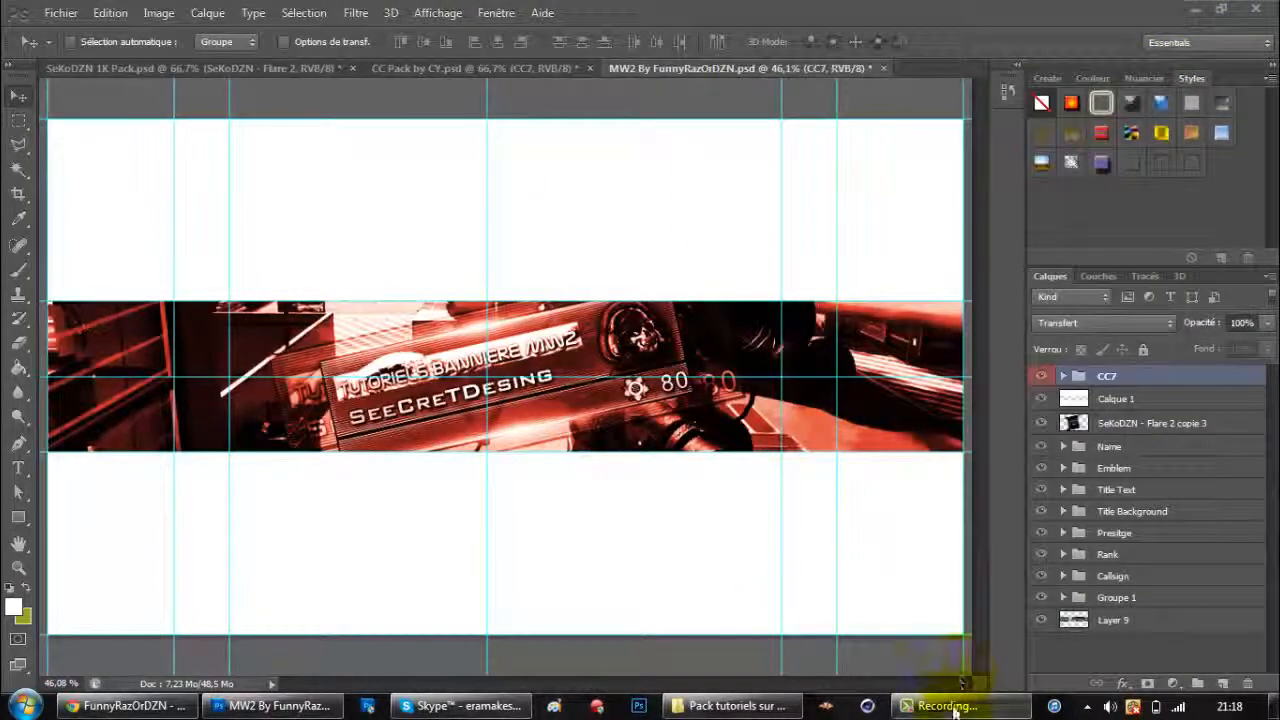
{"action": "left_click", "coordinate": [932, 708]}
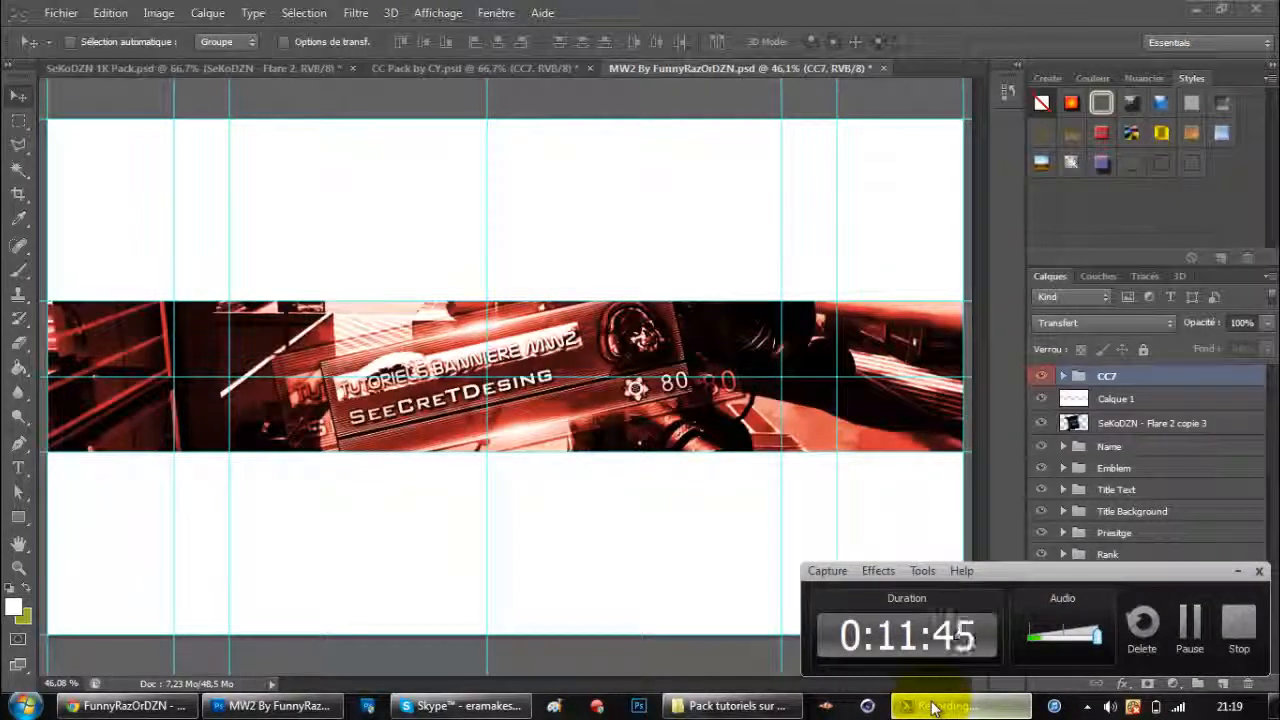
{"action": "left_click", "coordinate": [925, 706]}
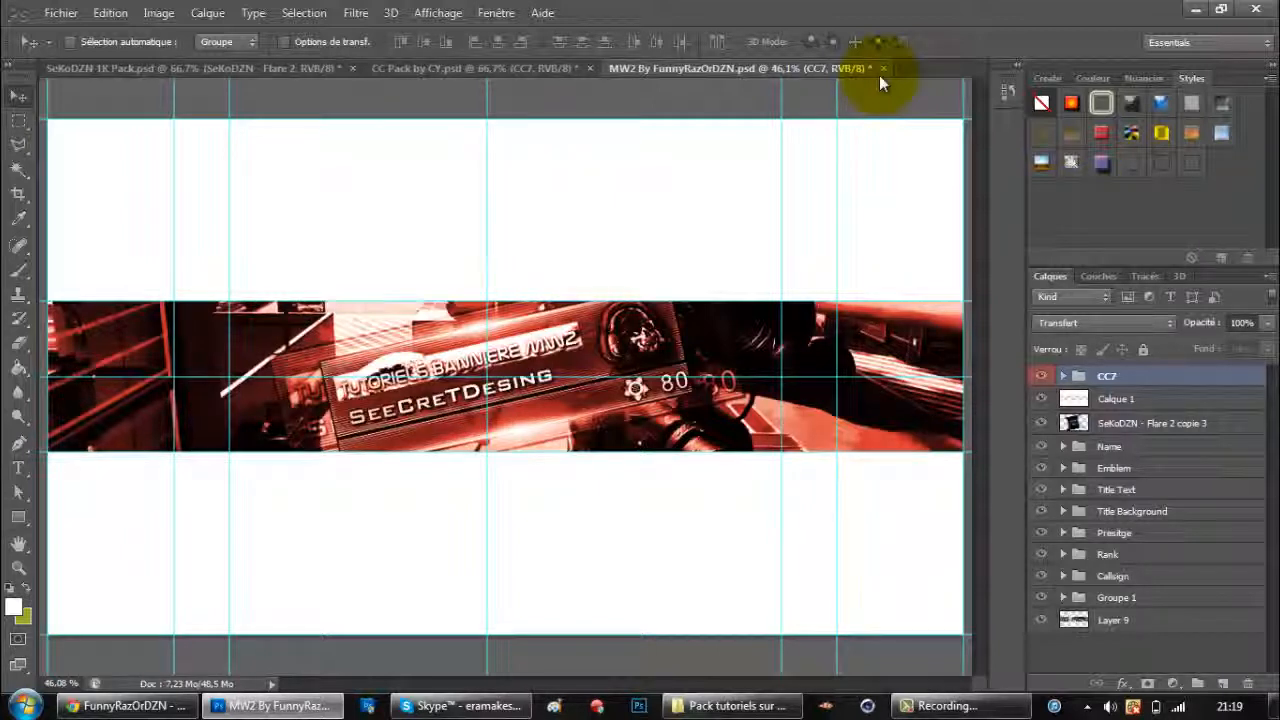
Save MW2 By FunnyRazOrDZN.psd and accept the nested layer groups notice.
{"action": "key", "text": "ctrl+s"}
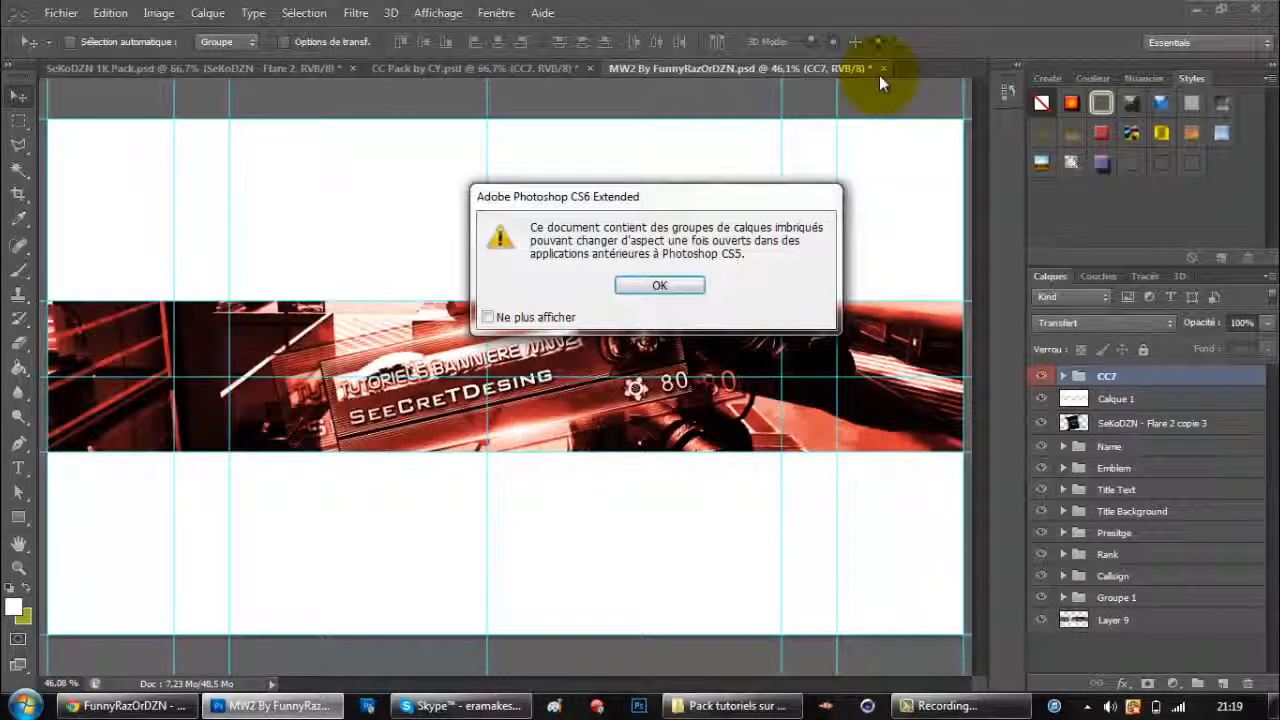
{"action": "left_click", "coordinate": [659, 286]}
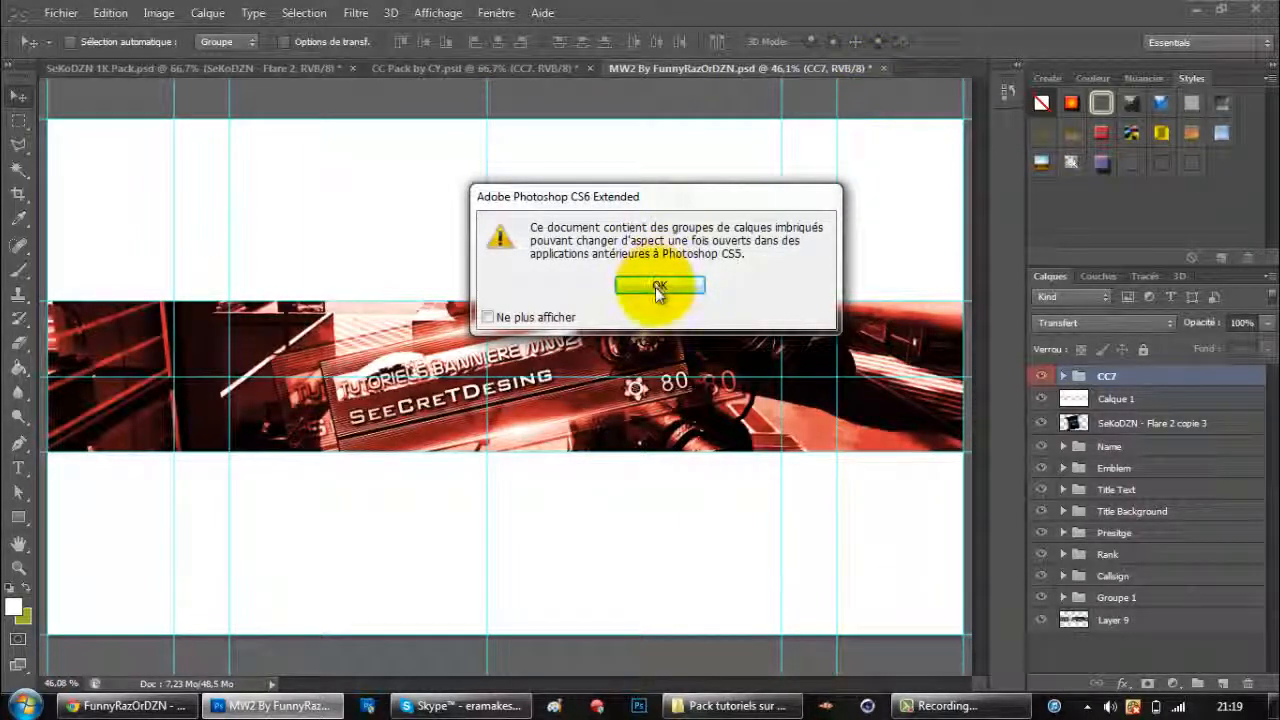